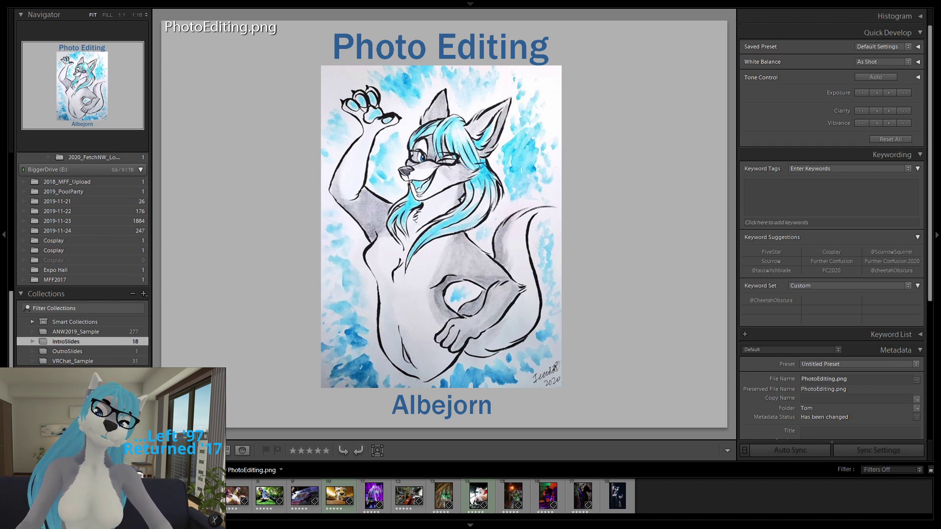
# - Page forward through the first several IntroSlides photos
pyautogui.press('Right')
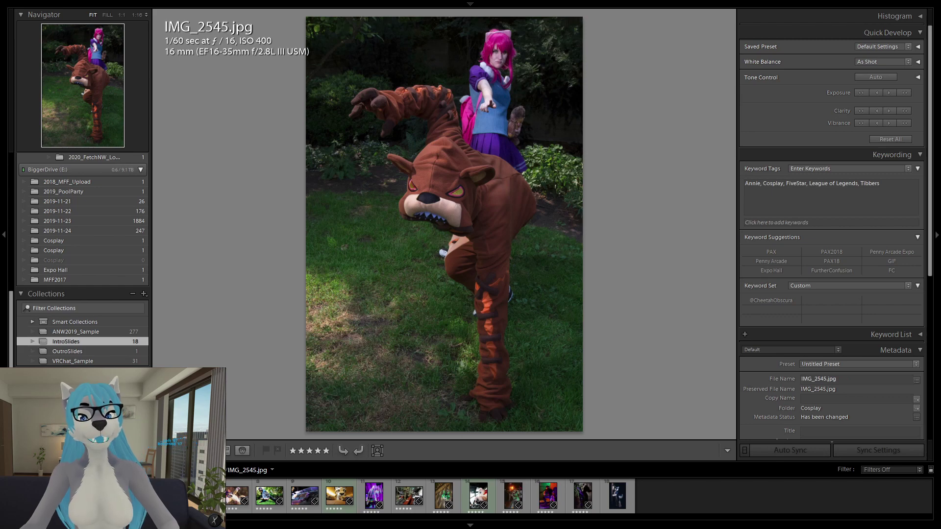
pyautogui.press('Right')
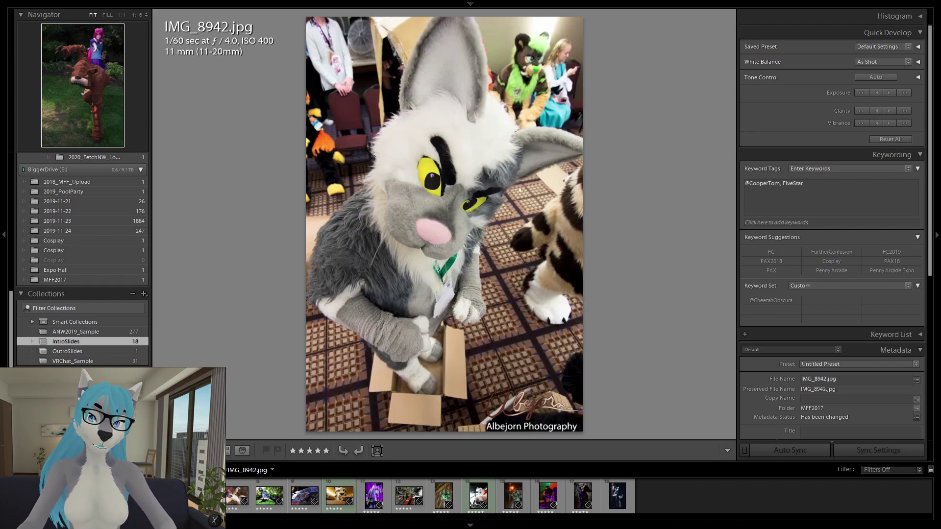
pyautogui.press('Right')
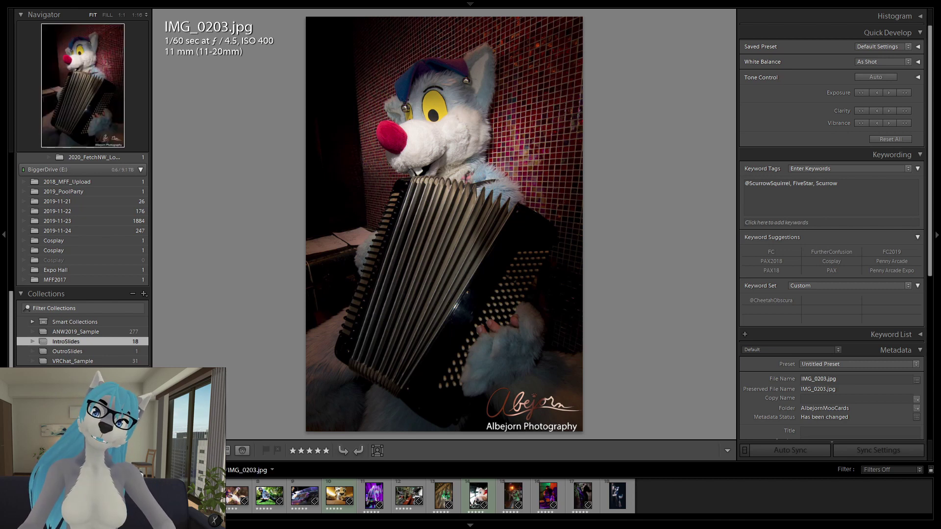
pyautogui.press('Right')
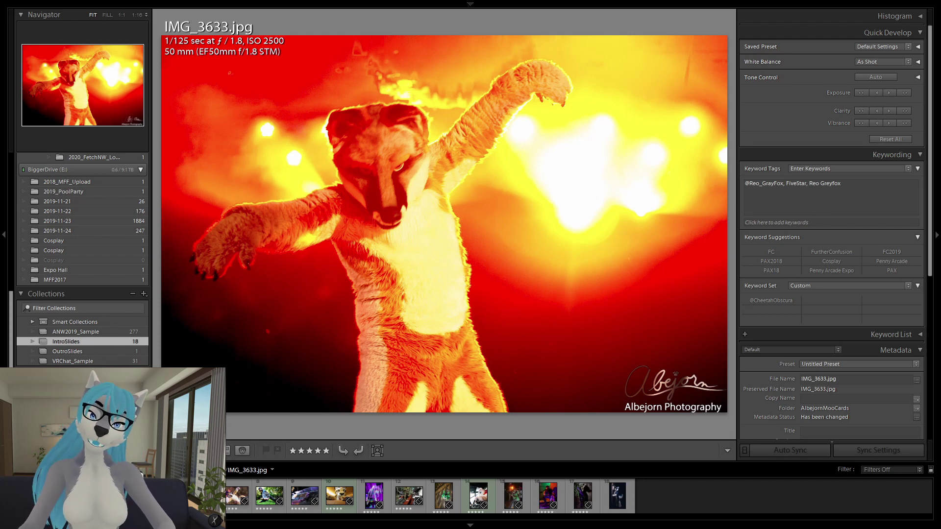
pyautogui.press('Right')
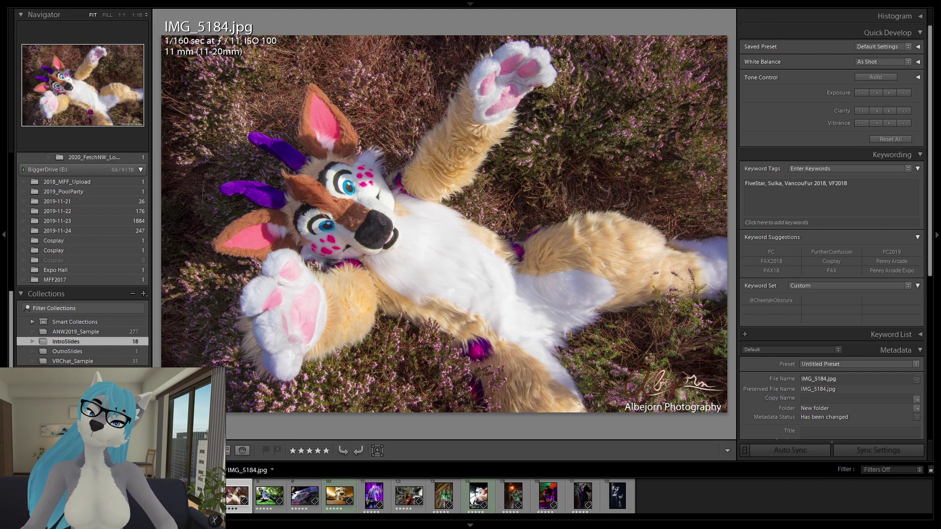
pyautogui.press('Right')
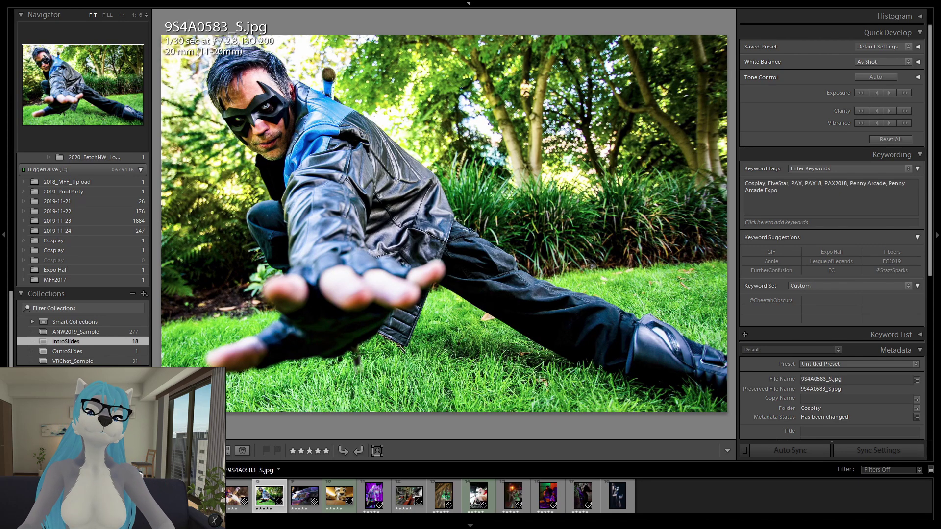
pyautogui.press('Right')
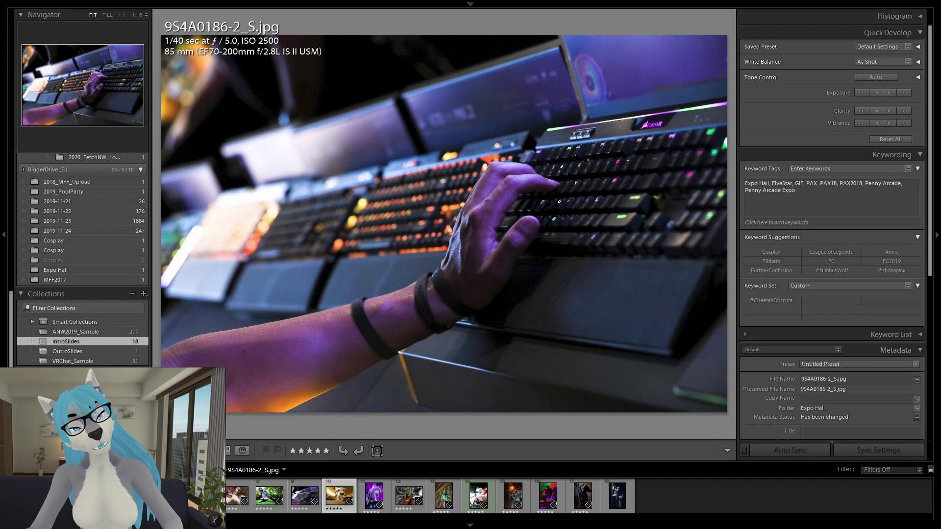
# - Jump to IMG_4380.jpg and continue to the last slide, ETkr2ICU4AE__cB.png
pyautogui.click(339, 496)
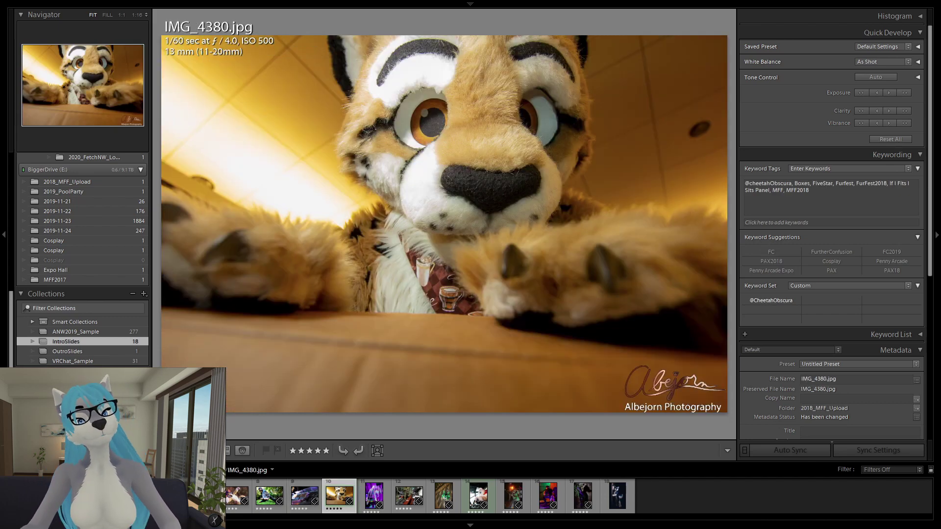
pyautogui.press('Right')
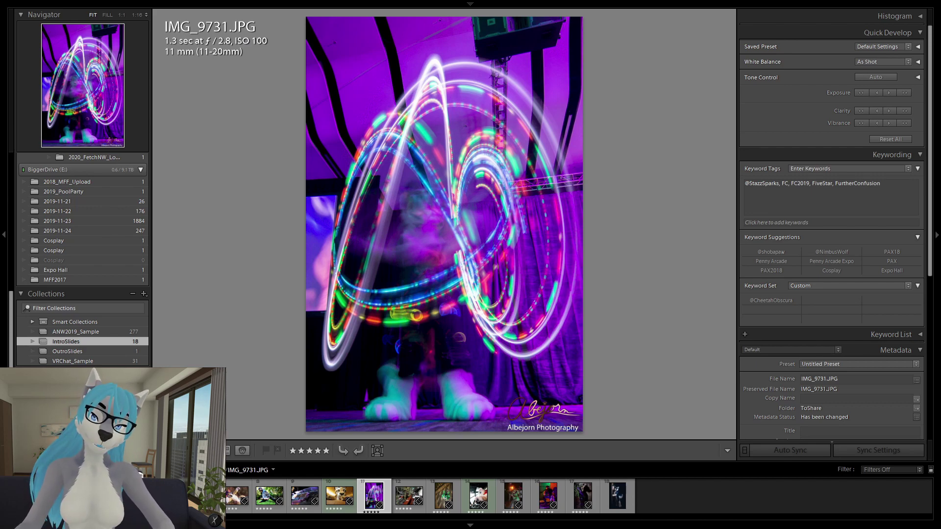
pyautogui.press('Right')
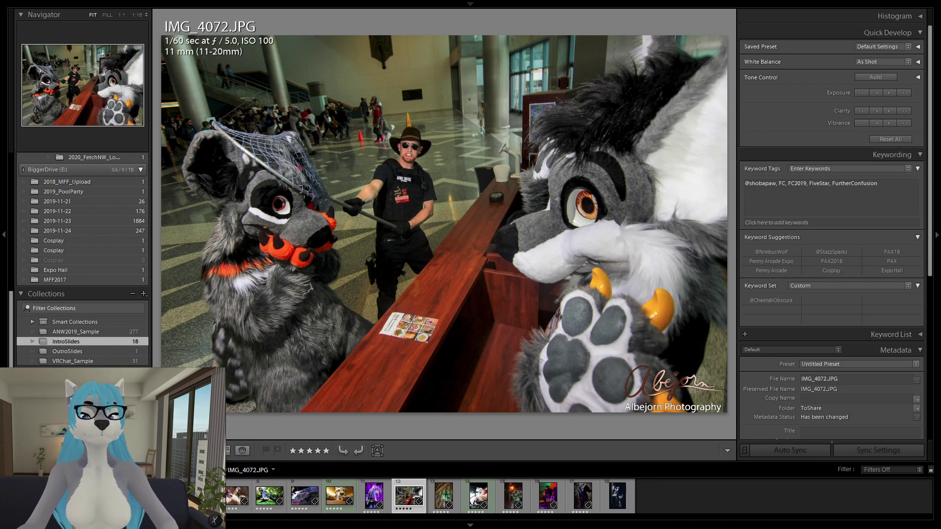
pyautogui.press('Right')
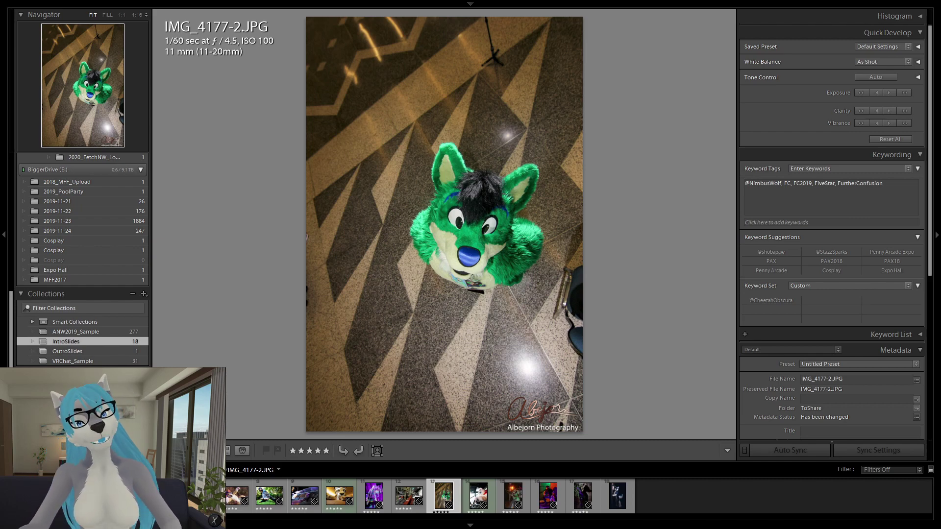
pyautogui.press('Right')
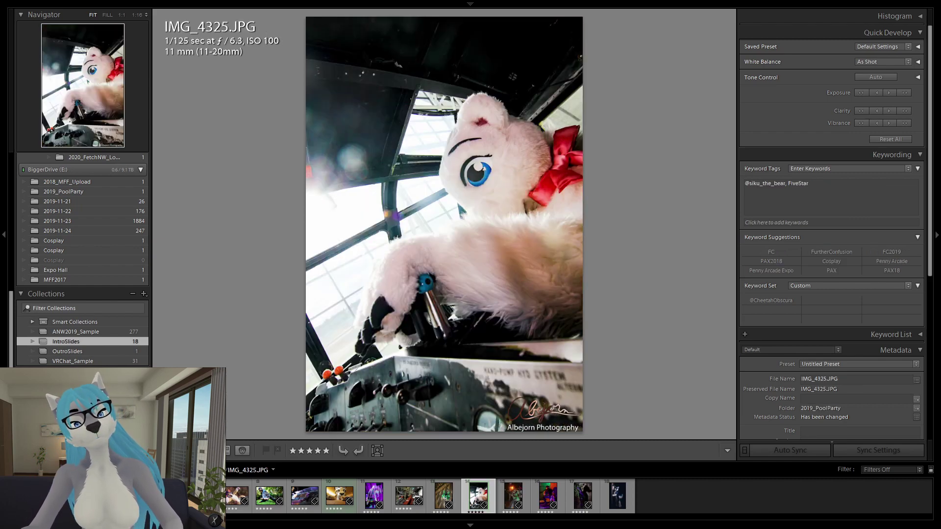
pyautogui.press('Right')
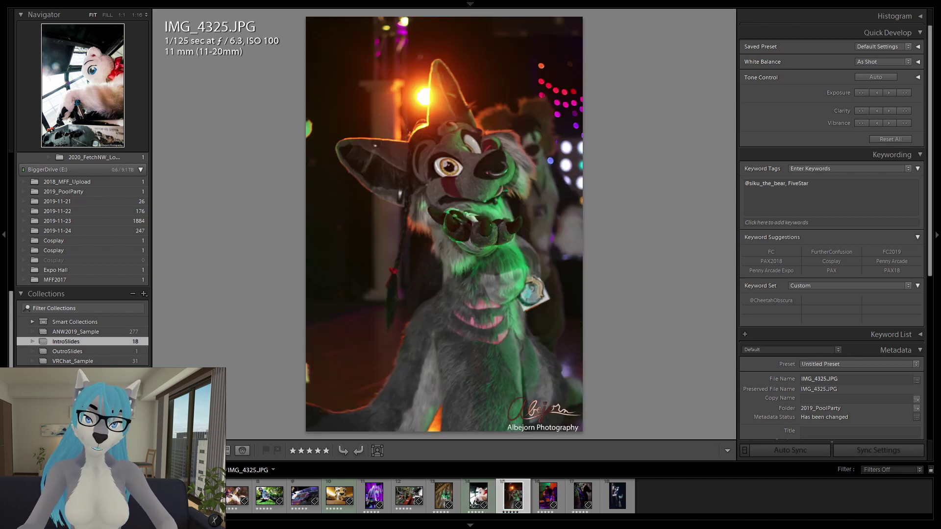
pyautogui.press('Right')
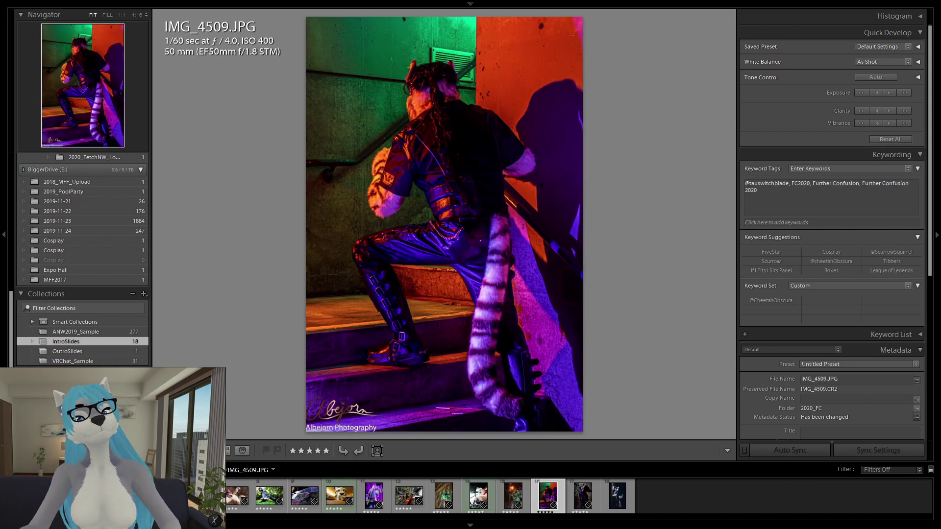
pyautogui.press('Right')
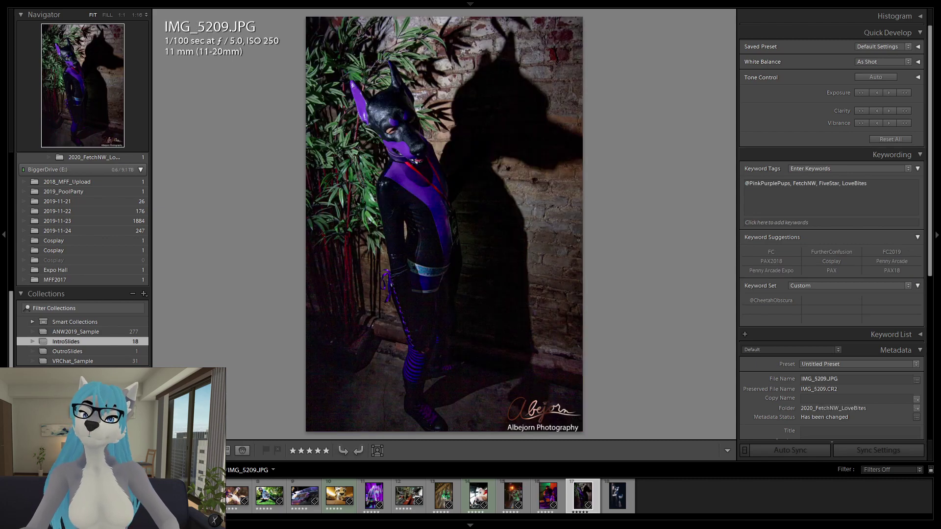
pyautogui.press('Right')
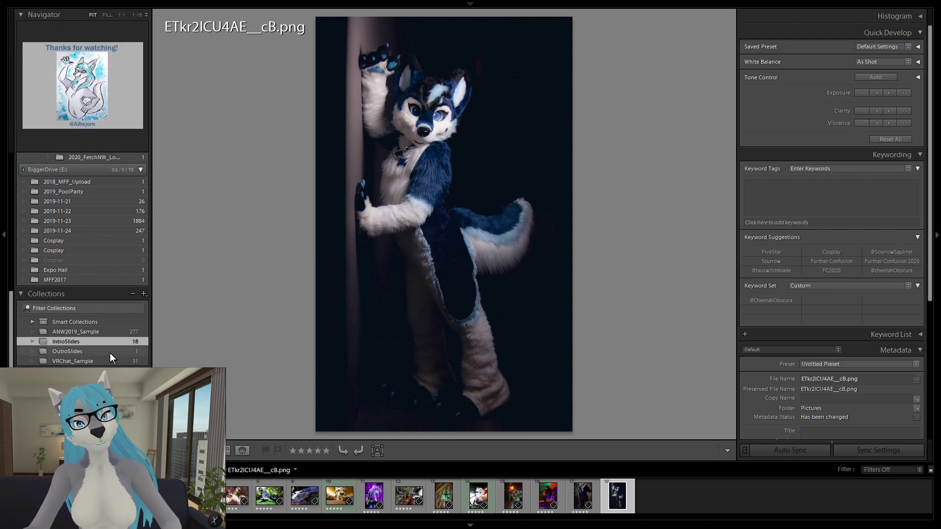
# - Switch to the ANW2019_Sample collection and display IMG_1419.CR2, the red dragon costume photo
pyautogui.click(103, 330)
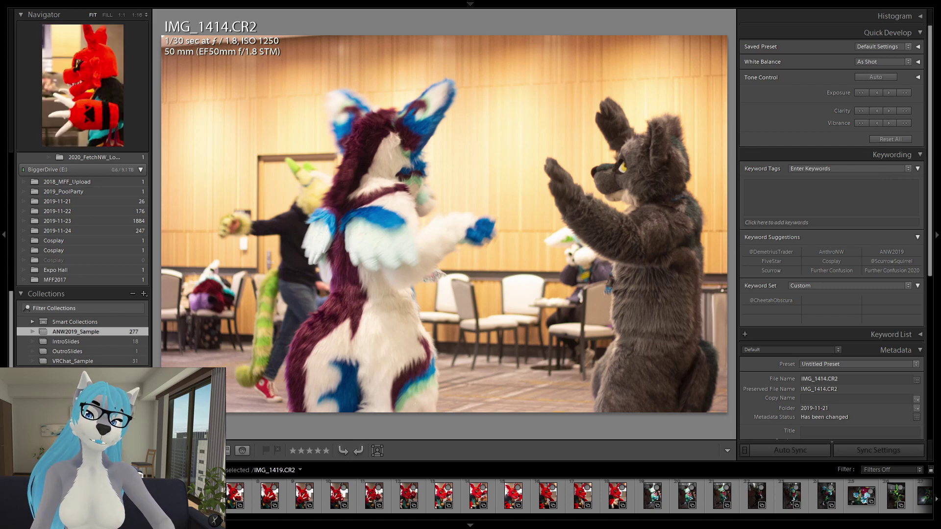
pyautogui.click(201, 495)
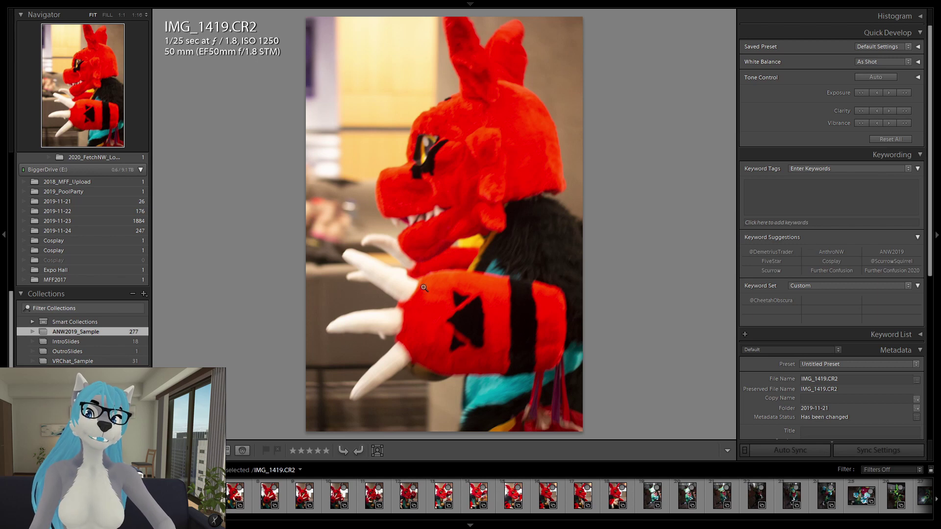
pyautogui.click(433, 299)
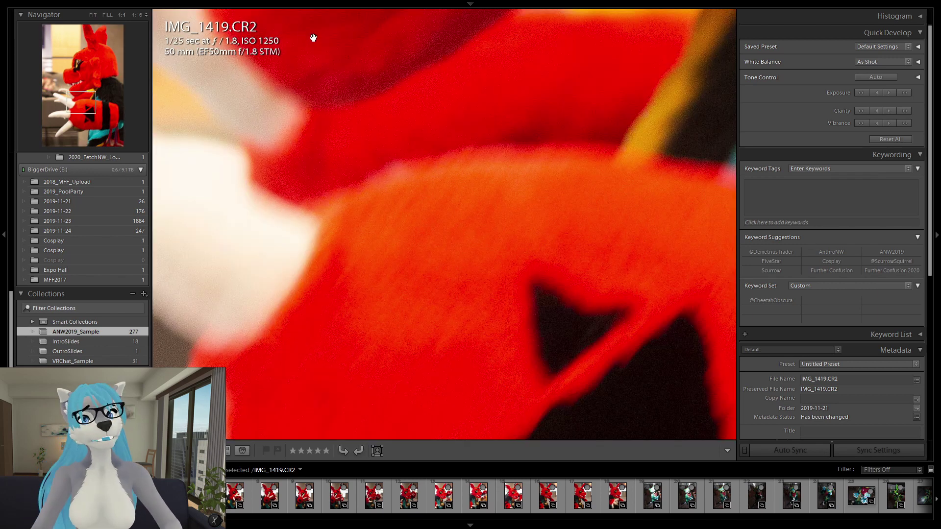
pyautogui.moveTo(346, 95); pyautogui.dragTo(384, 192)
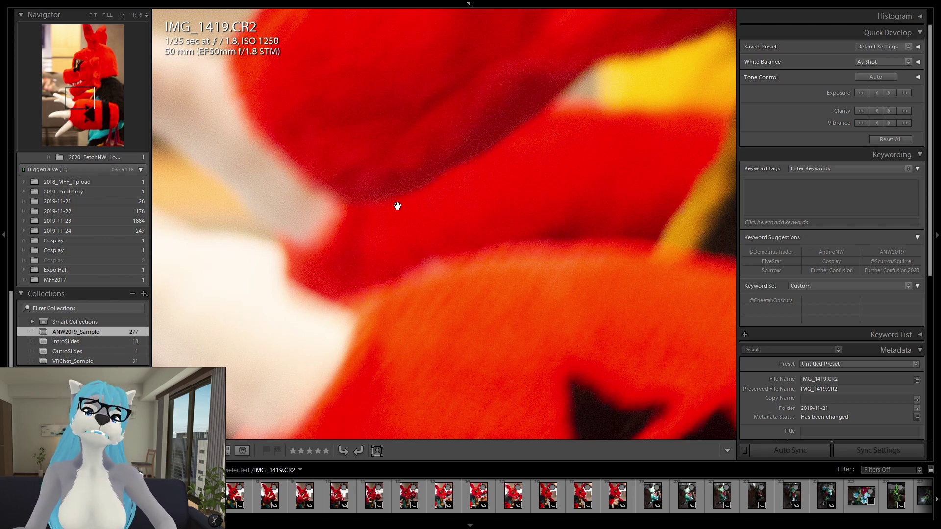
pyautogui.click(138, 14)
pyautogui.click(146, 15)
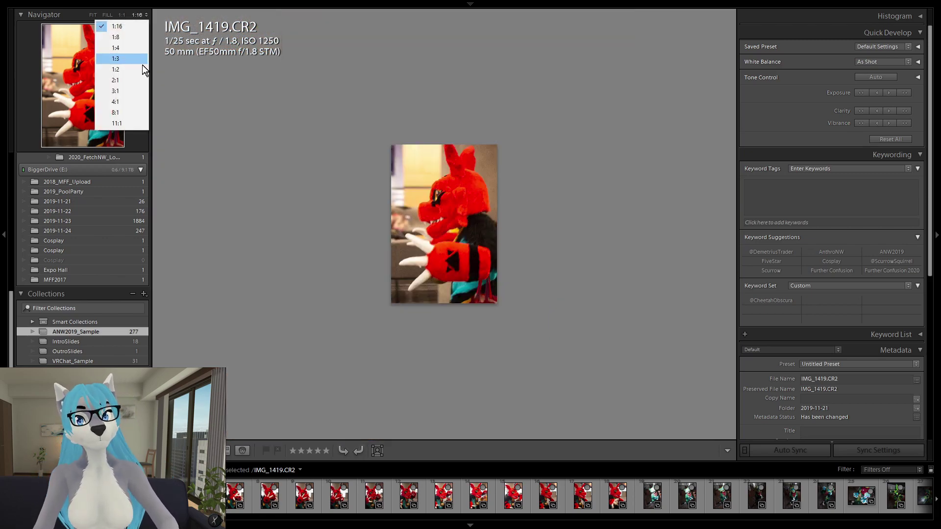
pyautogui.click(135, 114)
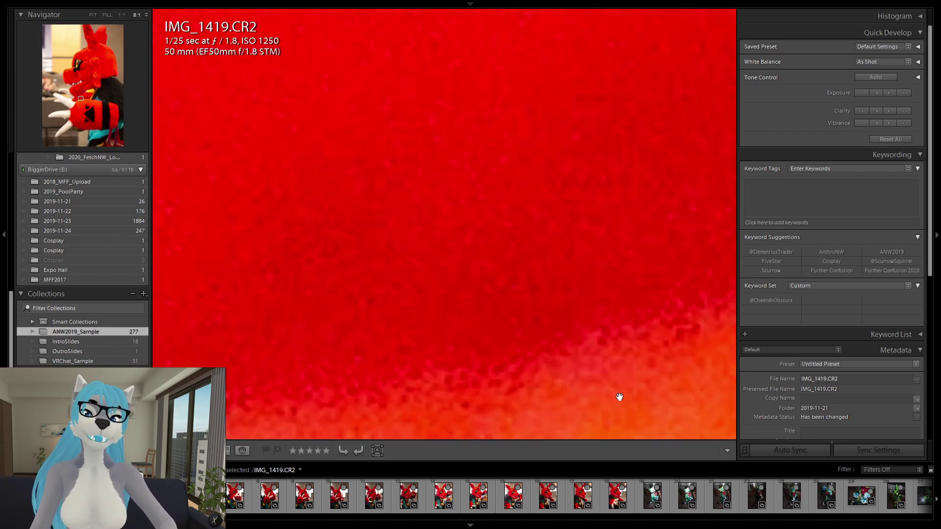
pyautogui.moveTo(615, 389); pyautogui.dragTo(449, 157)
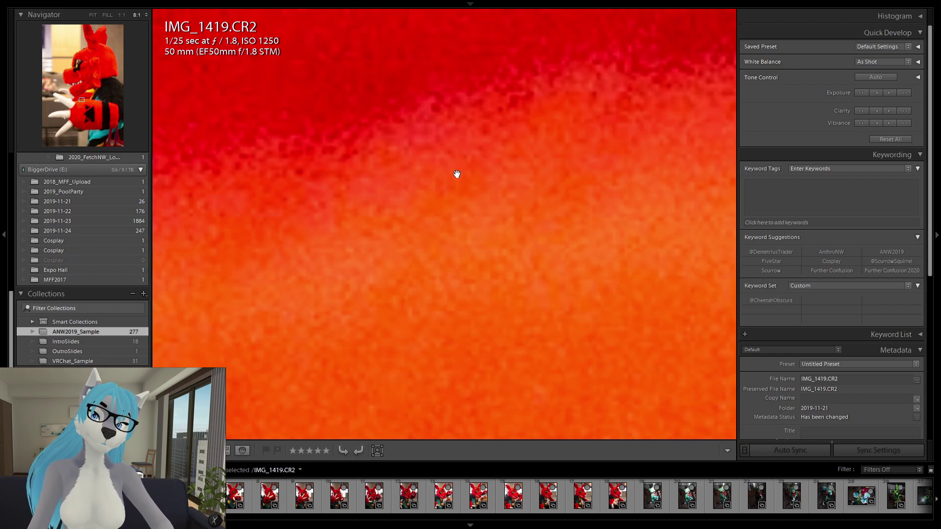
pyautogui.click(122, 15)
pyautogui.moveTo(683, 61); pyautogui.dragTo(387, 315)
pyautogui.click(464, 261)
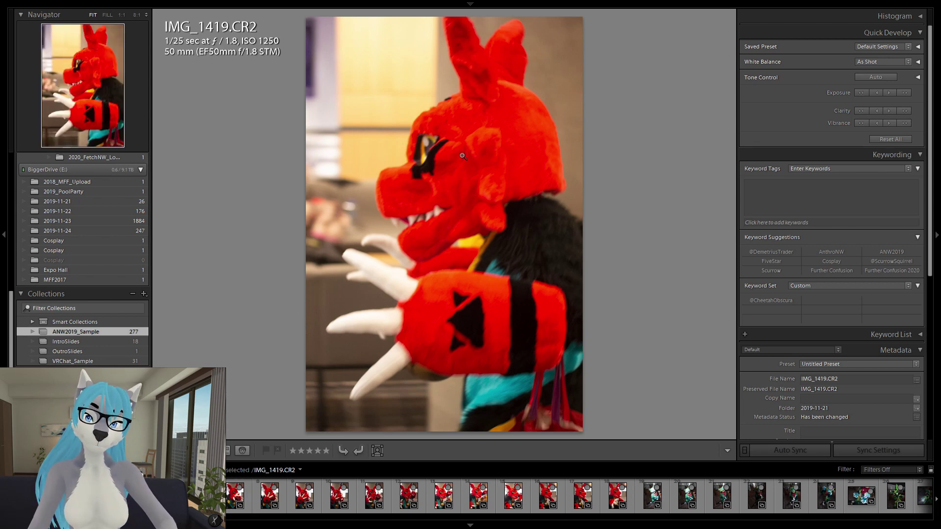
# - Select IMG_1419 through IMG_1431 and check IMG_1420's eye focus at 1:1
pyautogui.press('Right')
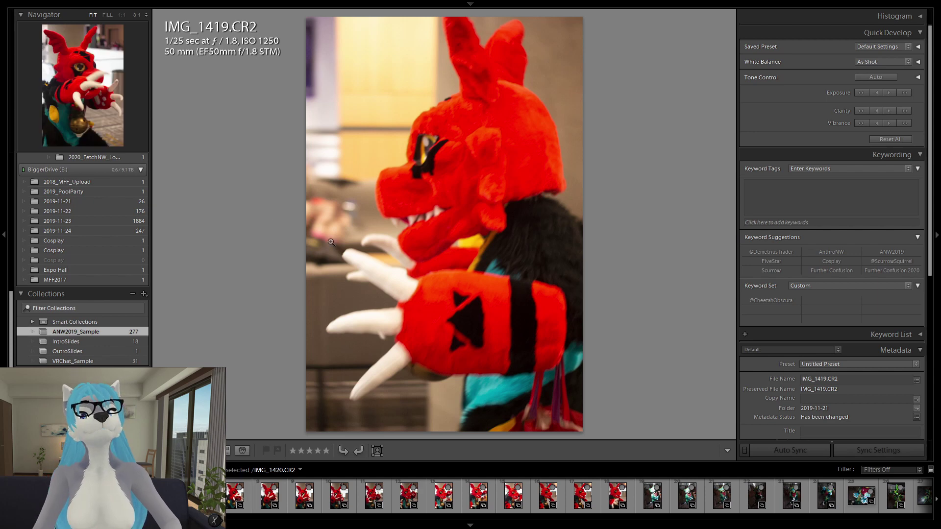
pyautogui.press('Left')
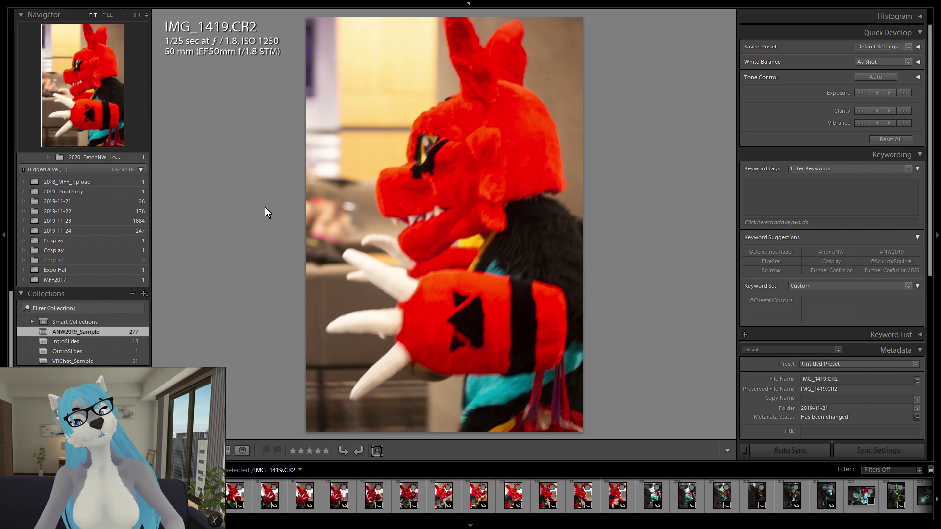
pyautogui.keyDown('shift'); pyautogui.click(616, 498); pyautogui.keyUp('shift')
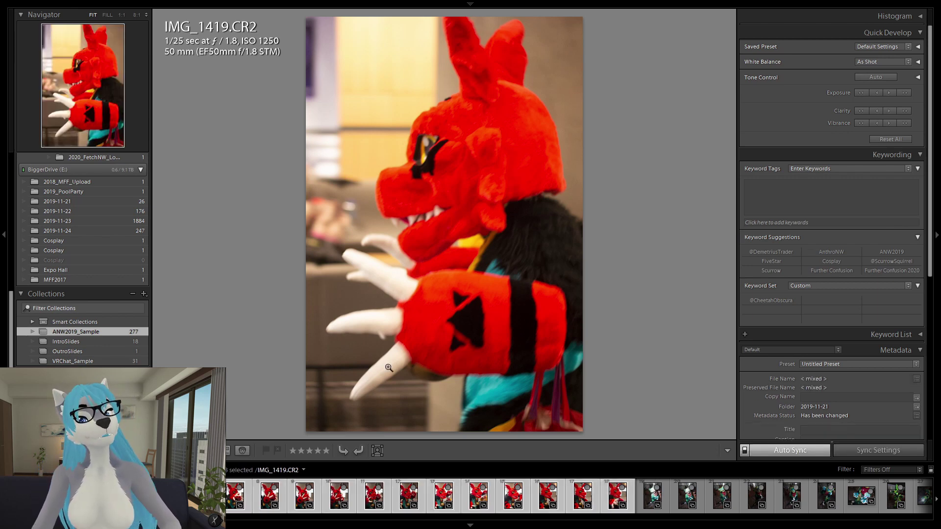
pyautogui.press('Right')
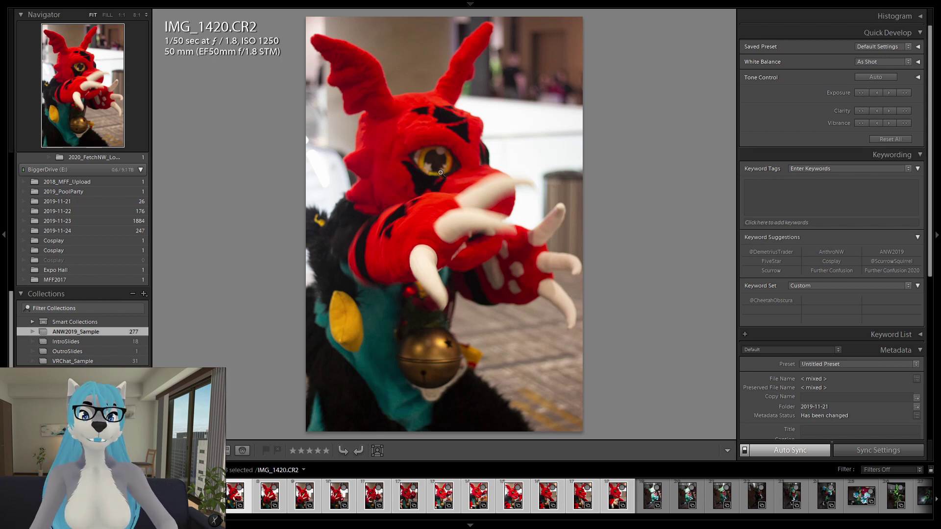
pyautogui.click(440, 172)
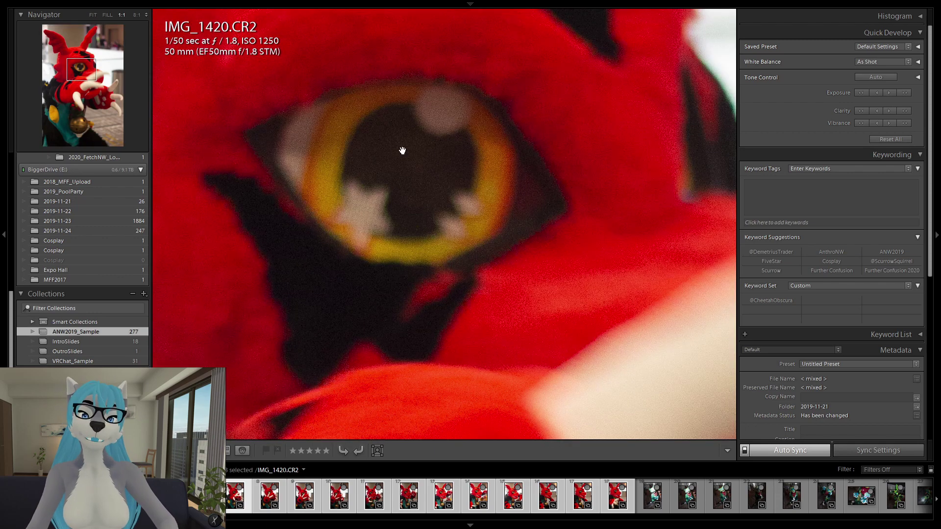
pyautogui.click(405, 184)
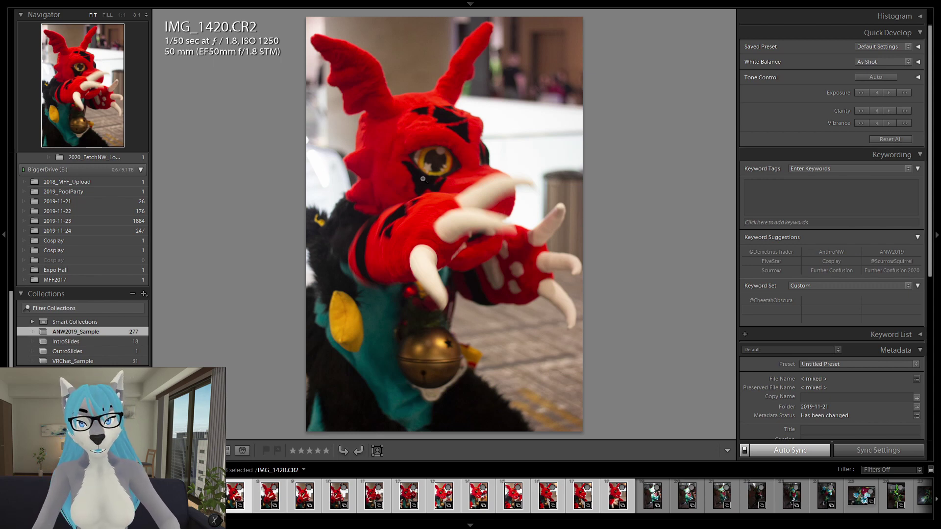
# - Compare IMG_1421 to IMG_1423, then return to the side-profile shot IMG_1419
pyautogui.press('Right')
pyautogui.press('Right')
pyautogui.press('Right')
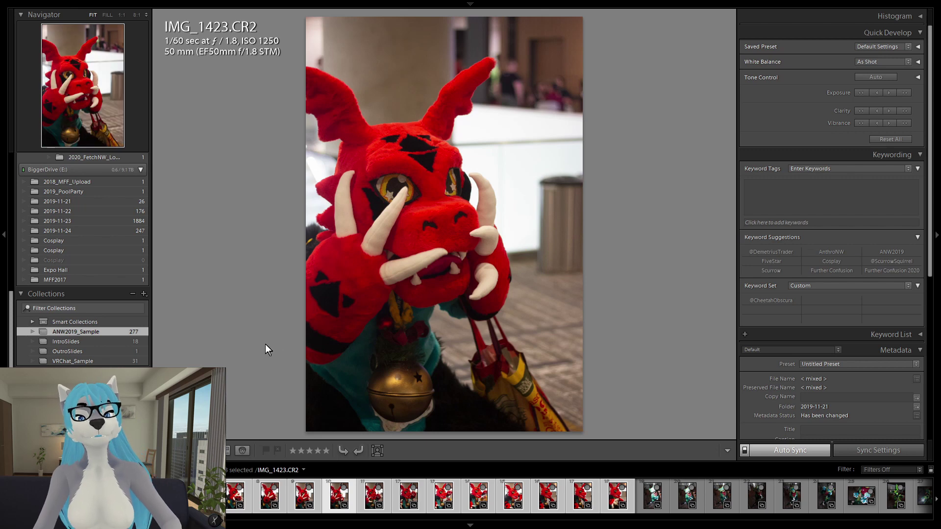
pyautogui.press('Left')
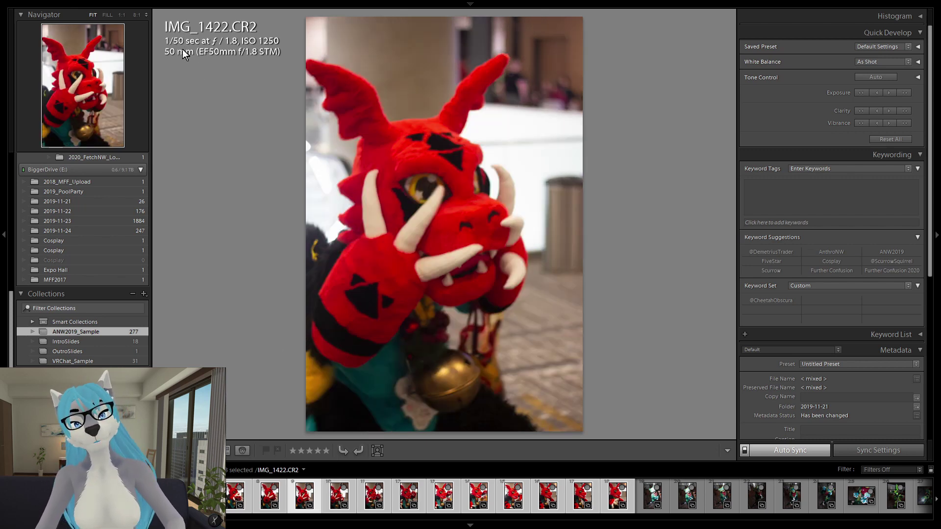
pyautogui.press('Left')
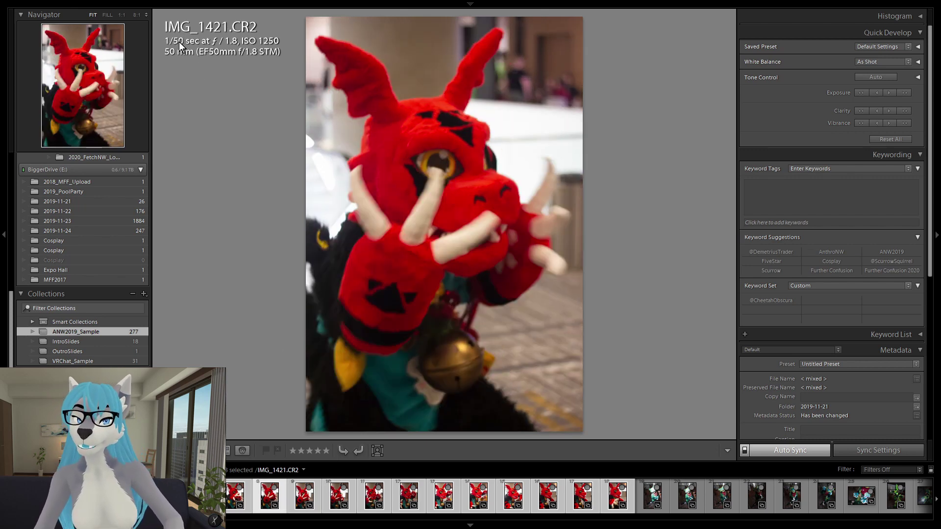
pyautogui.press('Right')
pyautogui.press('Right')
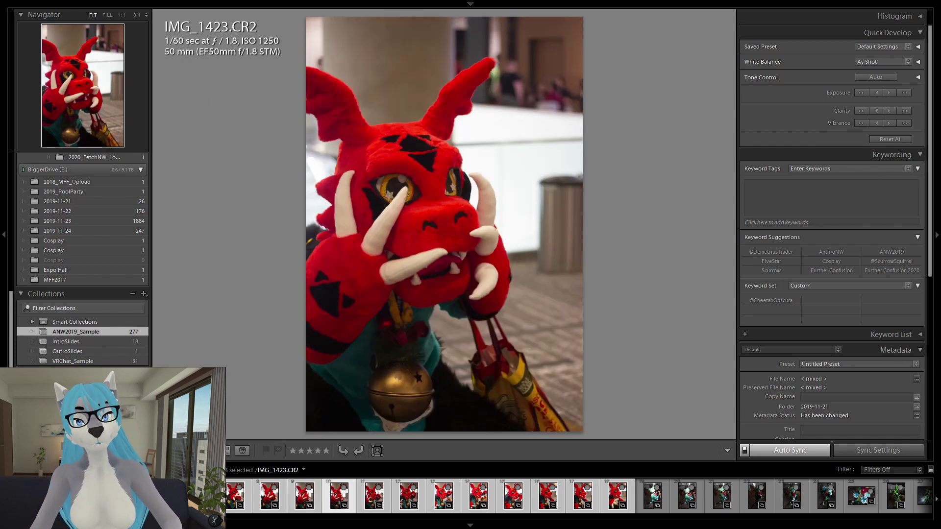
pyautogui.press('Left')
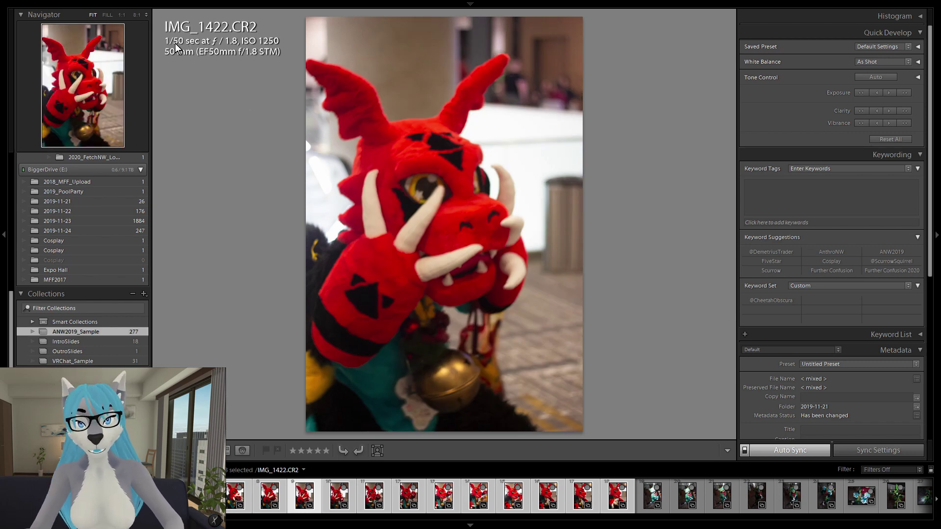
pyautogui.click(235, 492)
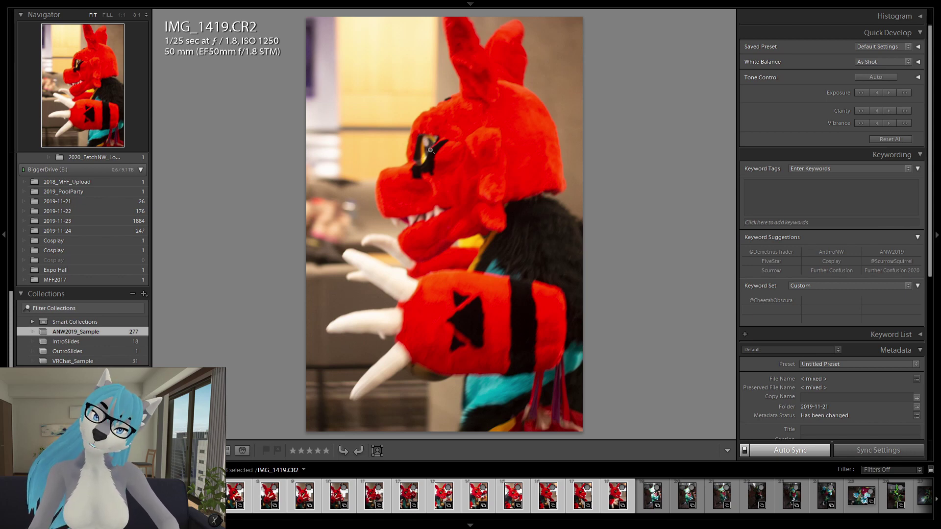
# - Check IMG_1419's eye at 1:1, then switch to IMG_1423 and zoom 1:1 on its eye
pyautogui.click(428, 143)
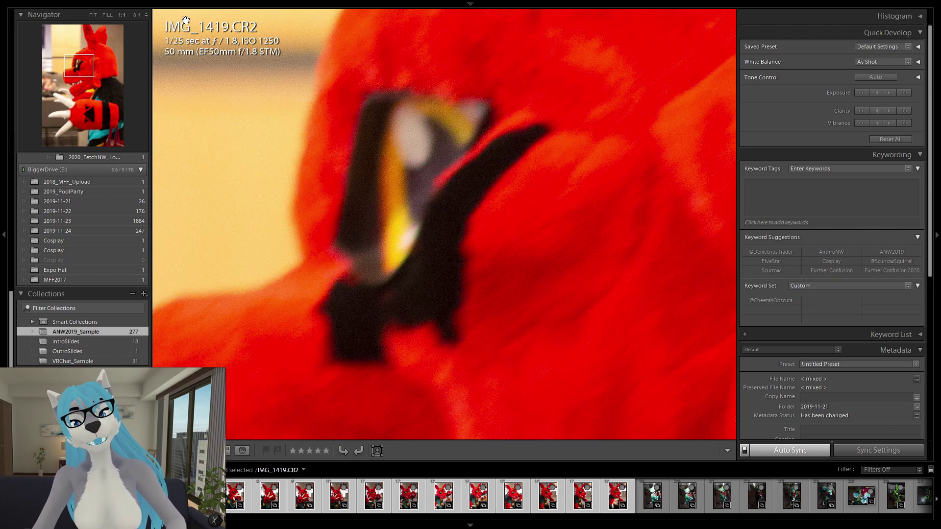
pyautogui.click(240, 35)
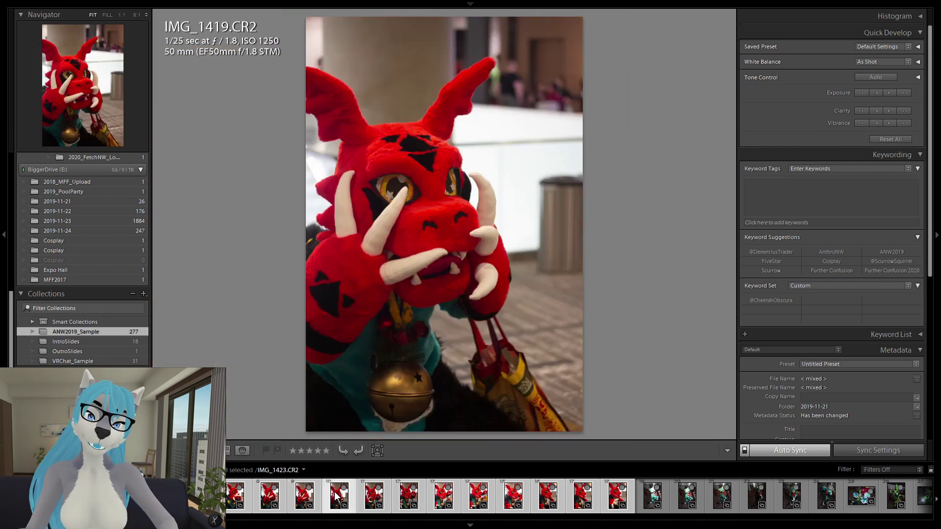
pyautogui.click(336, 496)
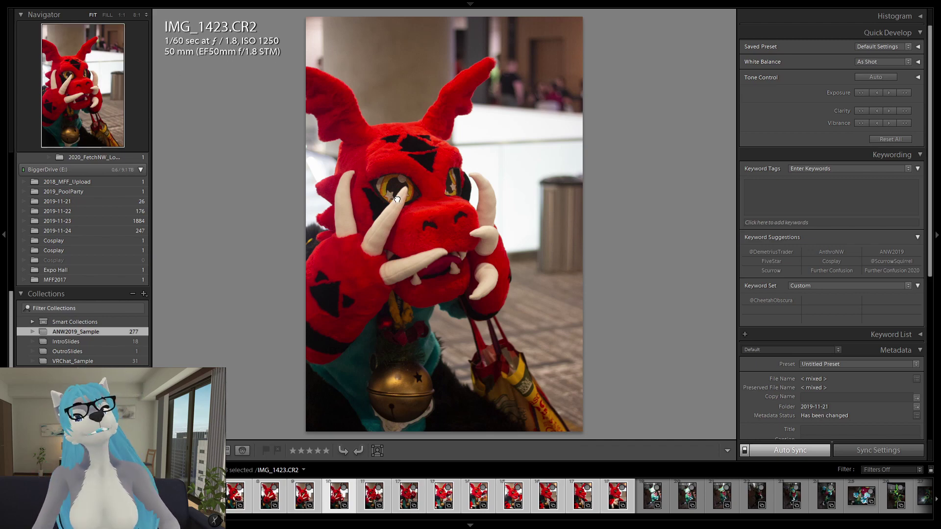
pyautogui.click(402, 219)
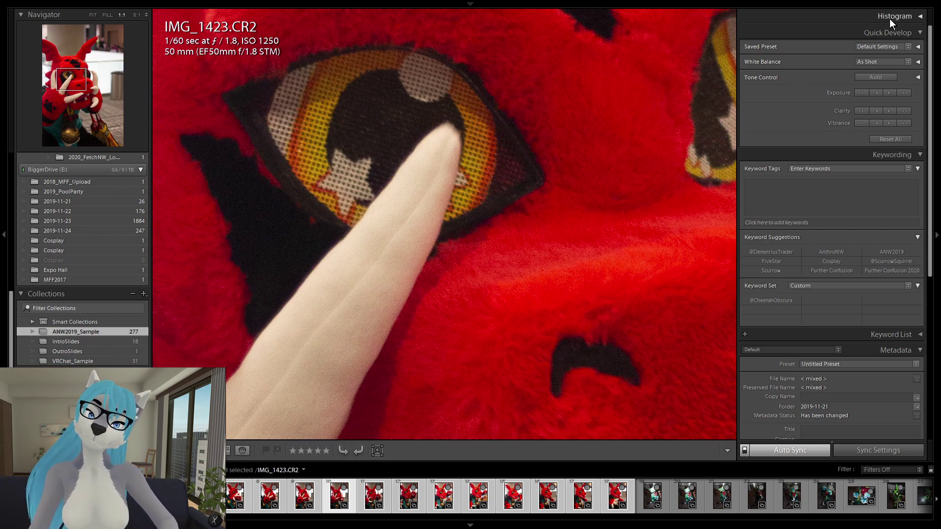
# - Expand the Histogram panel and return IMG_1423 to Fit view
pyautogui.click(925, 16)
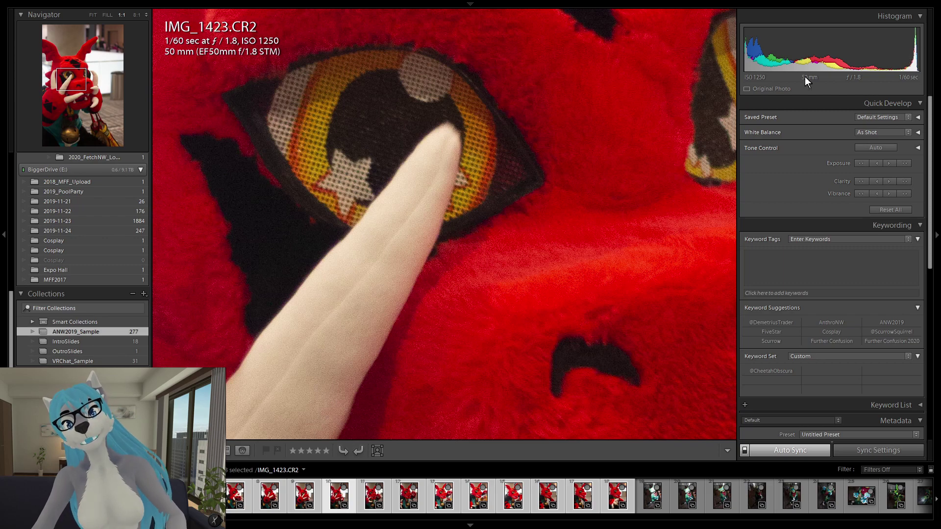
pyautogui.click(447, 155)
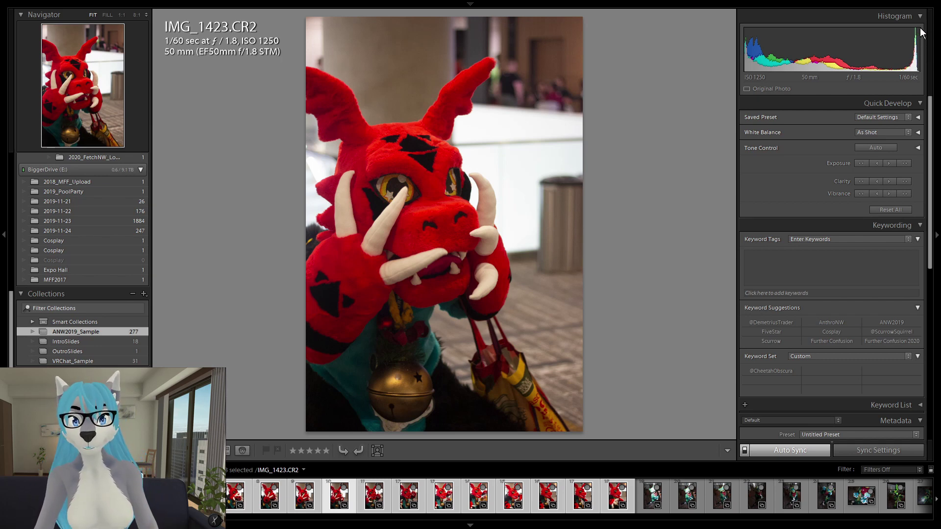
# - Nudge Quick Develop exposure and clarity on the 13 synced dragon photos, ending slightly brighter
pyautogui.click(859, 163)
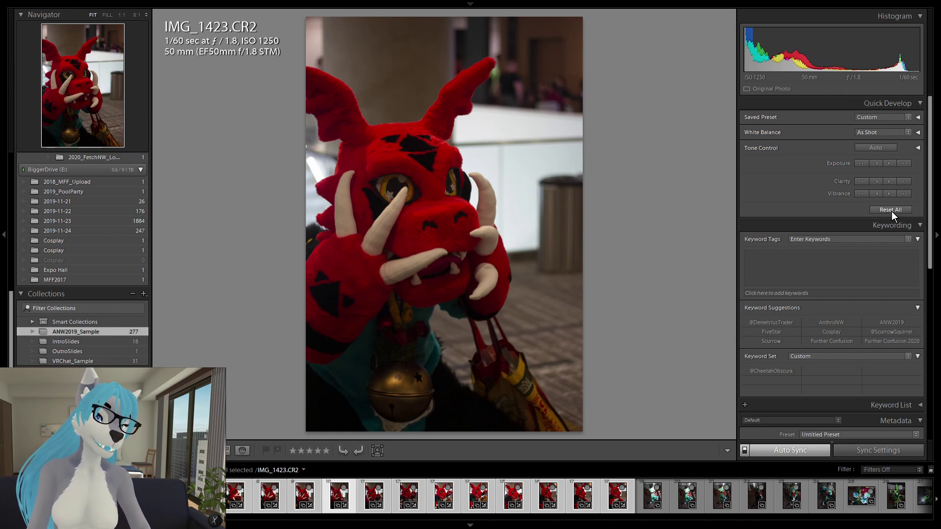
pyautogui.click(905, 181)
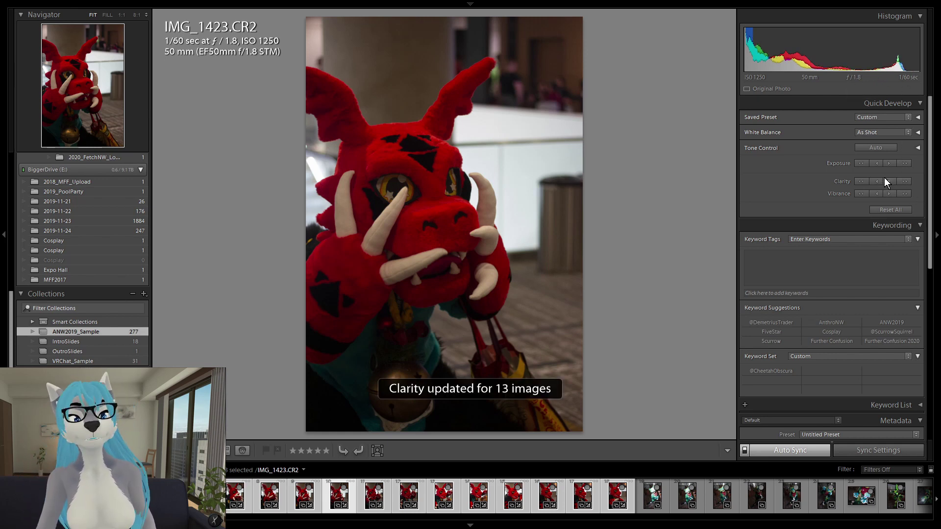
pyautogui.click(862, 181)
pyautogui.click(905, 163)
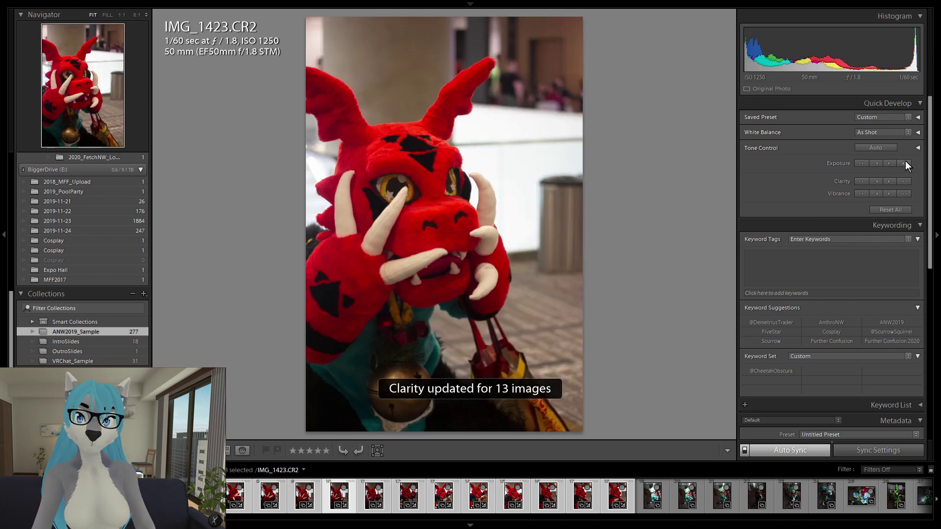
pyautogui.click(904, 163)
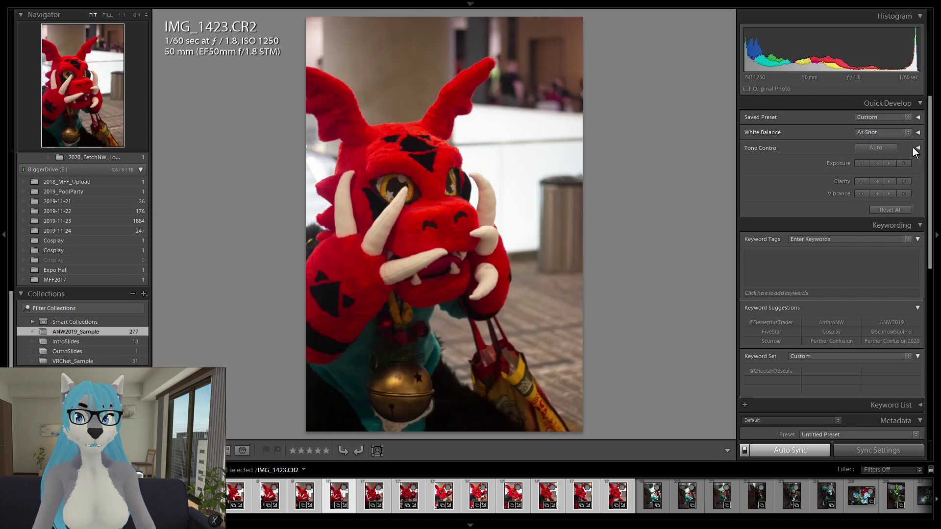
pyautogui.click(905, 164)
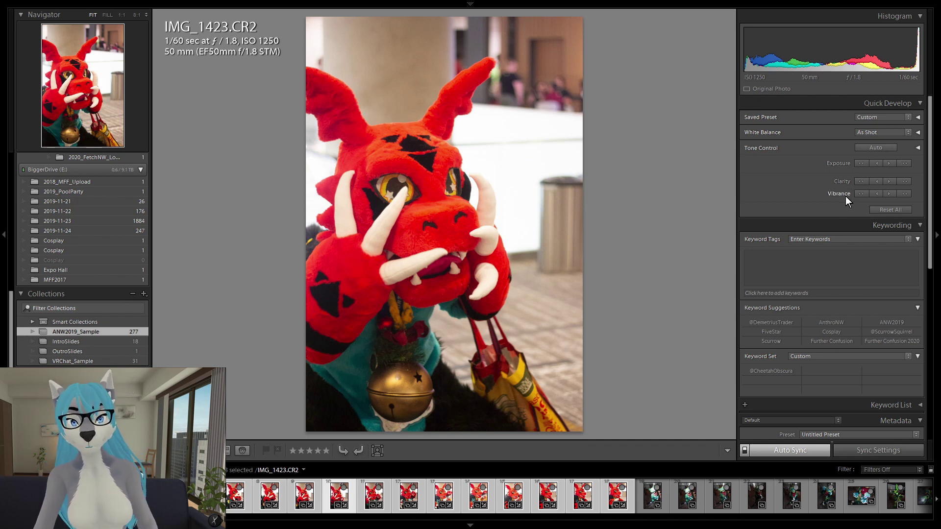
pyautogui.click(860, 163)
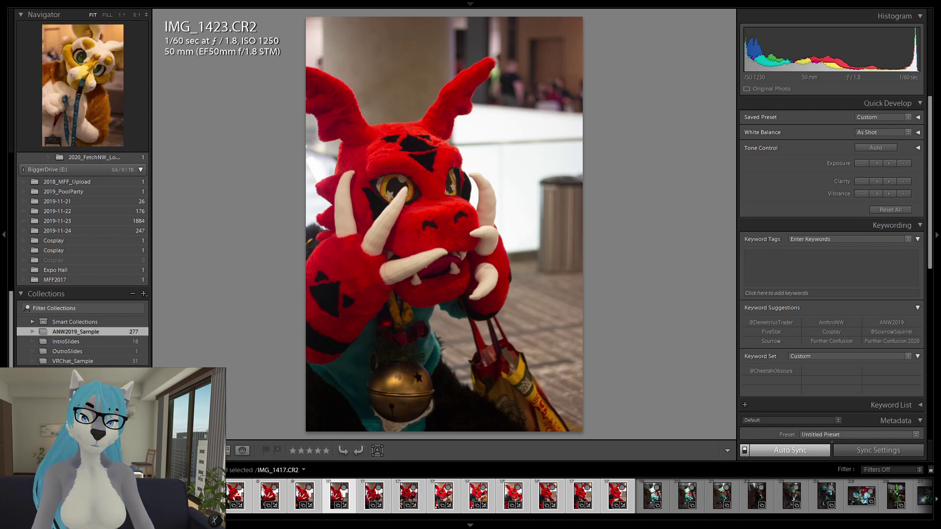
# - Narrow the selection to IMG_1423 alone and check its eye at 1:1 before fitting
pyautogui.click(333, 499)
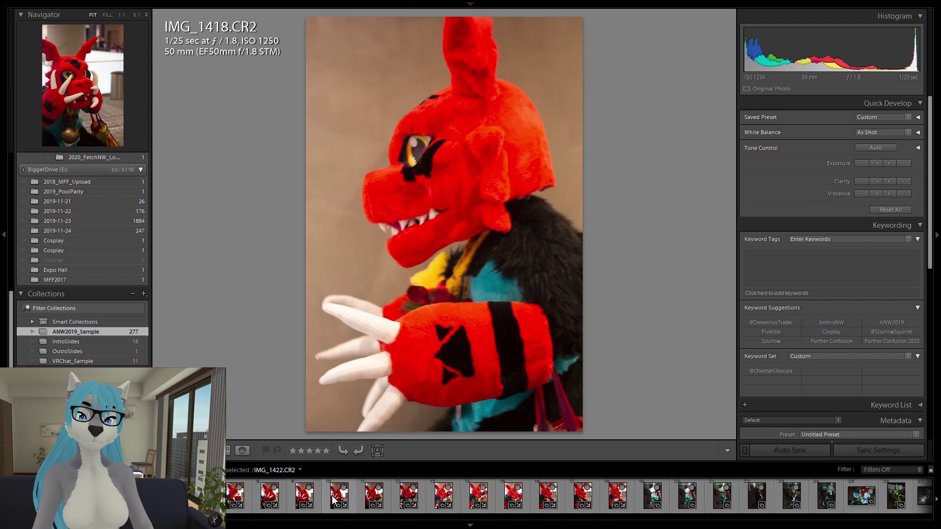
pyautogui.click(335, 494)
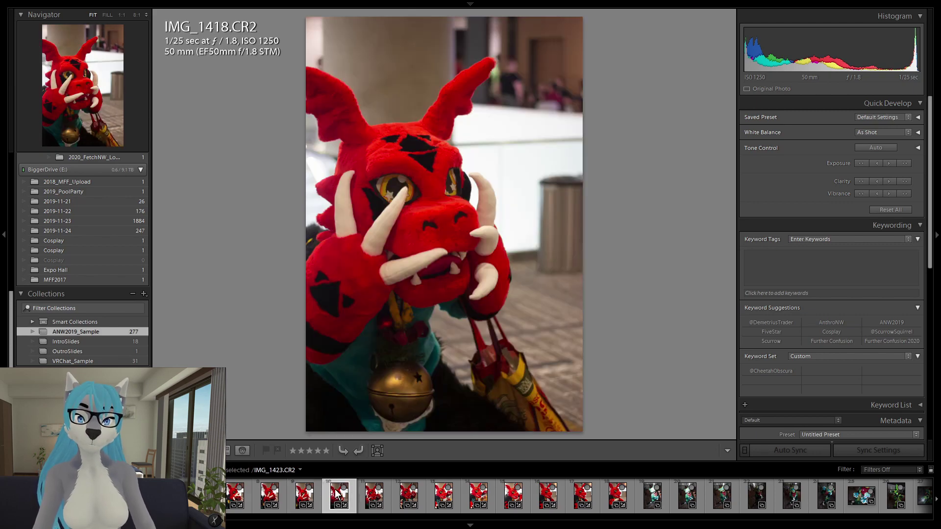
pyautogui.click(400, 179)
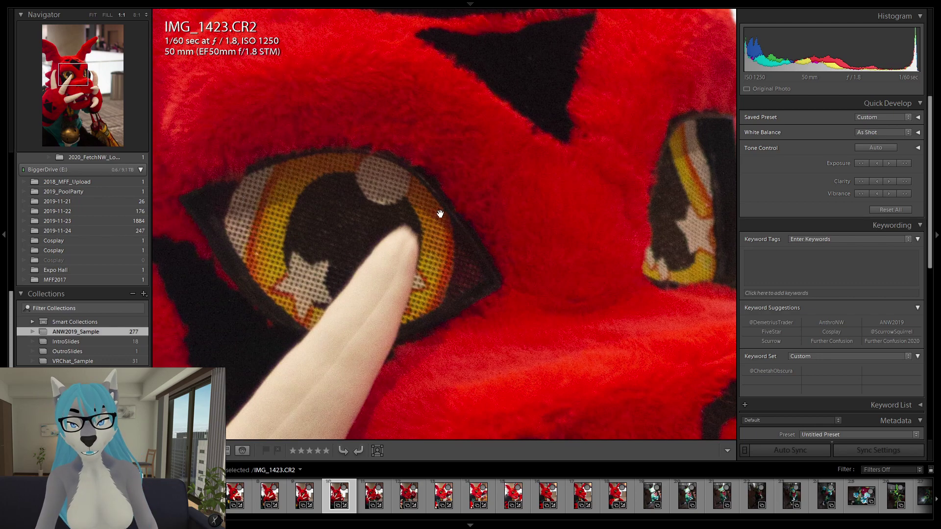
pyautogui.click(483, 256)
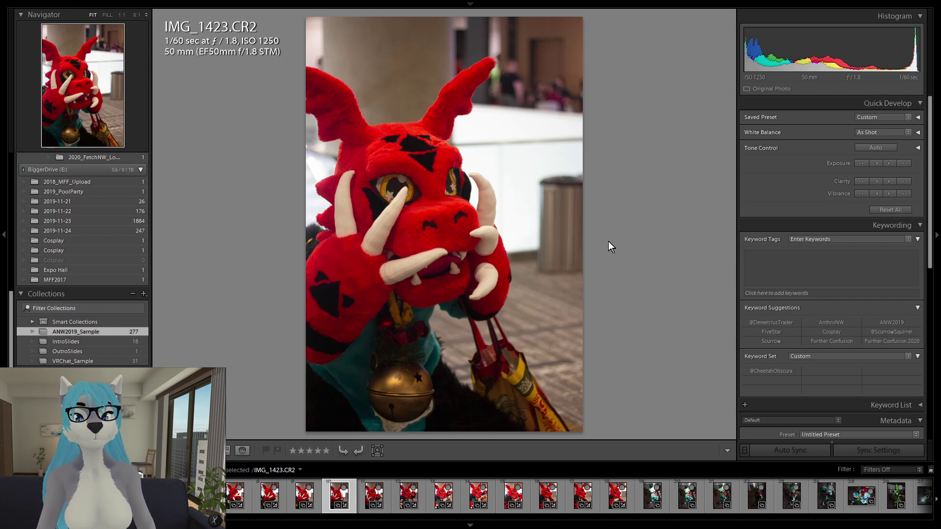
# - Compare IMG_1423 with IMG_1424 and IMG_1425, then give IMG_1423 three stars
pyautogui.press('Right')
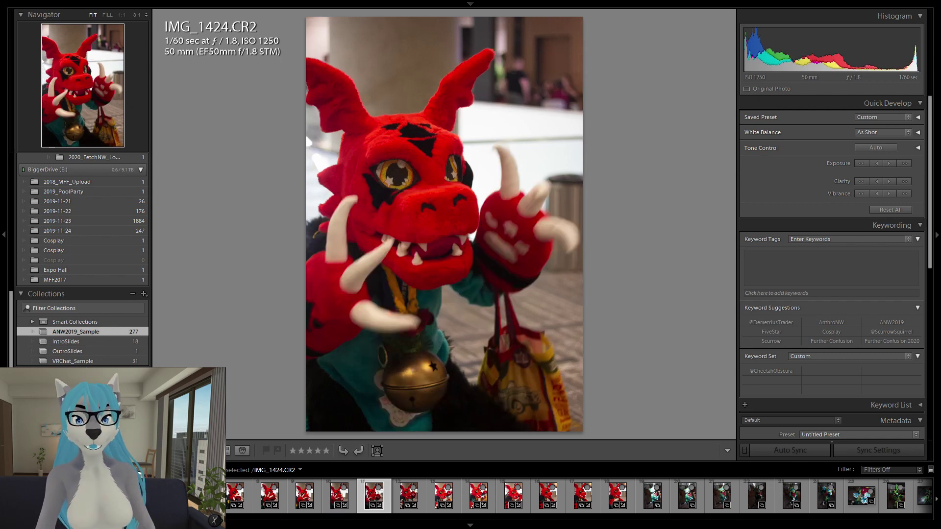
pyautogui.press('Right')
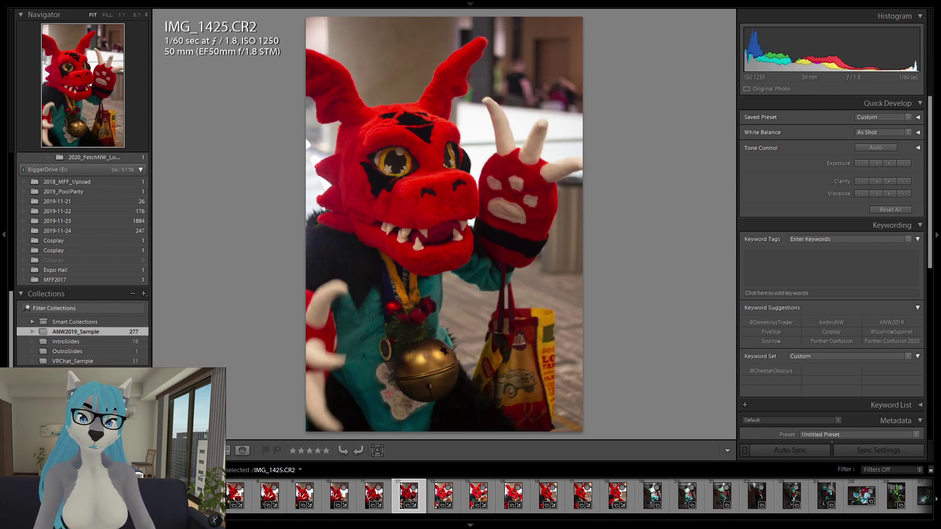
pyautogui.press('Left')
pyautogui.press('Left')
pyautogui.press('3')
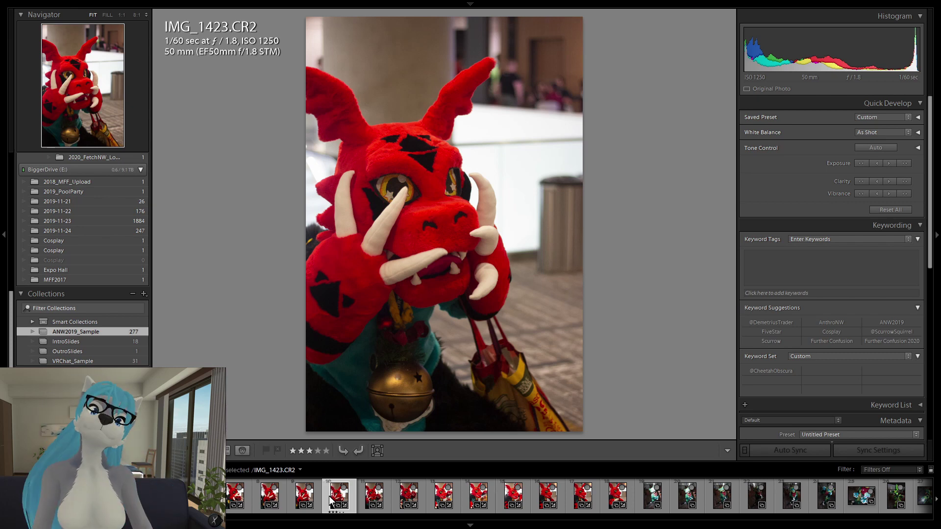
# - Compare IMG_1424 with its neighbours and rate it, first three then four stars
pyautogui.press('Right')
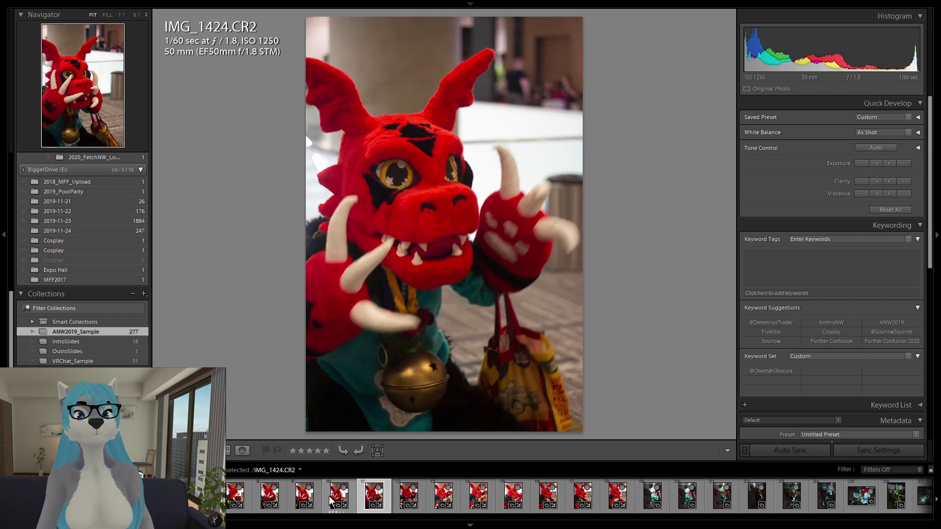
pyautogui.press('Left')
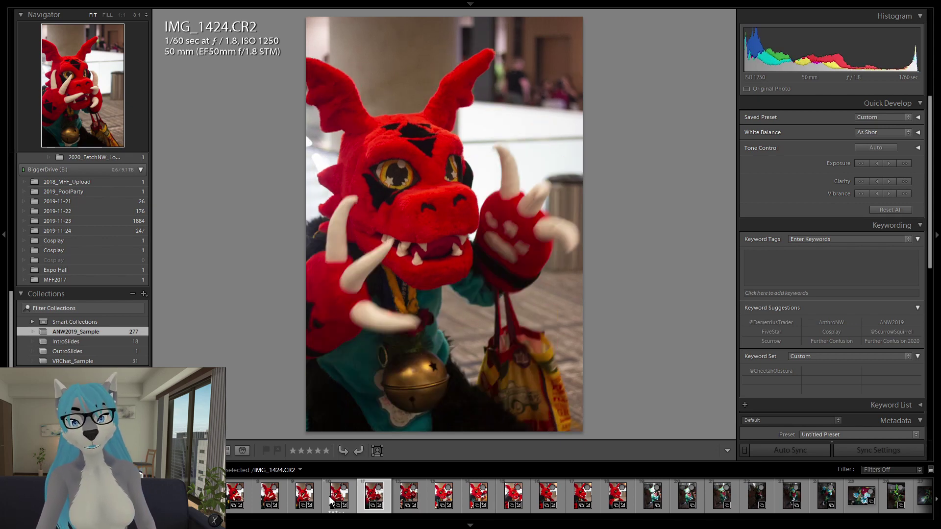
pyautogui.press('Right')
pyautogui.press('Left')
pyautogui.press('Right')
pyautogui.press('3')
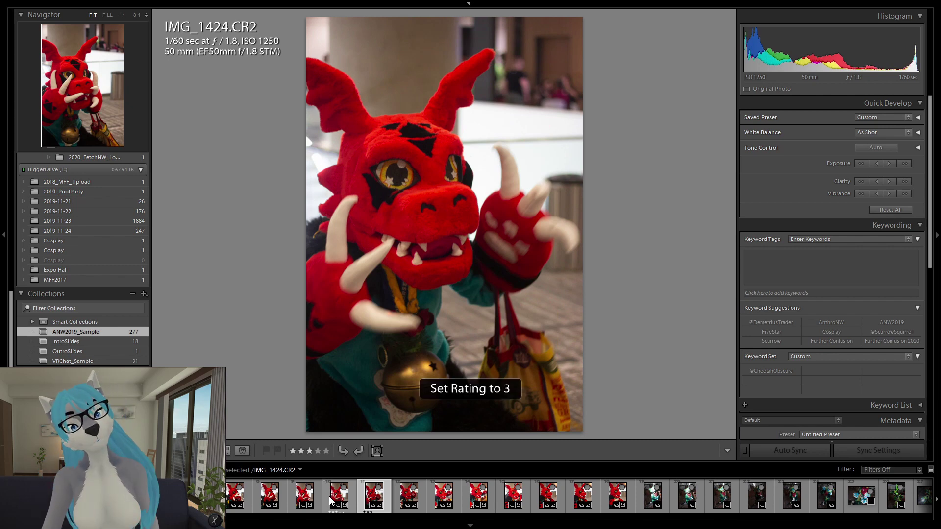
pyautogui.press('4')
# - Check IMG_1426's eye focus at 1:1 and rate it four stars
pyautogui.press('Right')
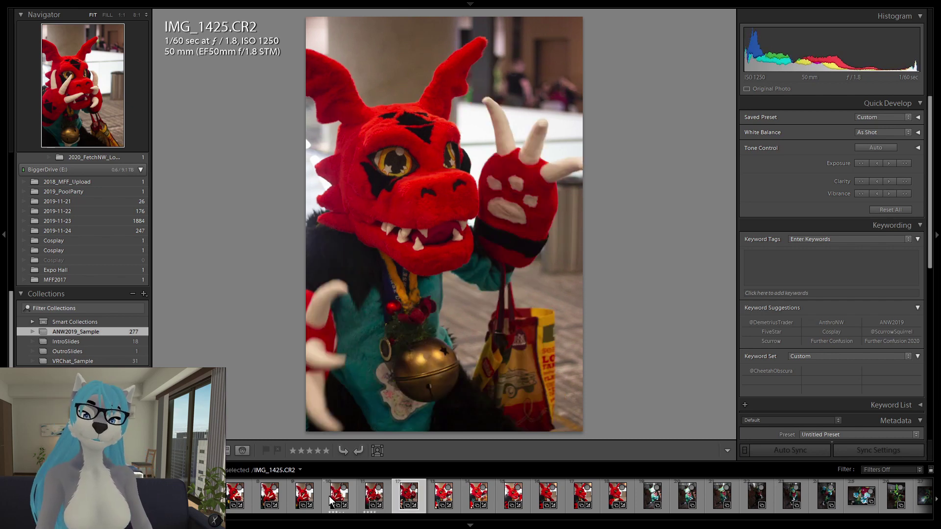
pyautogui.press('Right')
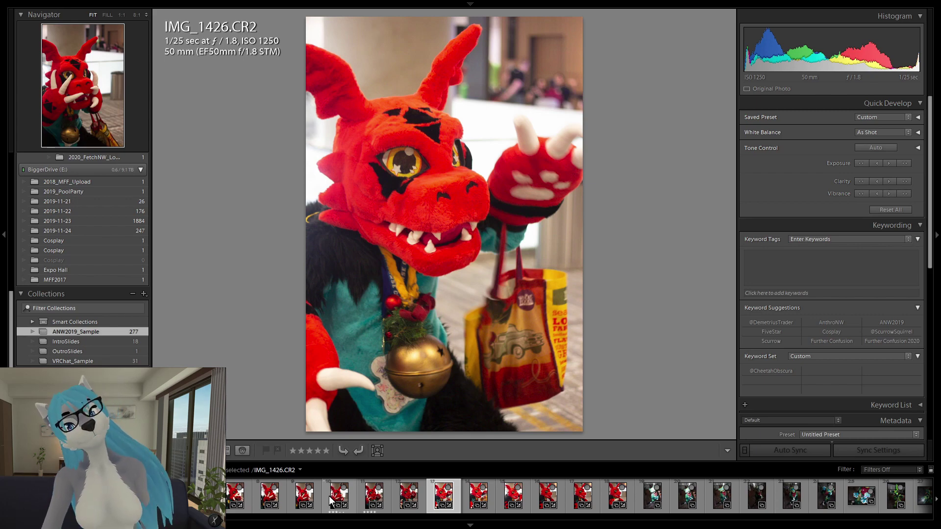
pyautogui.click(399, 151)
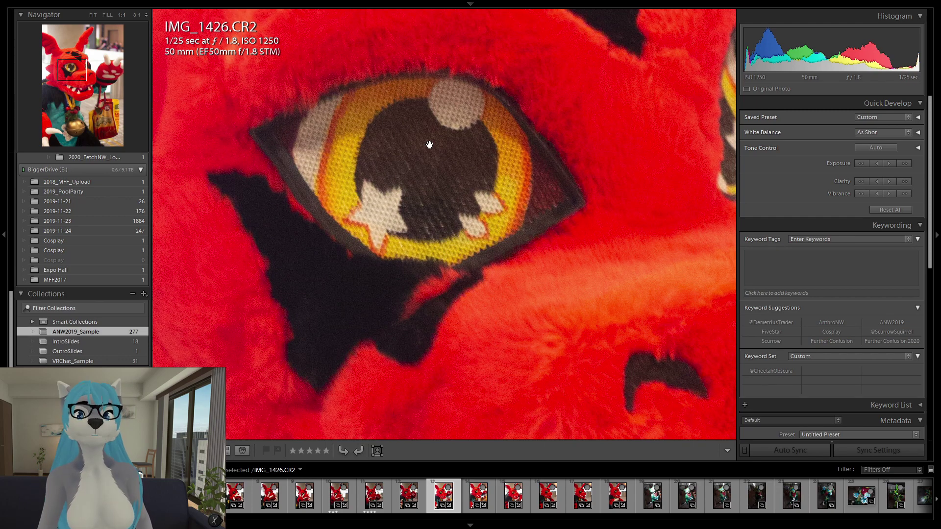
pyautogui.click(429, 145)
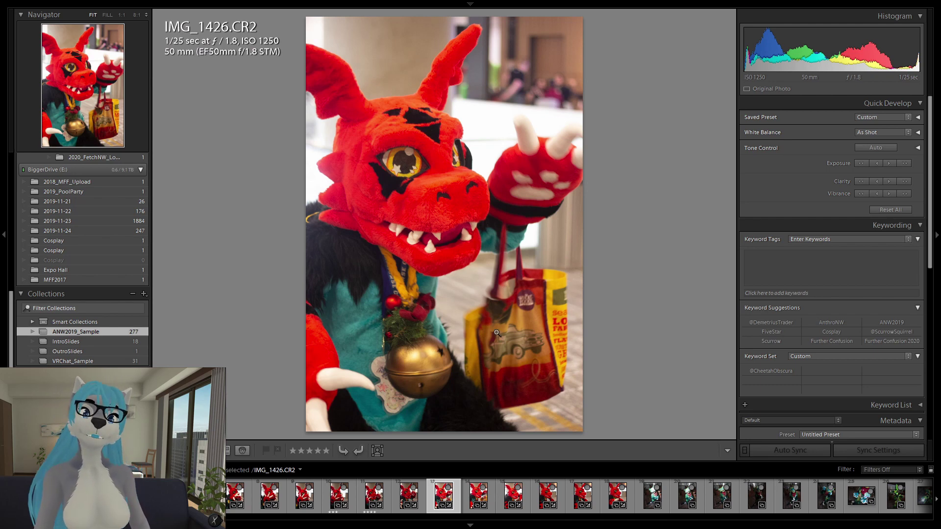
pyautogui.press('4')
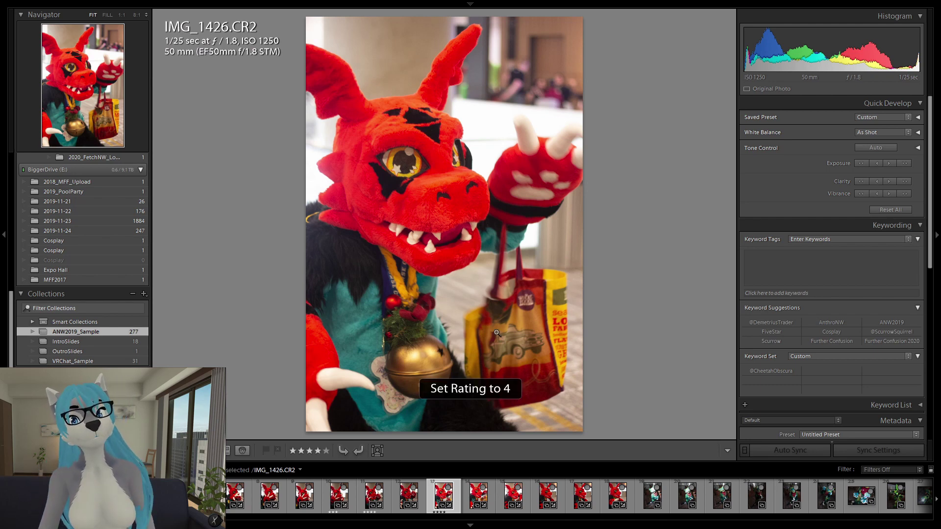
# - Reset IMG_1424 to three stars, then browse forward past IMG_1427 and IMG_1429 to IMG_1431
pyautogui.press('Left')
pyautogui.press('Left')
pyautogui.press('3')
pyautogui.press('Right')
pyautogui.press('Right')
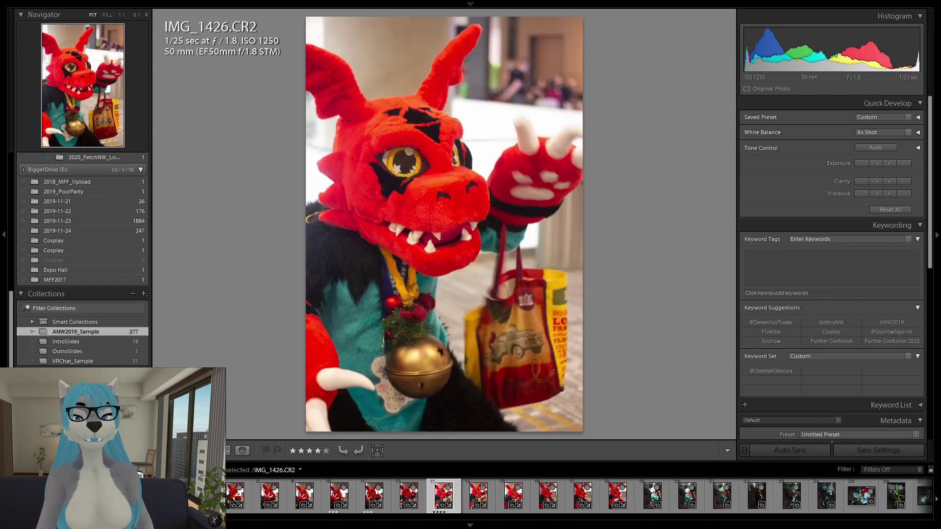
pyautogui.press('Right')
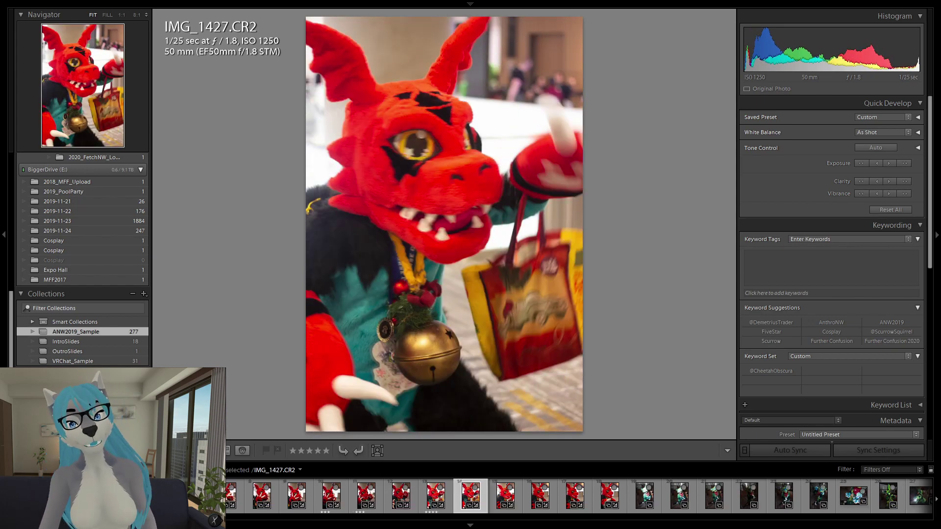
pyautogui.press('Right')
pyautogui.press('Right')
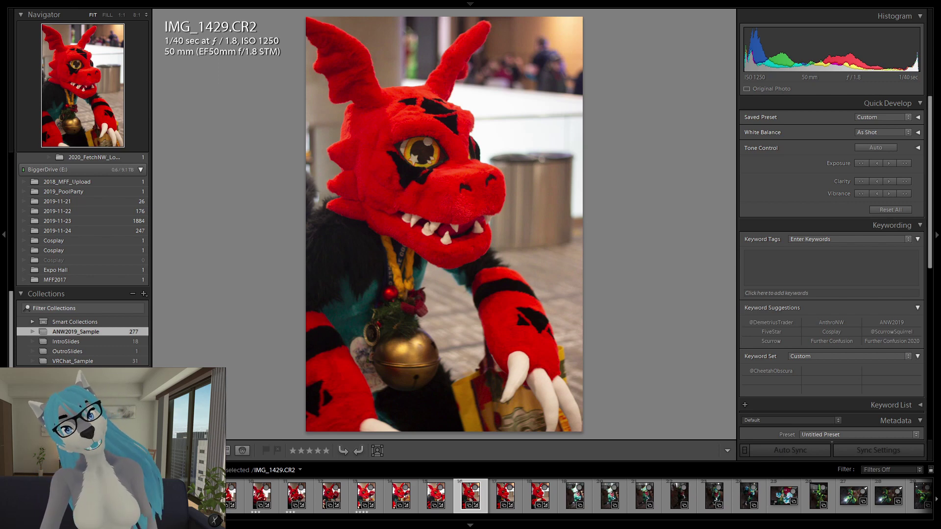
pyautogui.press('Right')
pyautogui.press('Right')
pyautogui.press('Right')
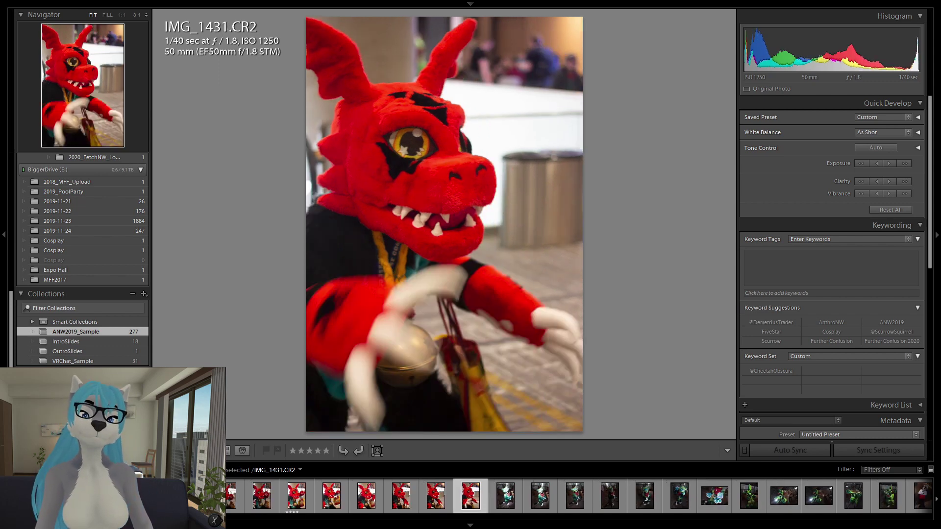
pyautogui.press('Right')
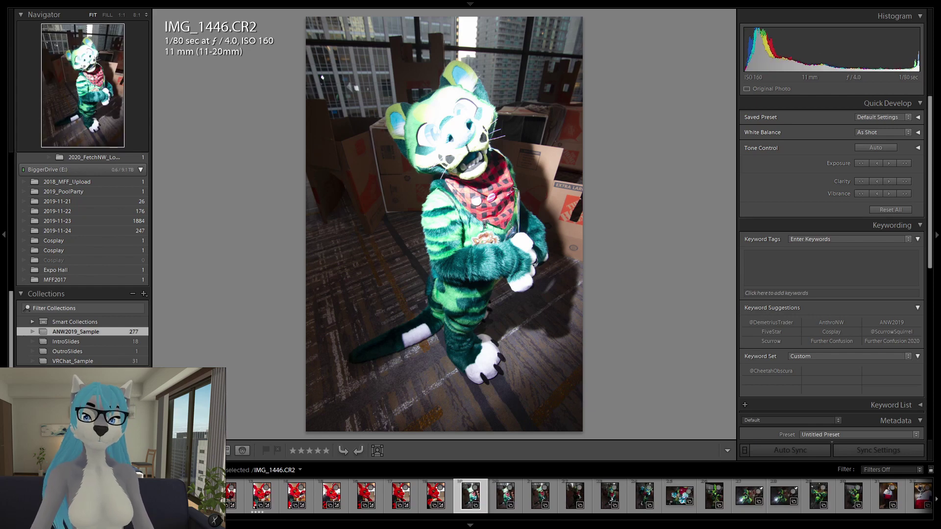
pyautogui.press('Left')
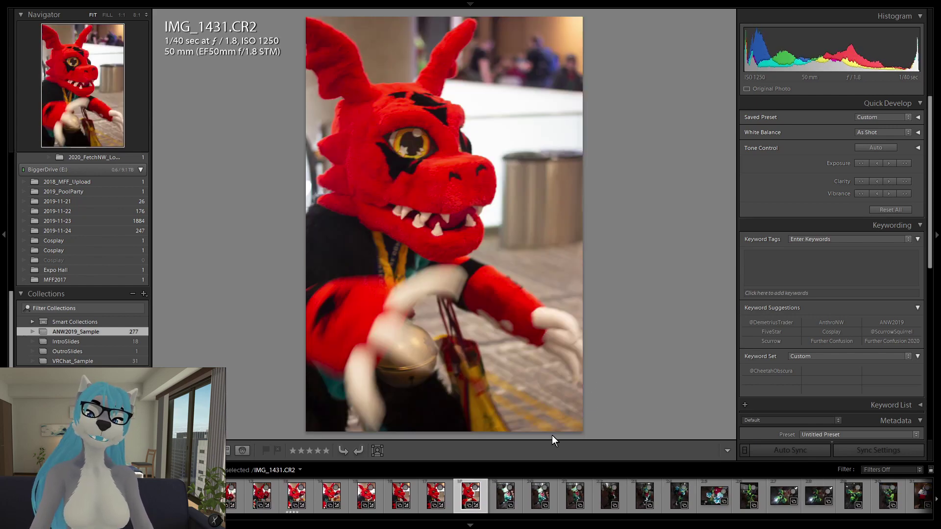
# - Locate the green cat shots in the filmstrip, starting at IMG_1446 and settling on IMG_1448
pyautogui.scroll(4, 428, 492)
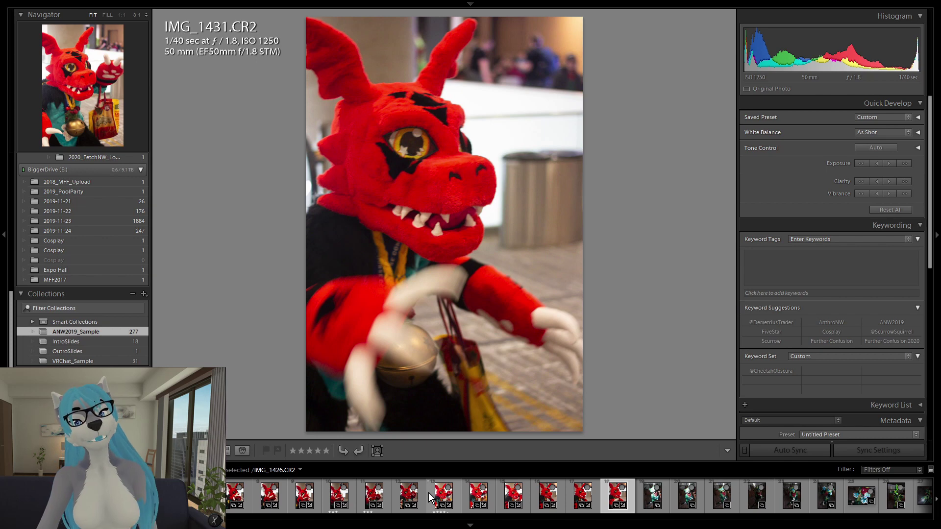
pyautogui.scroll(-16, 428, 493)
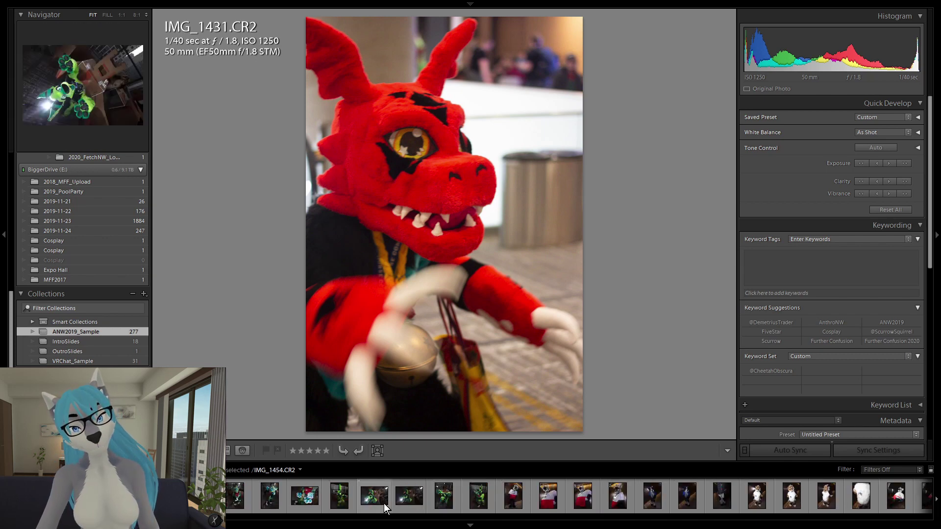
pyautogui.scroll(8, 383, 502)
pyautogui.click(364, 493)
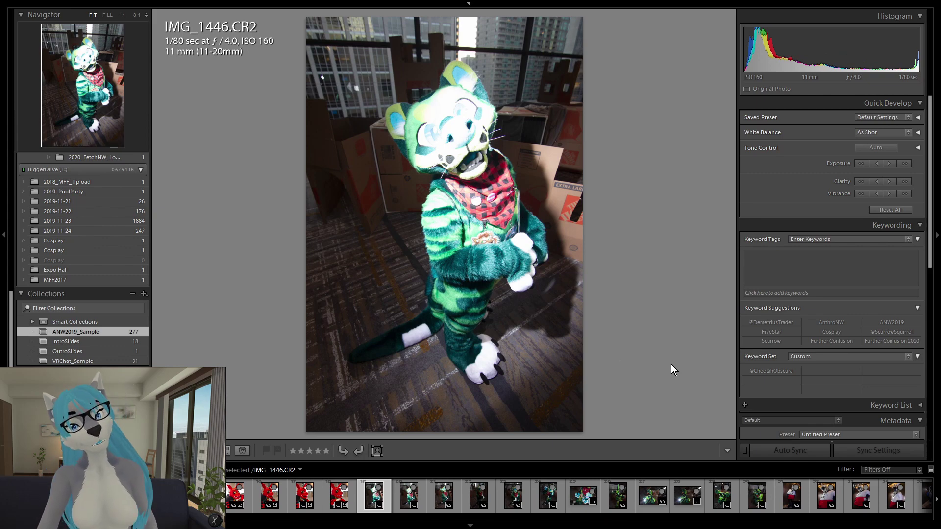
pyautogui.press('Right')
pyautogui.press('Right')
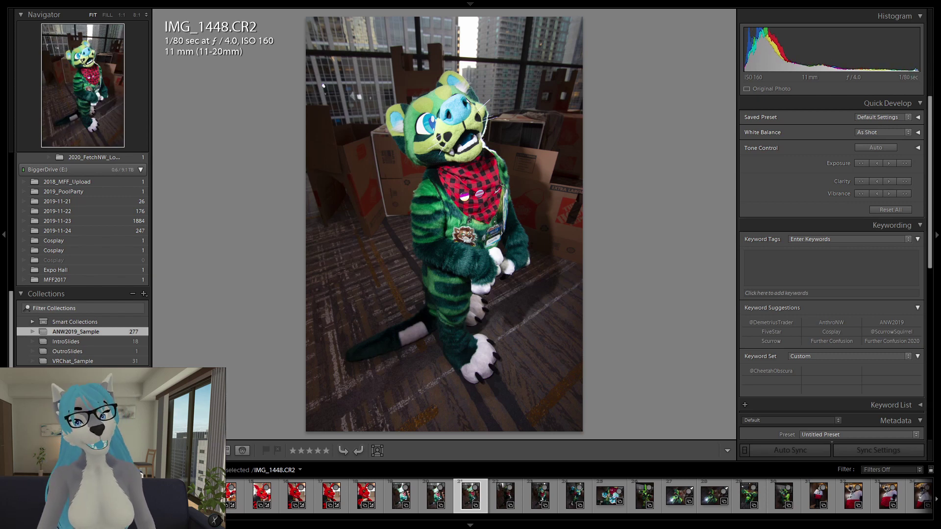
pyautogui.press('Right')
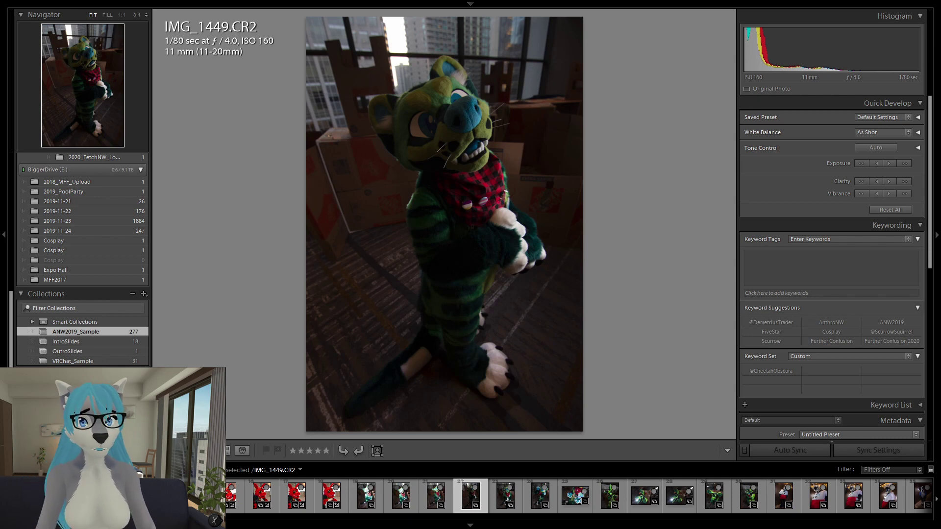
pyautogui.press('Left')
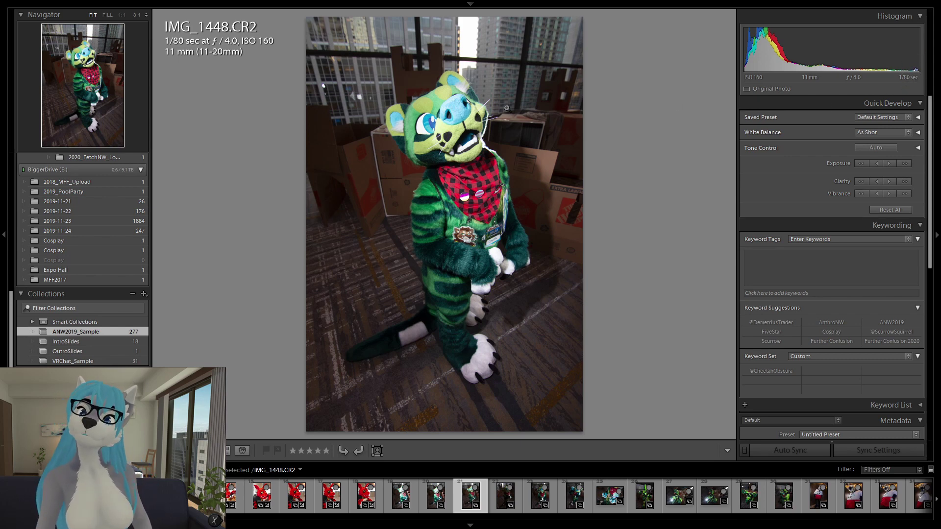
# - Check IMG_1448 at 1:1, then lower its Quick Develop clarity and raise exposure slightly
pyautogui.click(453, 114)
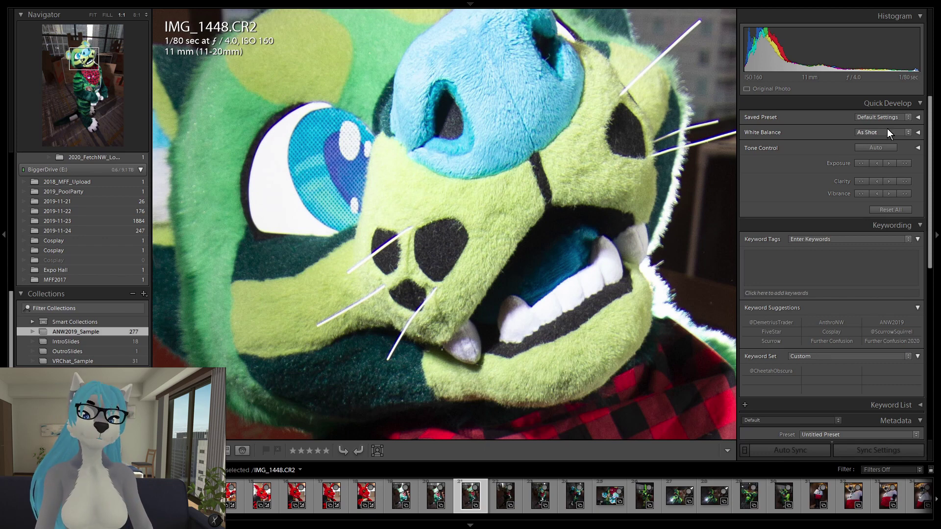
pyautogui.click(875, 181)
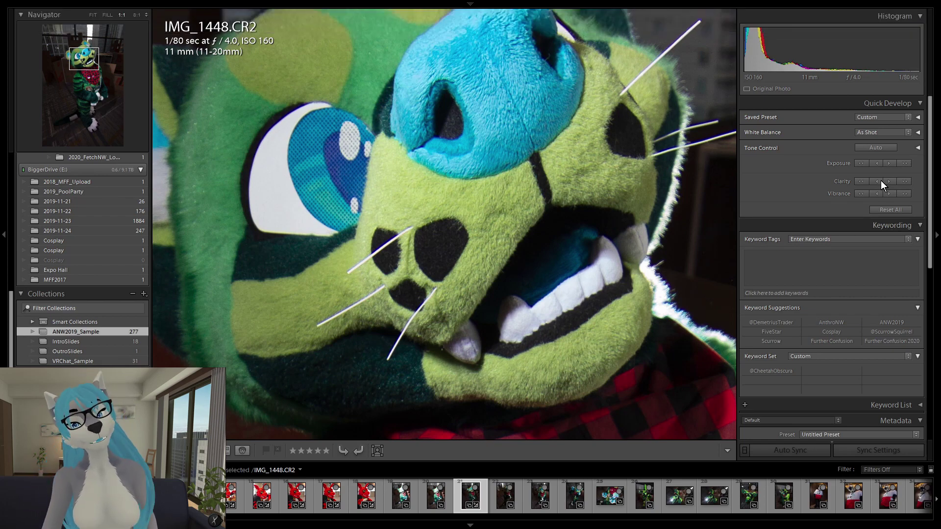
pyautogui.click(900, 164)
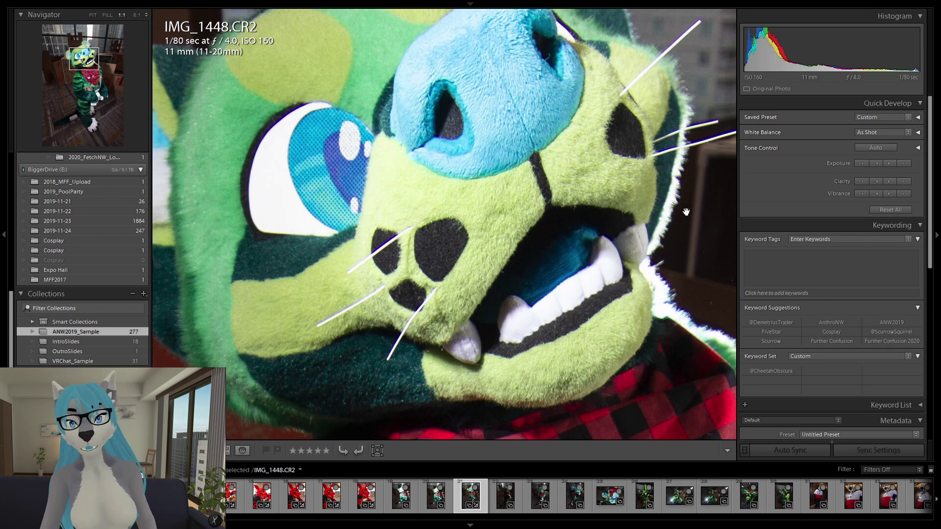
pyautogui.click(555, 205)
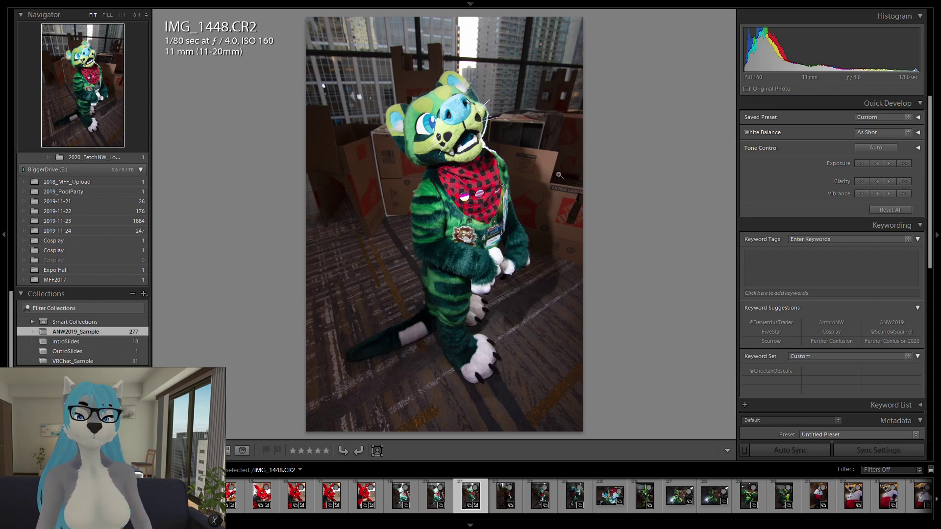
# - Rate IMG_1448 four stars and browse ahead to IMG_1451
pyautogui.press('4')
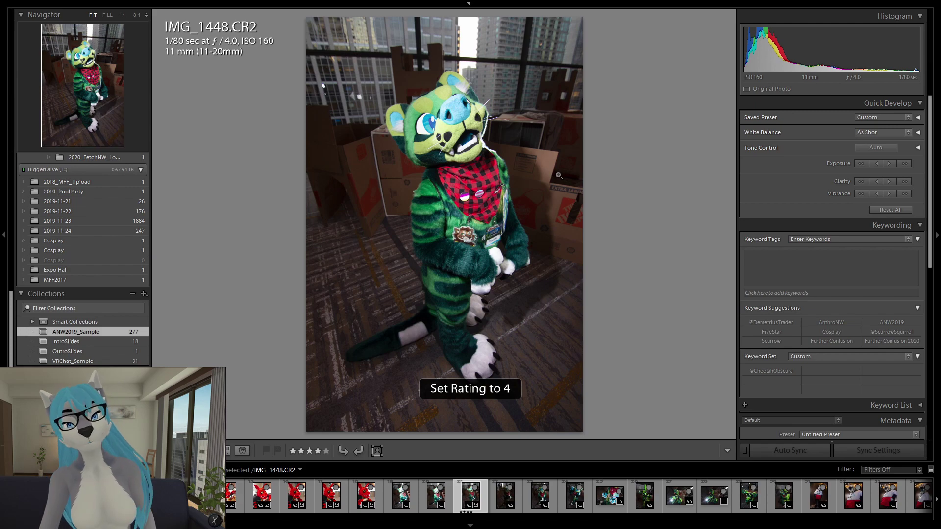
pyautogui.press('Right')
pyautogui.press('Right')
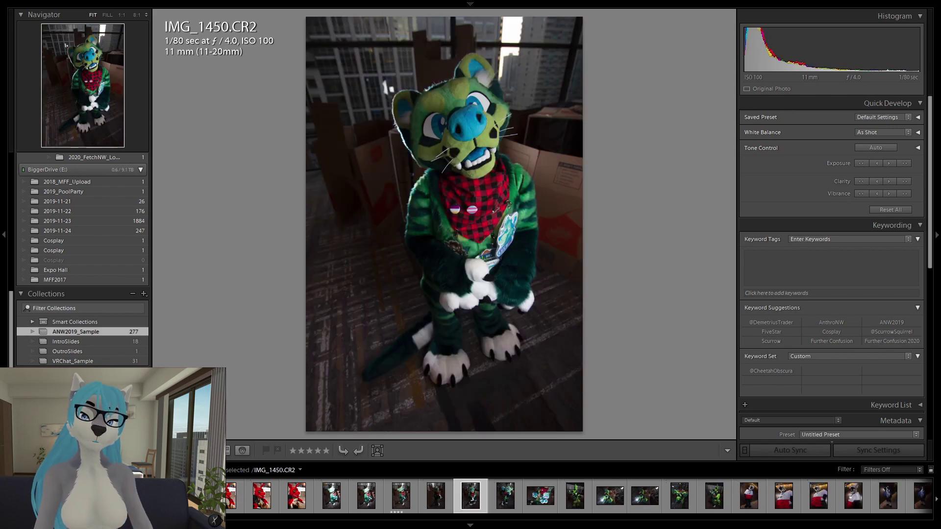
pyautogui.press('Right')
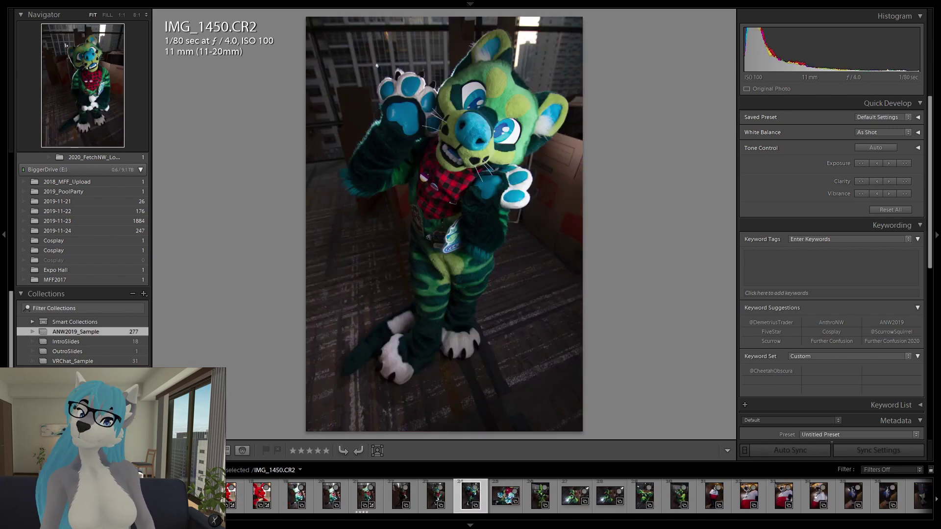
pyautogui.press('Left')
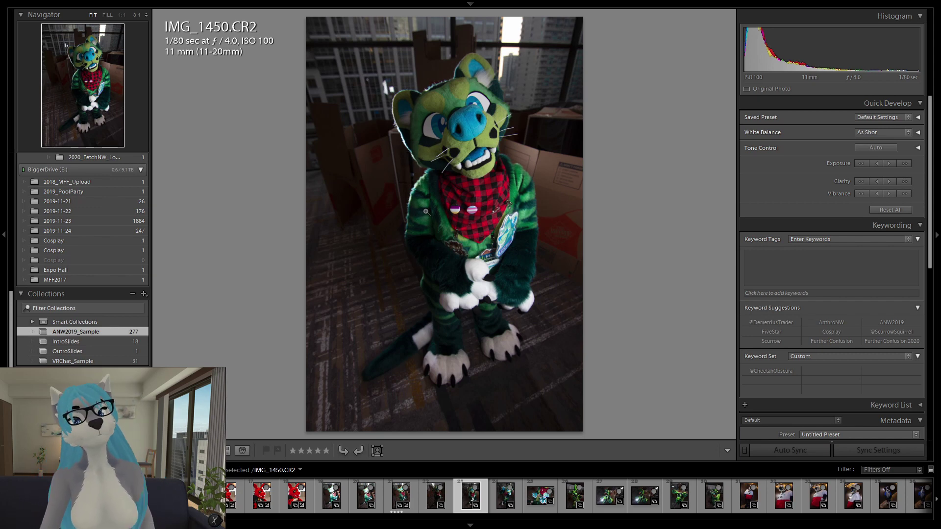
pyautogui.press('Right')
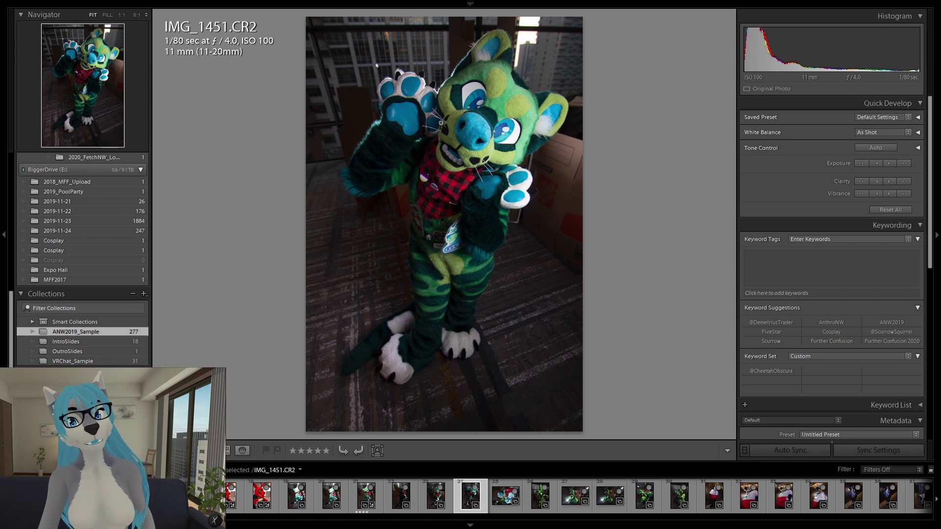
# - Rate IMG_1451 four, then five stars, and move on to IMG_1452
pyautogui.press('4')
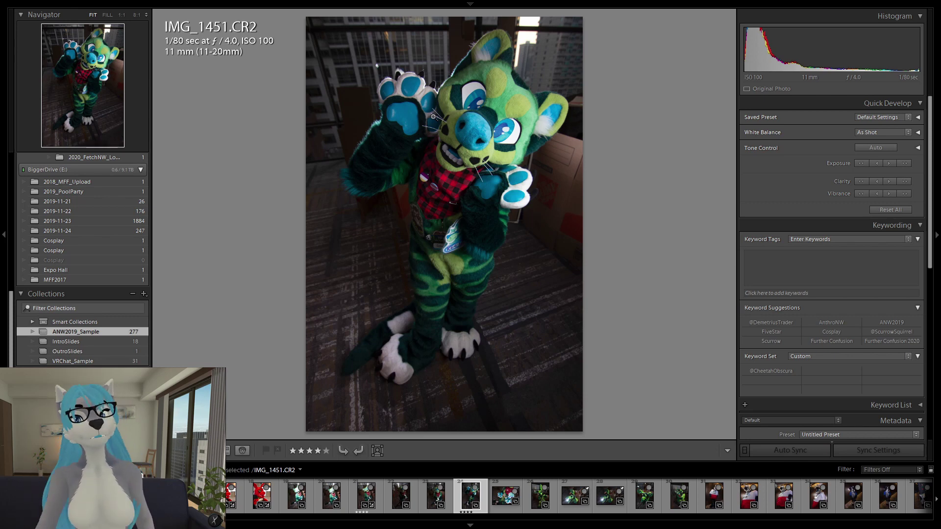
pyautogui.press('5')
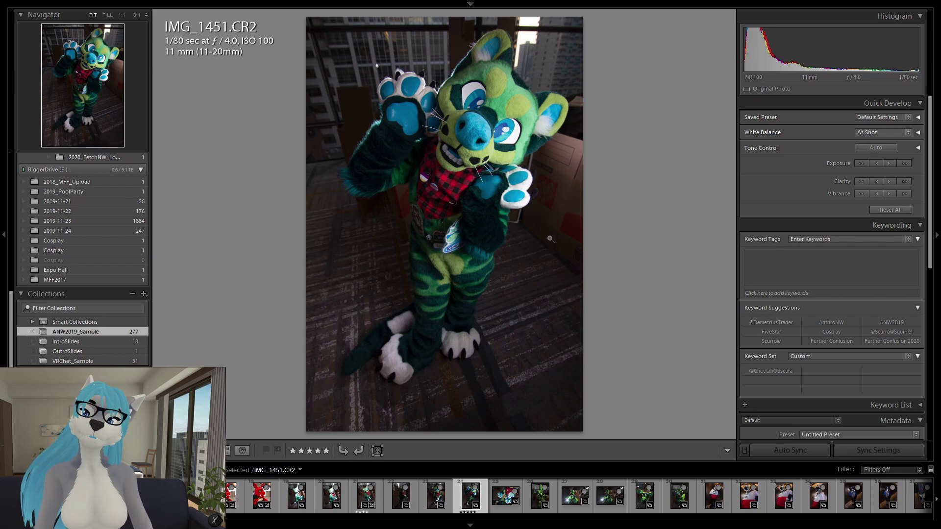
pyautogui.press('Right')
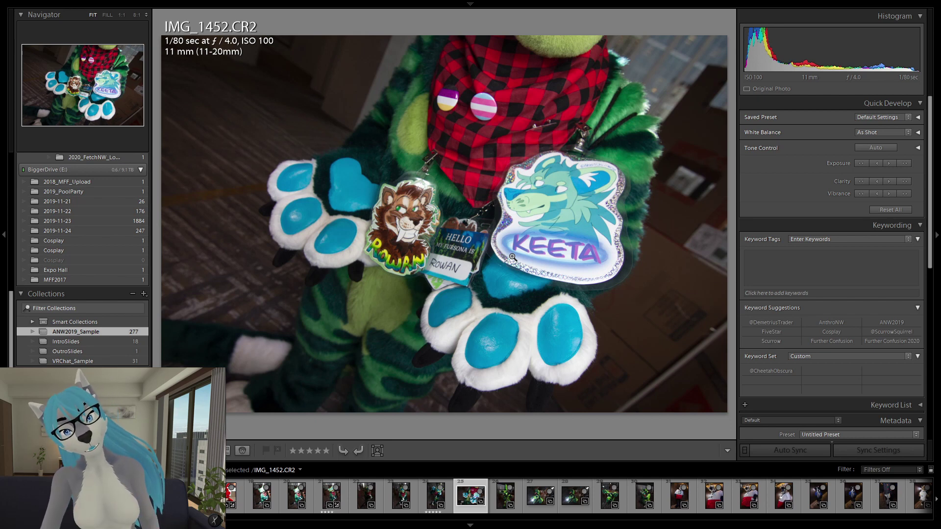
# - Rate IMG_1452 two stars and add IMG_1448 and IMG_1451 to the selection
pyautogui.press('2')
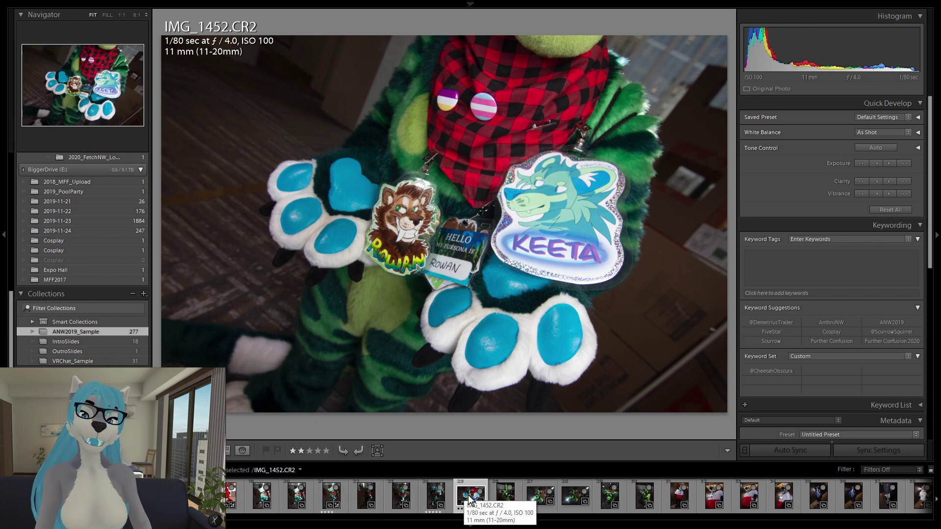
pyautogui.keyDown('ctrl'); pyautogui.click(331, 497); pyautogui.keyUp('ctrl')
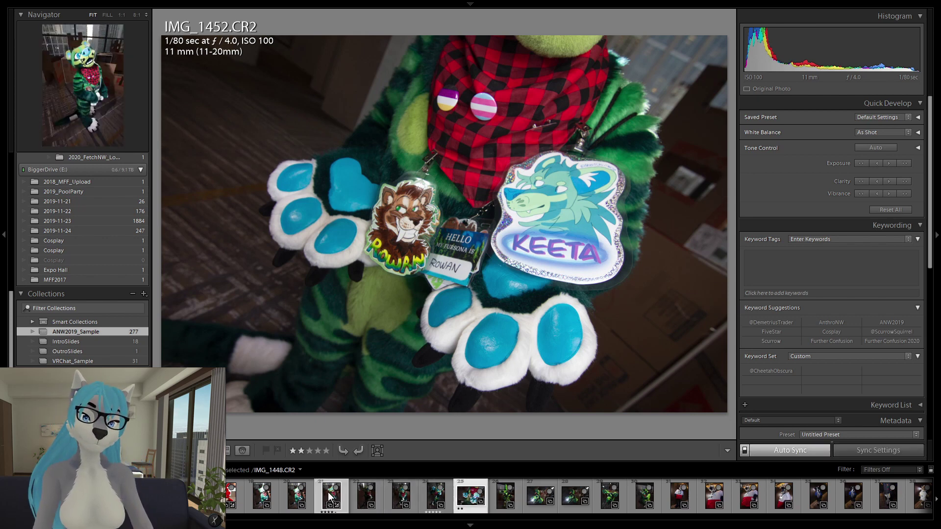
pyautogui.keyDown('ctrl'); pyautogui.click(436, 502); pyautogui.keyUp('ctrl')
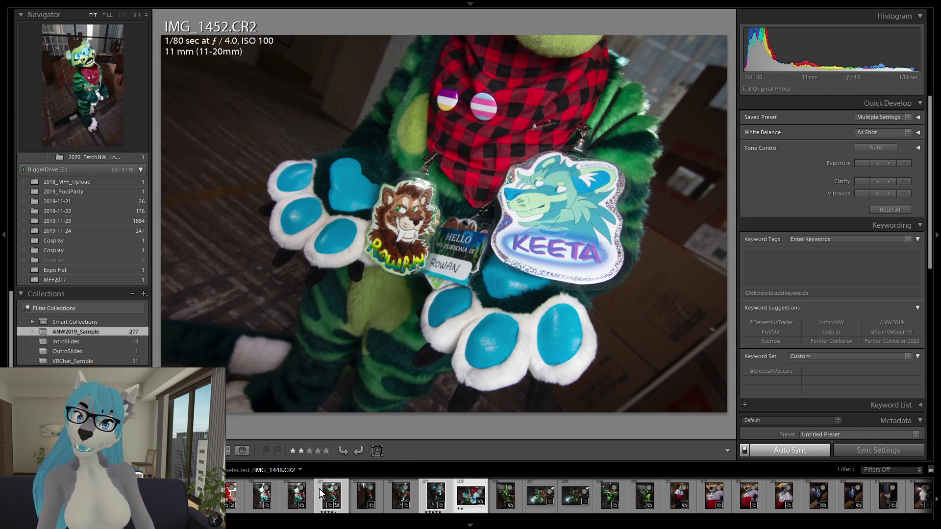
# - Browse IMG_1453 and IMG_1454, nudging IMG_1453's exposure up and back down
pyautogui.click(514, 511)
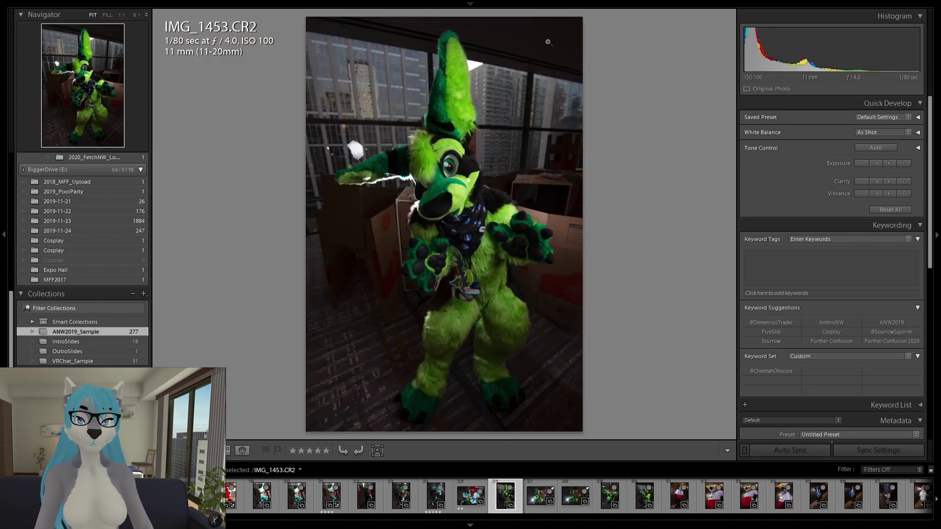
pyautogui.press('Right')
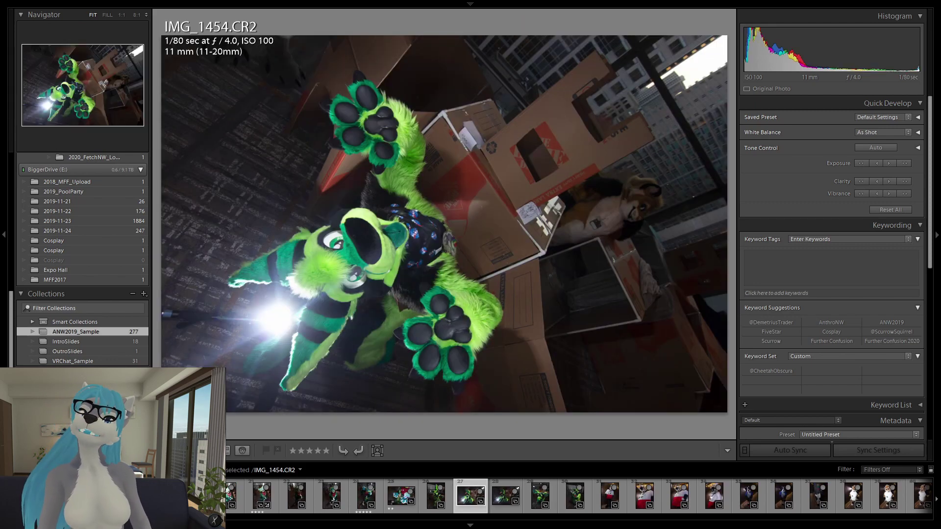
pyautogui.press('Left')
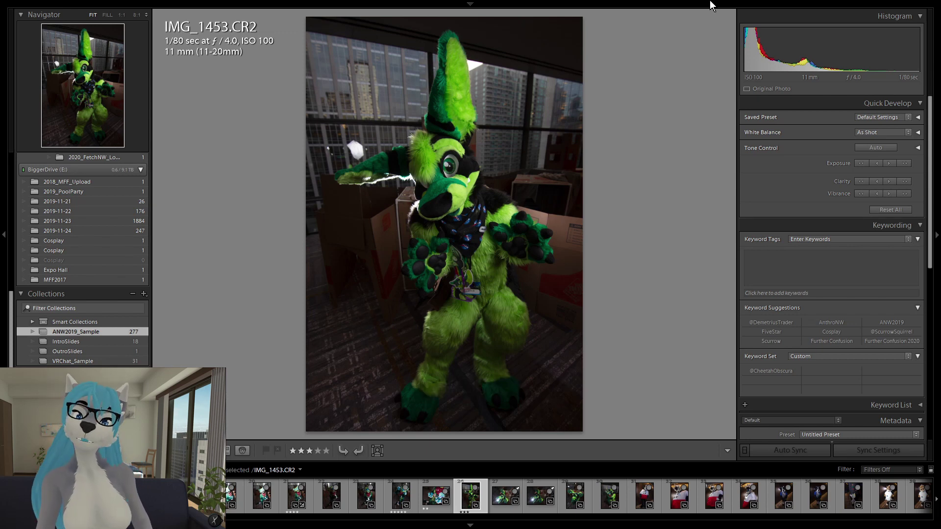
pyautogui.click(904, 164)
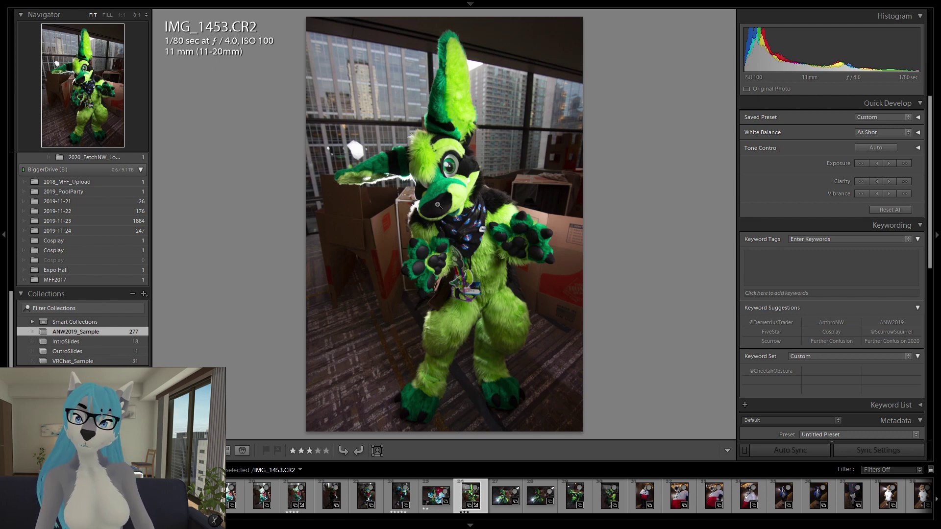
pyautogui.click(859, 163)
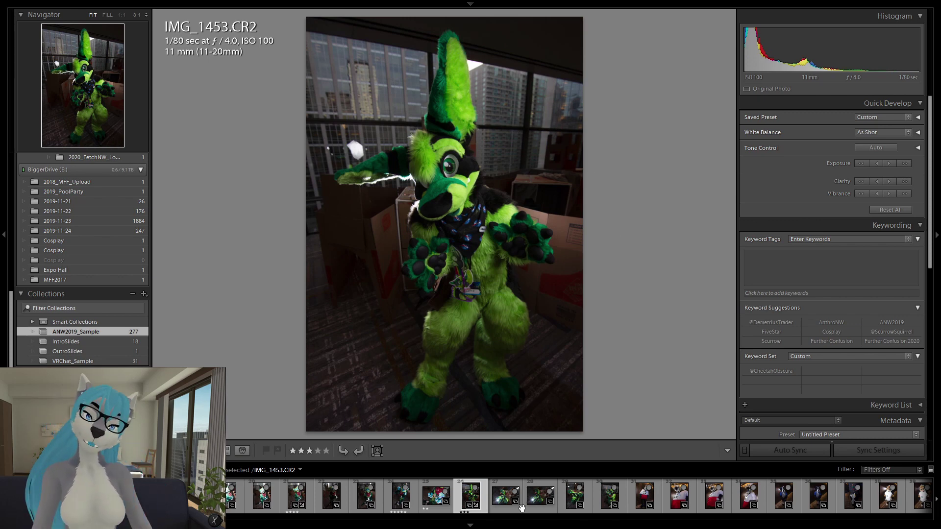
# - Rate IMG_1456 and IMG_1457 three stars each and advance to IMG_1458
pyautogui.click(497, 498)
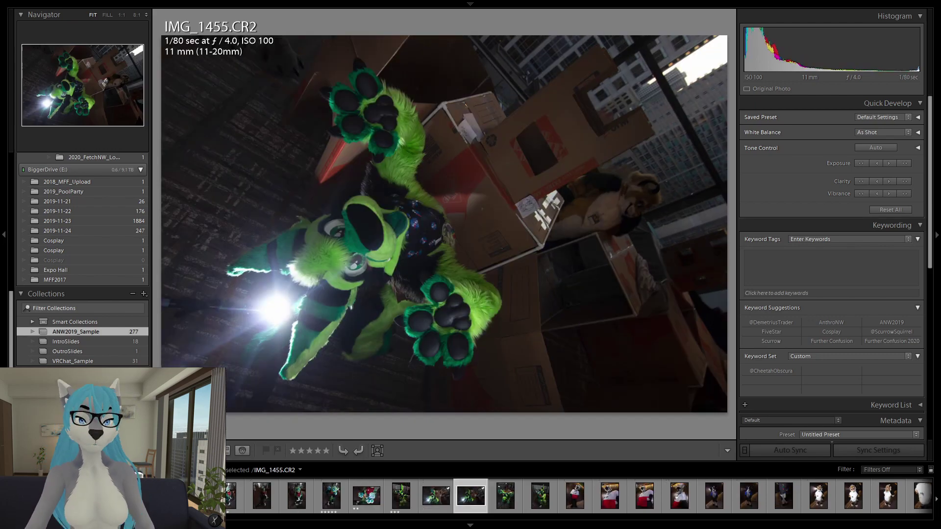
pyautogui.press('Right')
pyautogui.press('Right')
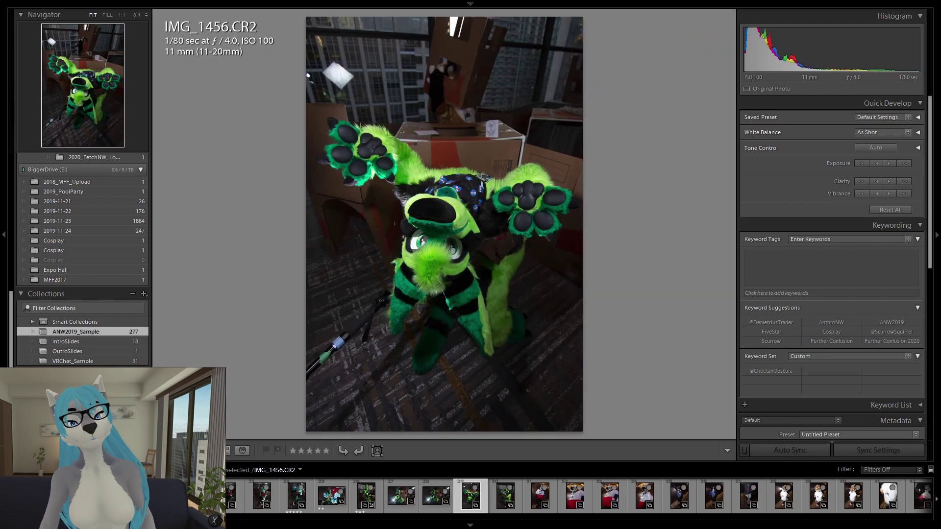
pyautogui.press('Right')
pyautogui.press('Left')
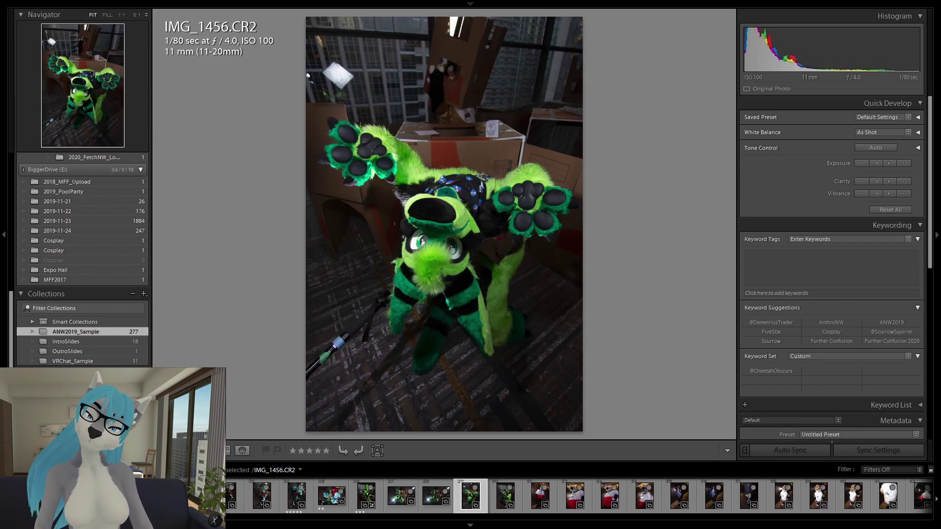
pyautogui.press('3')
pyautogui.press('Right')
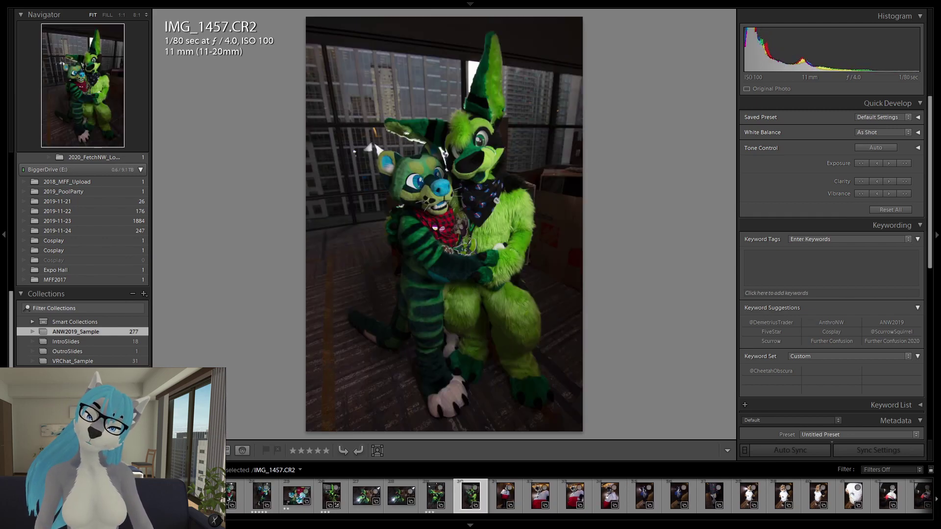
pyautogui.press('3')
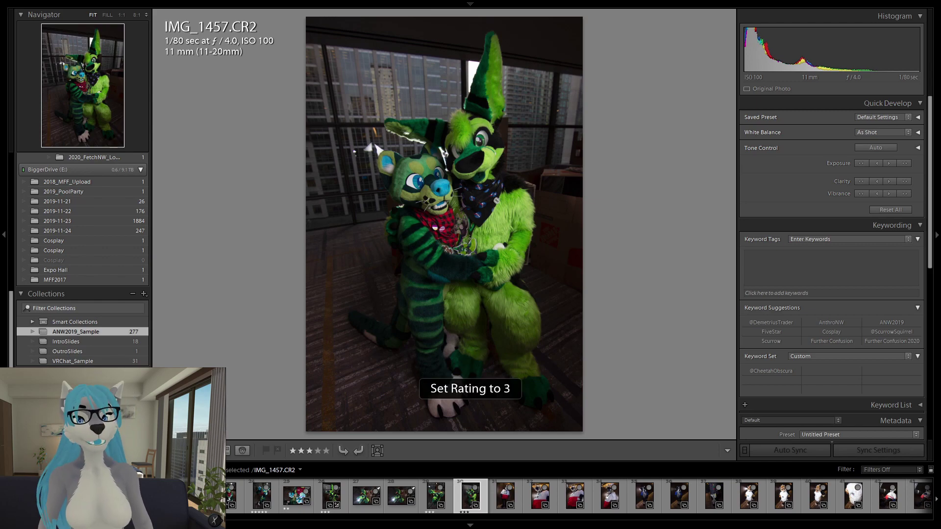
pyautogui.press('Right')
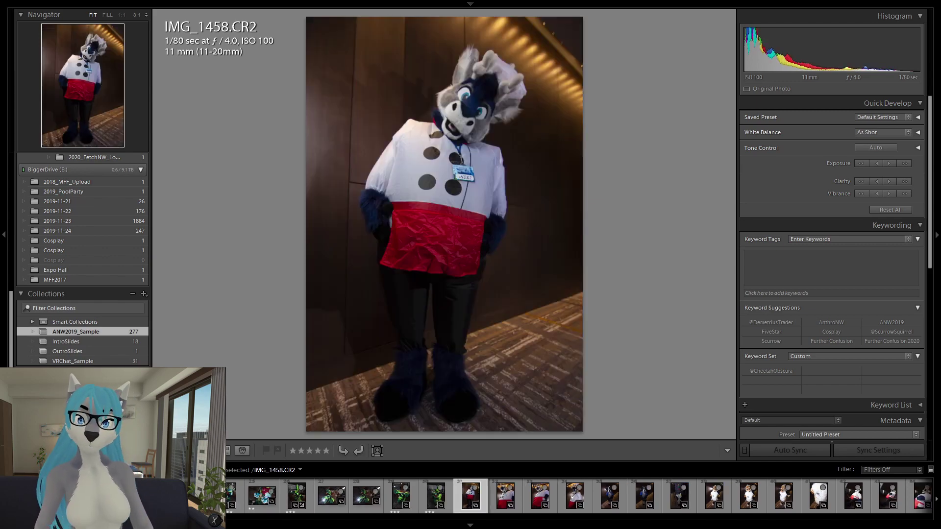
# - Compare IMG_1458 through IMG_1461, settling on IMG_1460
pyautogui.press('Right')
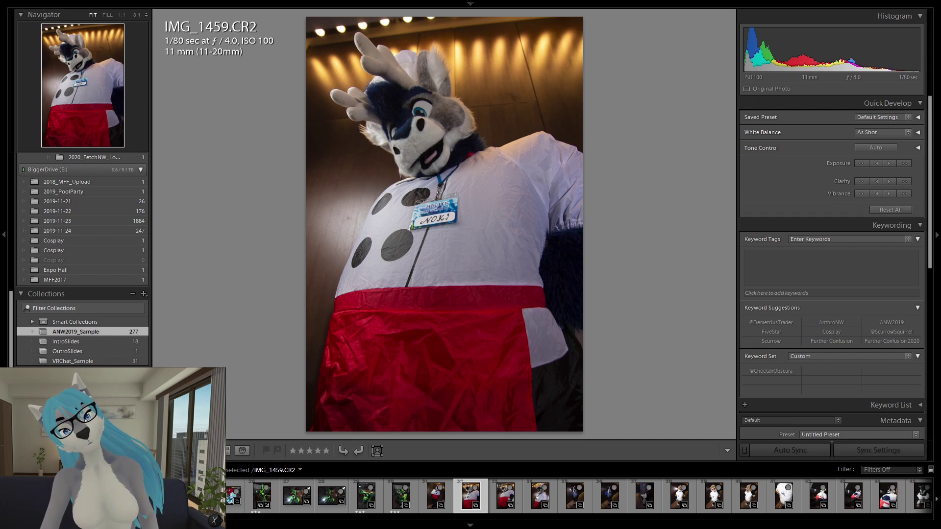
pyautogui.press('Left')
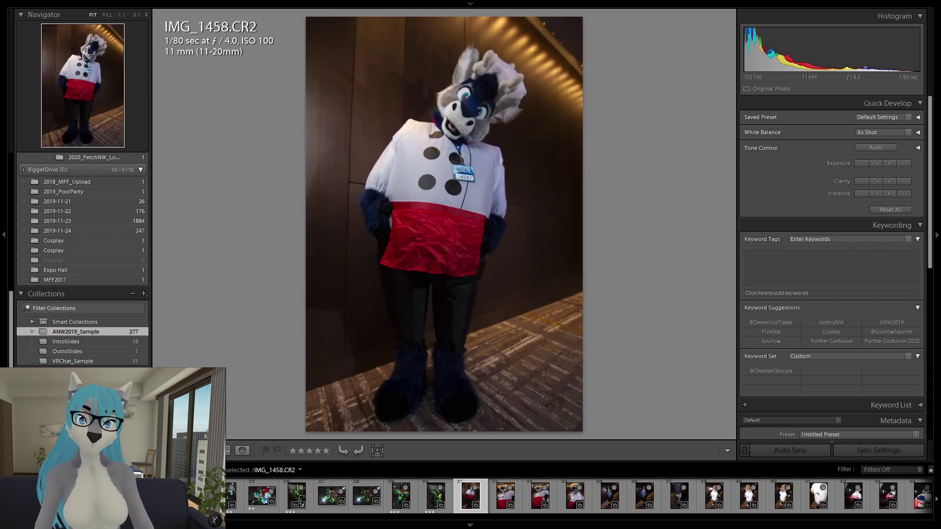
pyautogui.press('Right')
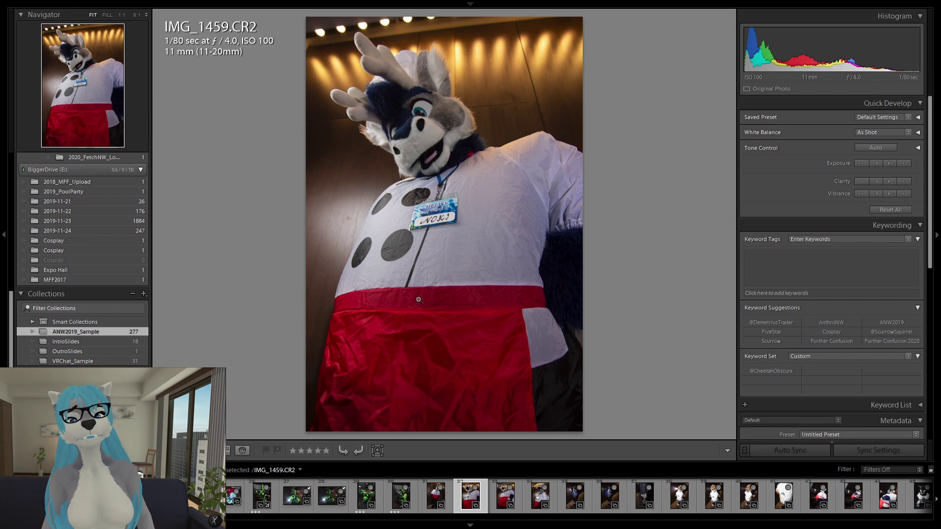
pyautogui.press('Right')
pyautogui.press('Right')
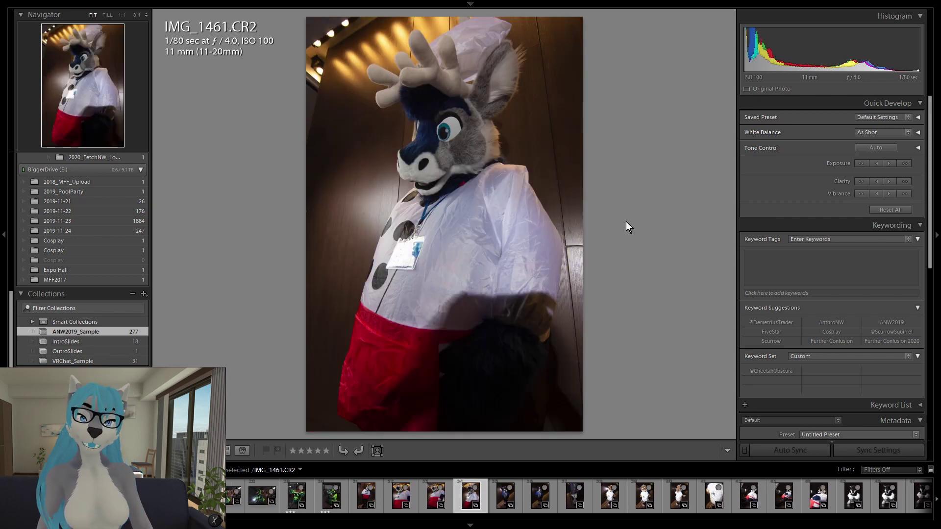
pyautogui.press('Left')
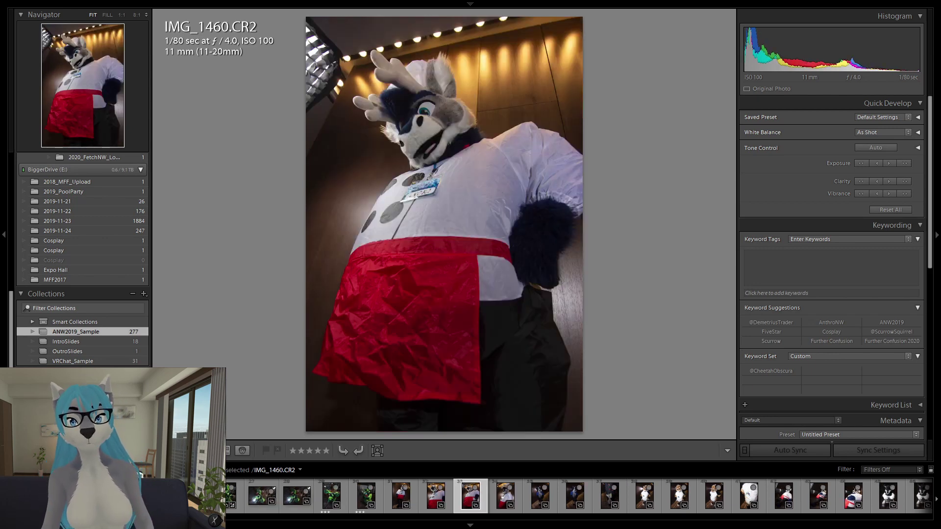
# - Give IMG_1460 and IMG_1461 three stars each, landing on IMG_1462
pyautogui.press('3')
pyautogui.press('Right')
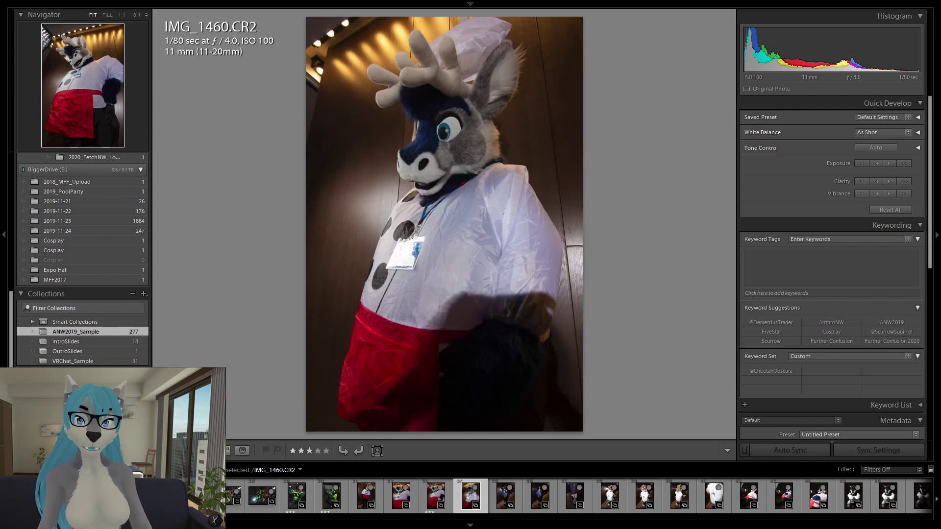
pyautogui.press('Left')
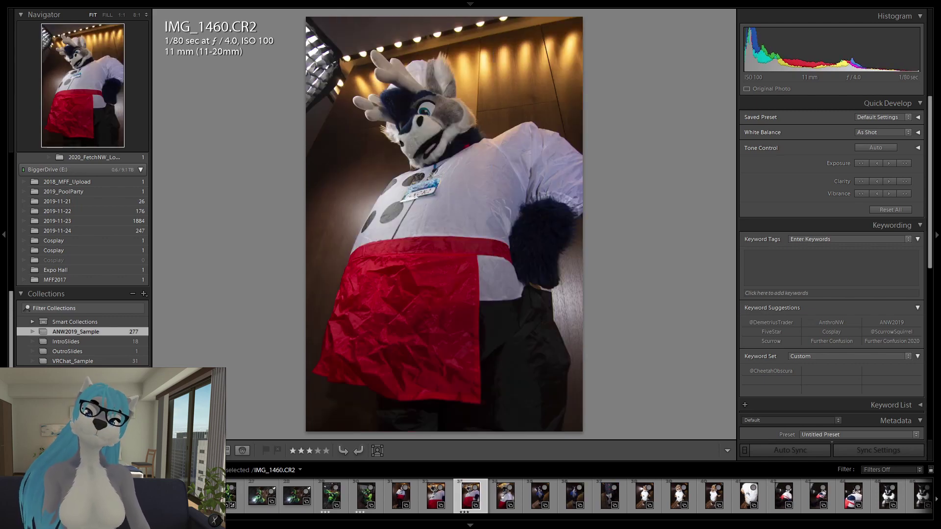
pyautogui.press('Right')
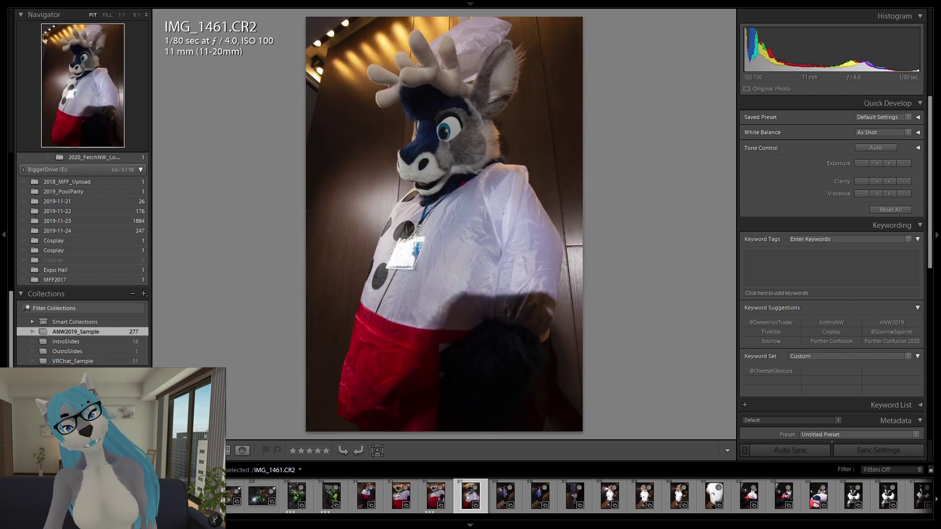
pyautogui.press('3')
pyautogui.press('Right')
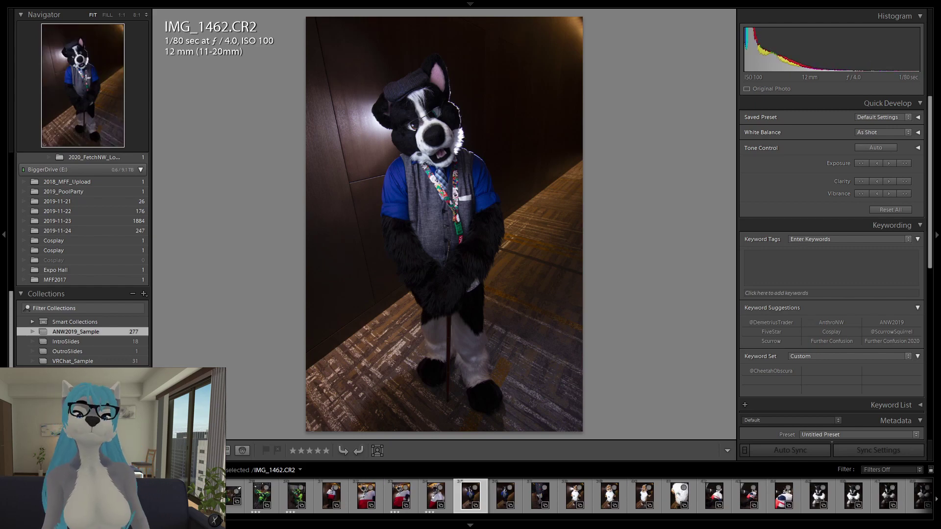
# - After comparing with IMG_1463, give IMG_1462 four stars and IMG_1464 two stars
pyautogui.press('Right')
pyautogui.press('Right')
pyautogui.press('Left')
pyautogui.press('Left')
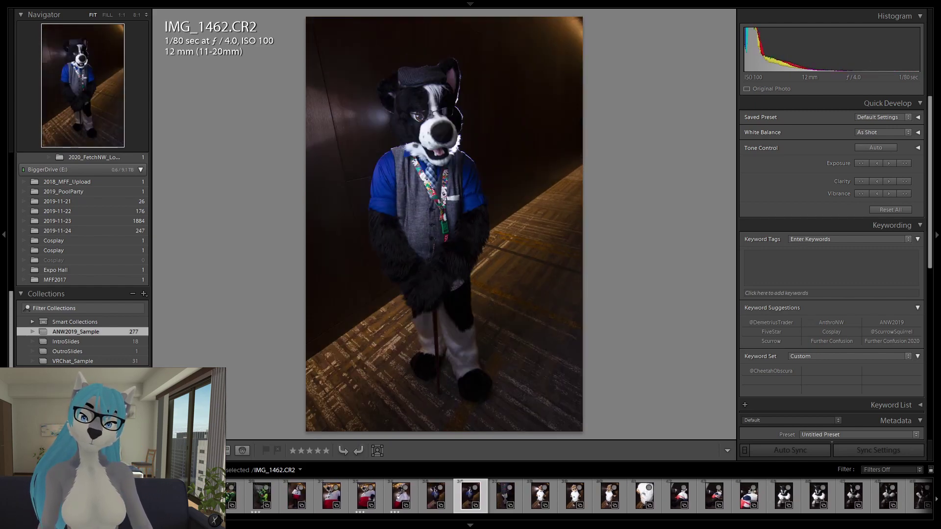
pyautogui.press('Right')
pyautogui.press('Left')
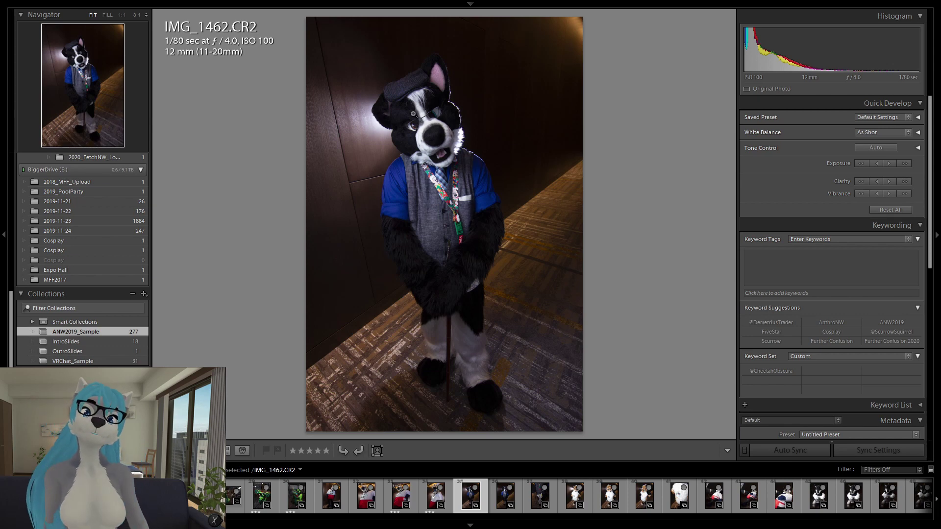
pyautogui.press('4')
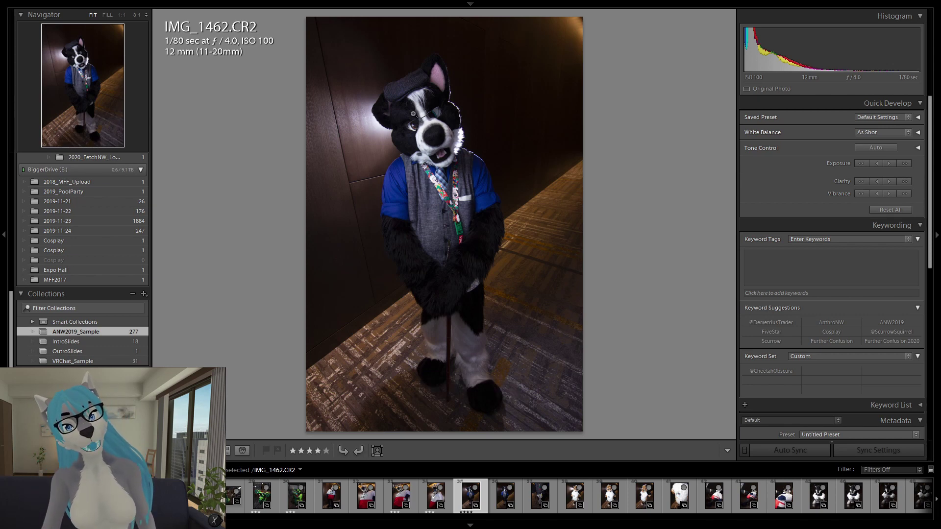
pyautogui.press('Right')
pyautogui.press('Right')
pyautogui.press('2')
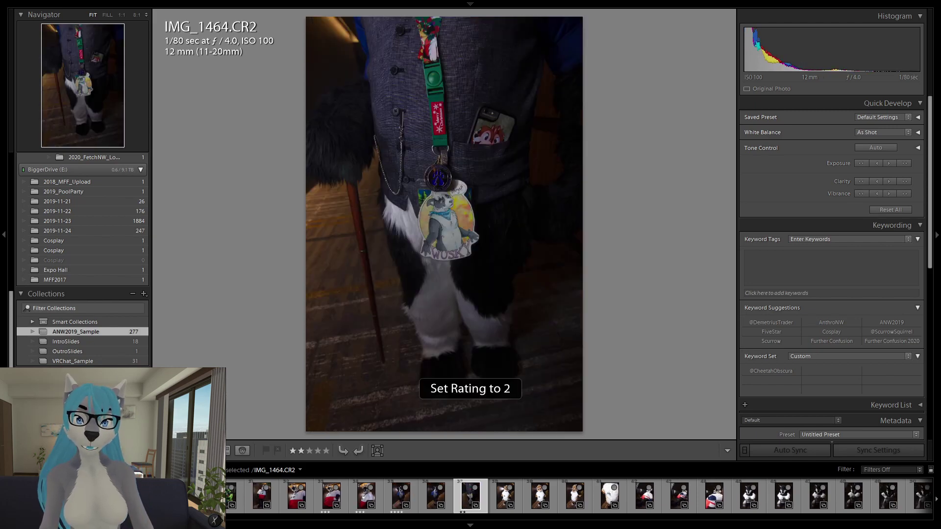
pyautogui.press('Right')
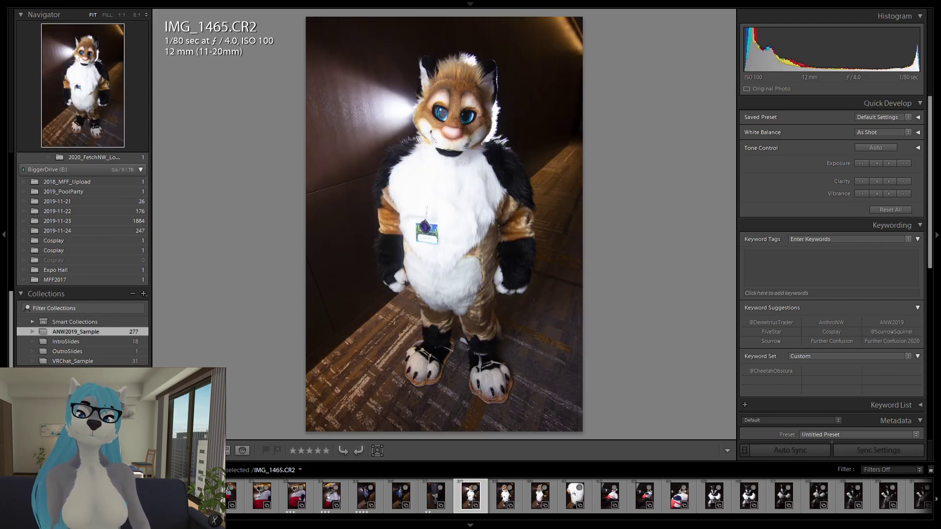
pyautogui.press('Right')
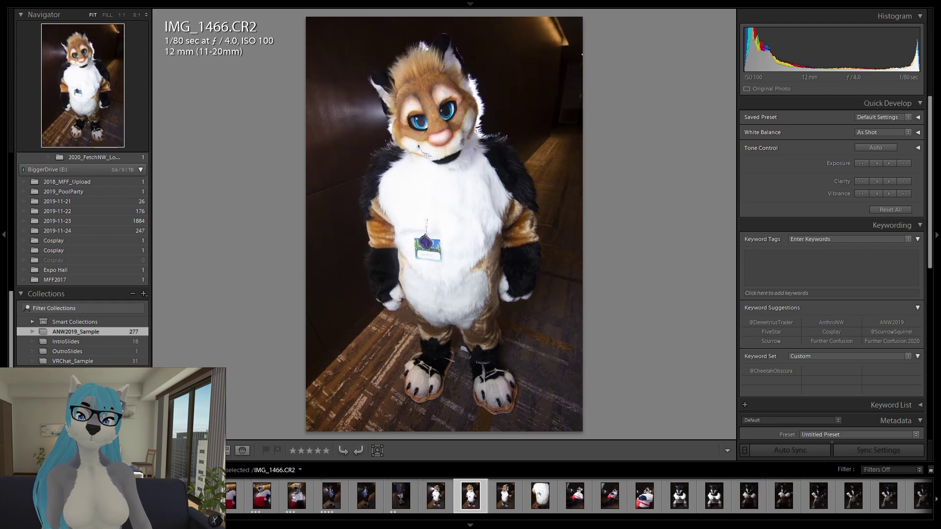
# - Inspect IMG_1465's face at 1:1, then browse to IMG_1466
pyautogui.press('Left')
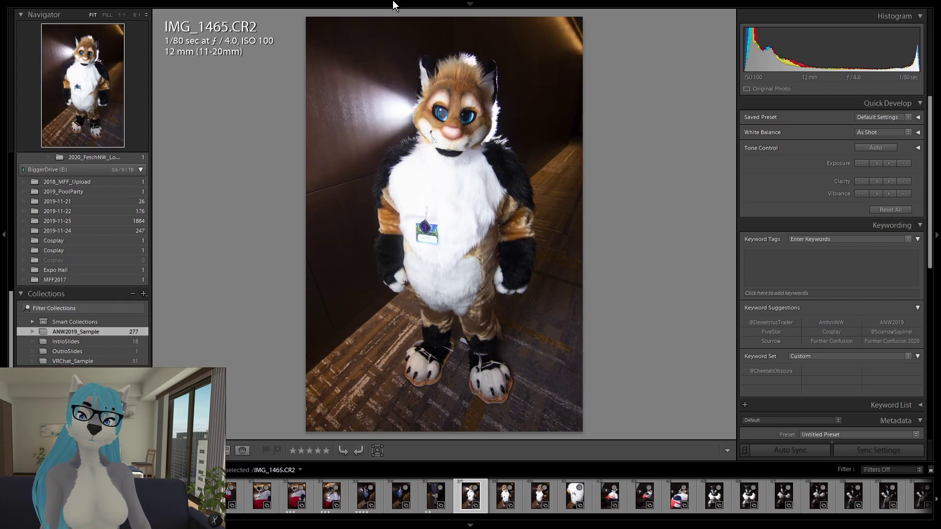
pyautogui.click(413, 116)
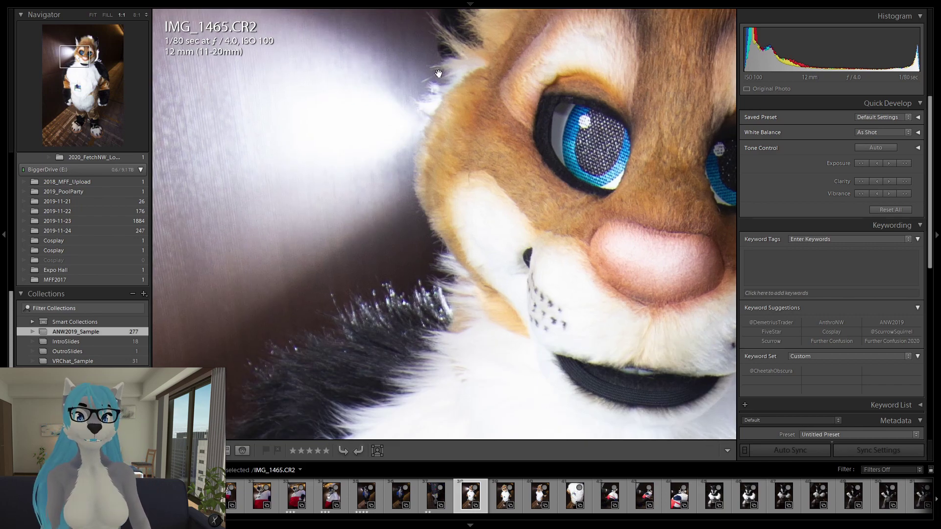
pyautogui.click(384, 206)
pyautogui.press('Right')
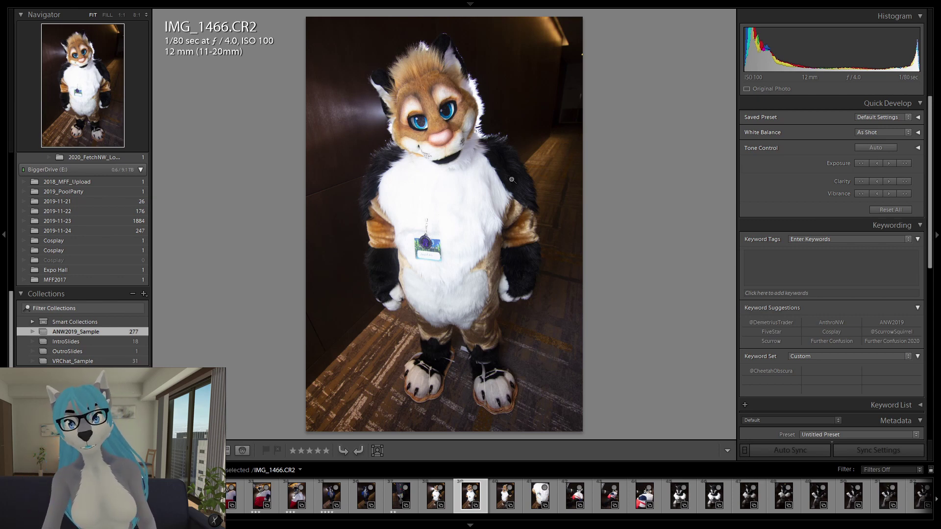
pyautogui.press('Right')
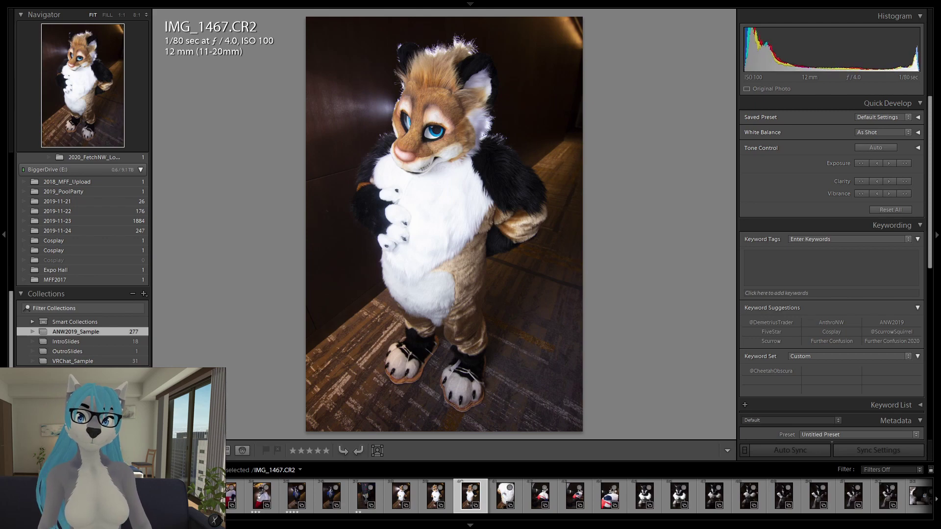
pyautogui.press('Left')
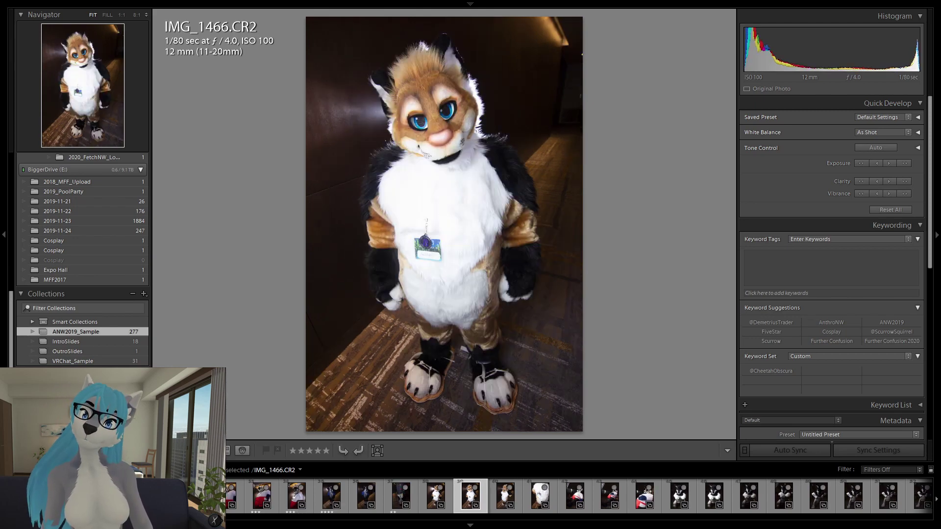
# - Rate IMG_1466 and IMG_1467 three stars and IMG_1468 two stars, ending on IMG_1469
pyautogui.press('3')
pyautogui.press('Right')
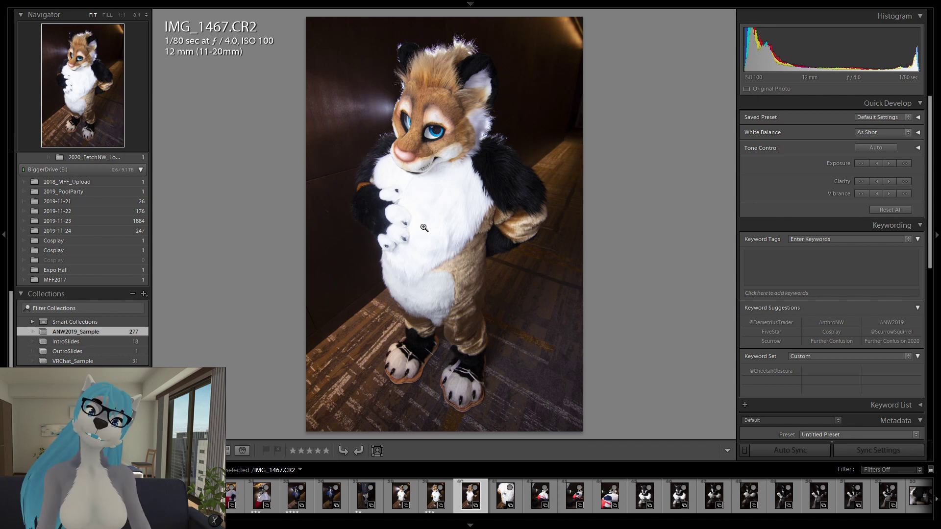
pyautogui.press('3')
pyautogui.press('Right')
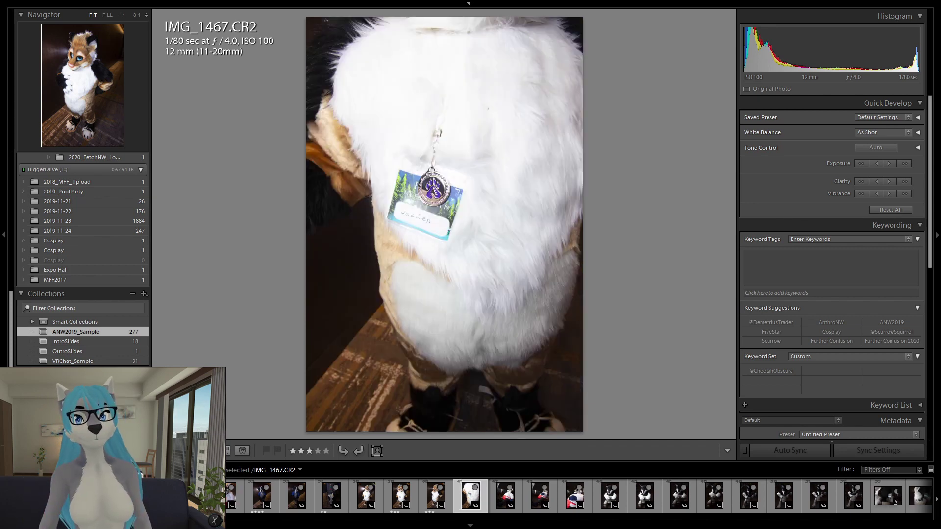
pyautogui.press('2')
pyautogui.press('Right')
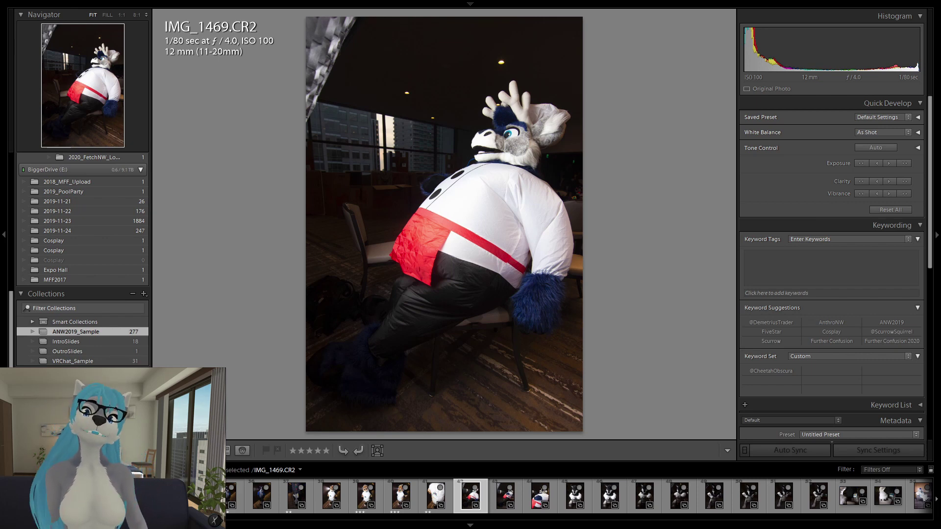
# - Give IMG_1471 and IMG_1473 four stars each
pyautogui.press('Right')
pyautogui.press('Right')
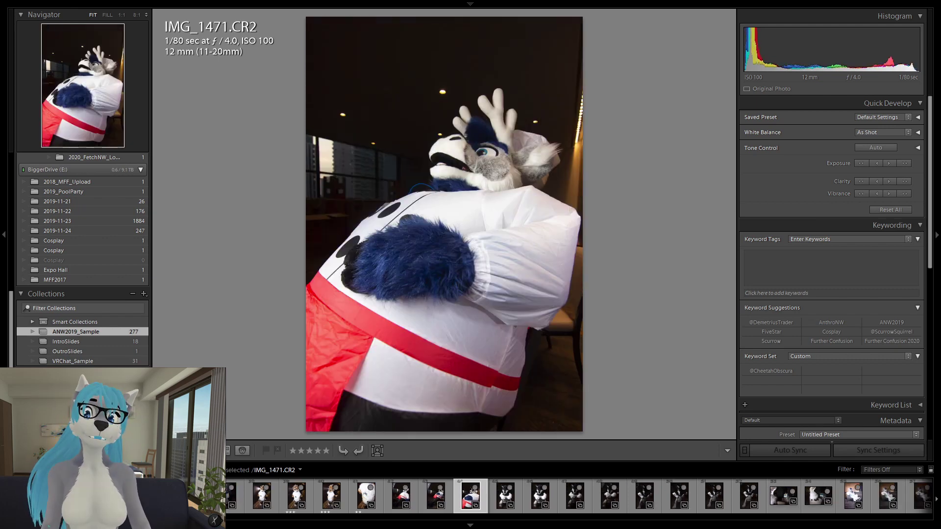
pyautogui.press('4')
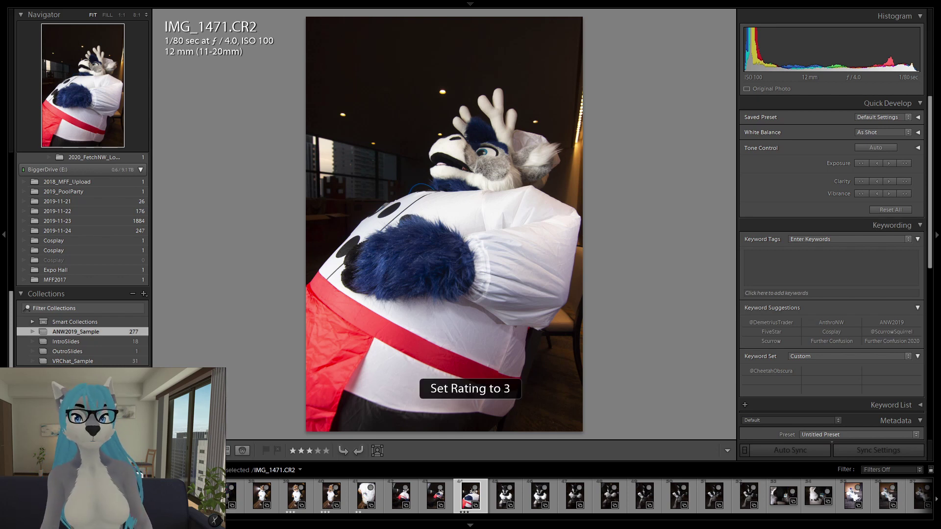
pyautogui.press('Right')
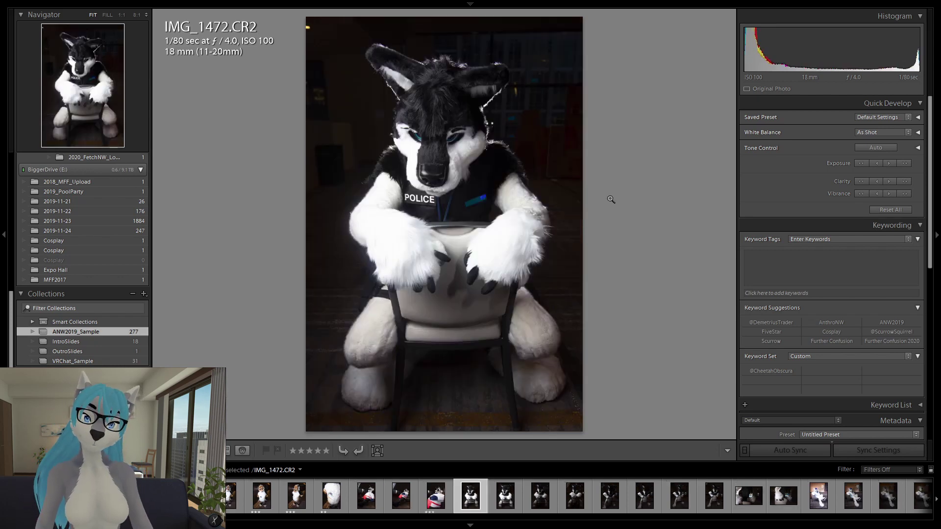
pyautogui.press('Right')
pyautogui.press('Right')
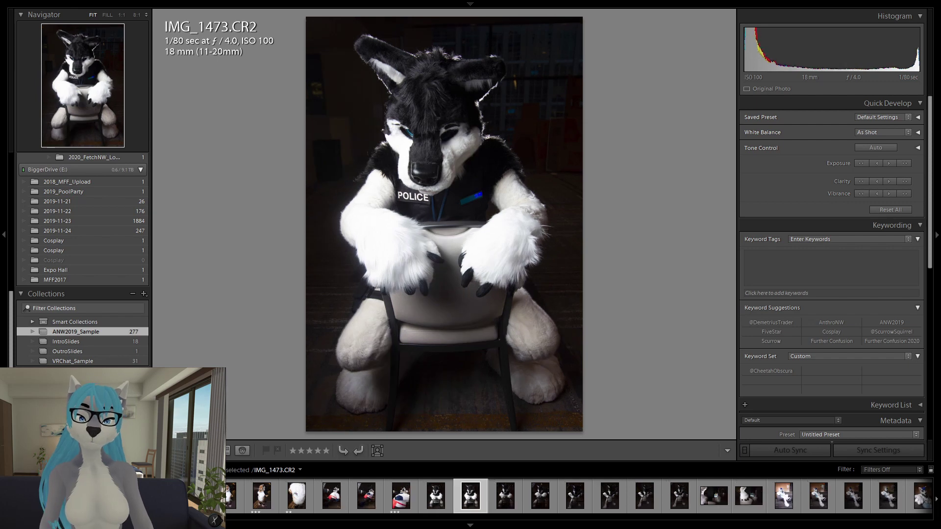
pyautogui.press('Right')
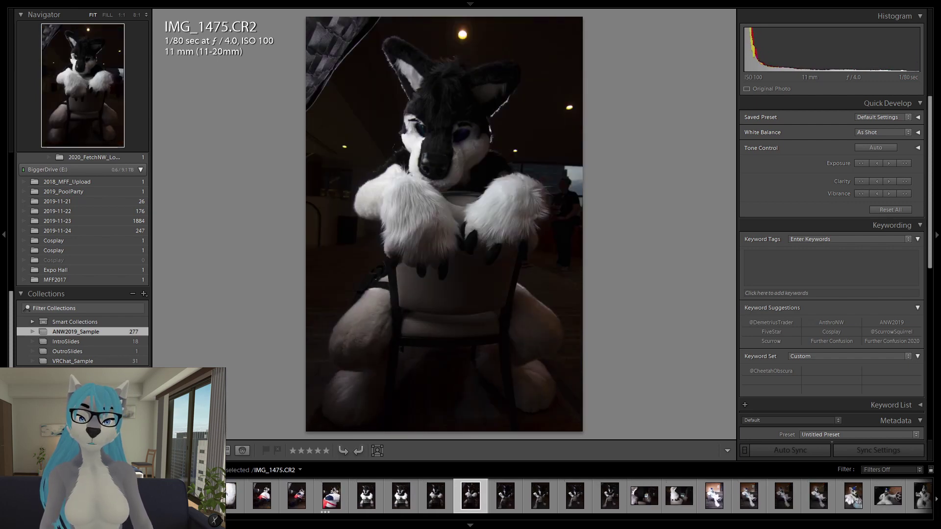
pyautogui.press('Left')
pyautogui.press('Left')
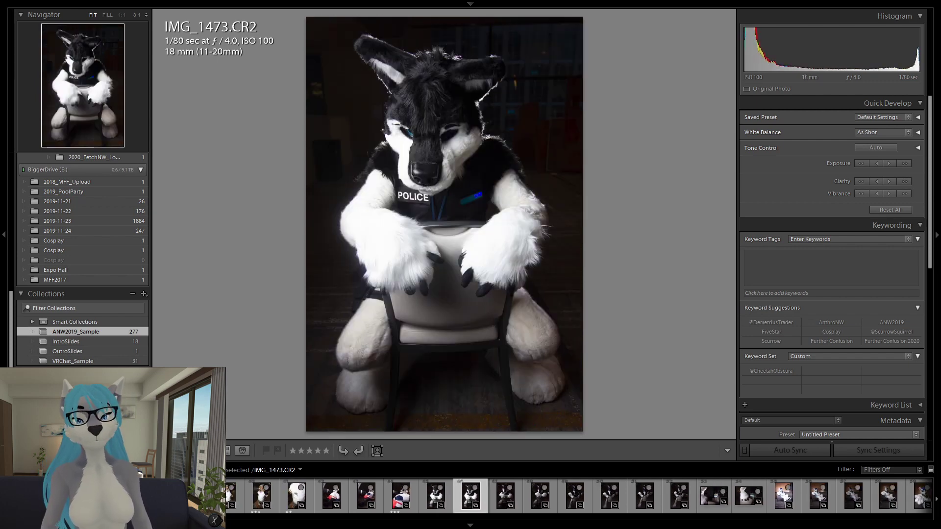
pyautogui.press('4')
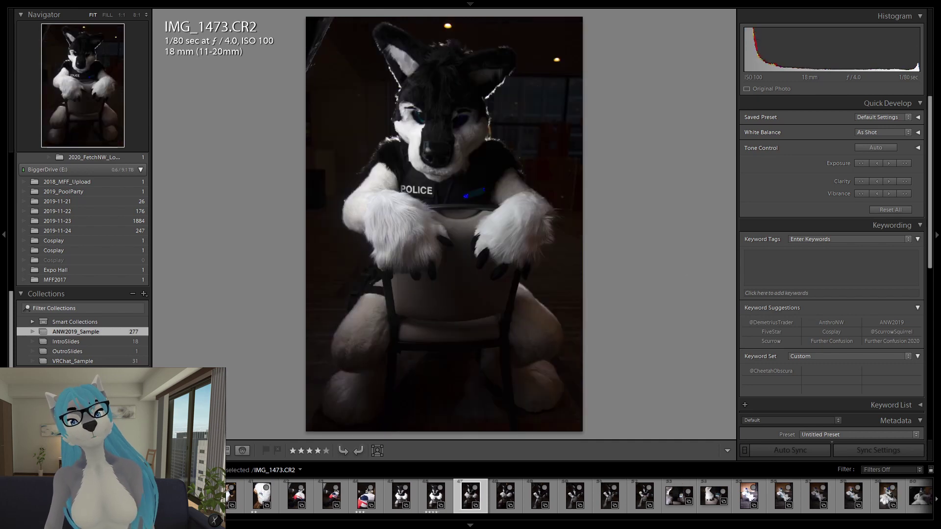
# - Compare IMG_1474 against IMG_1473 and rate it three stars
pyautogui.press('Left')
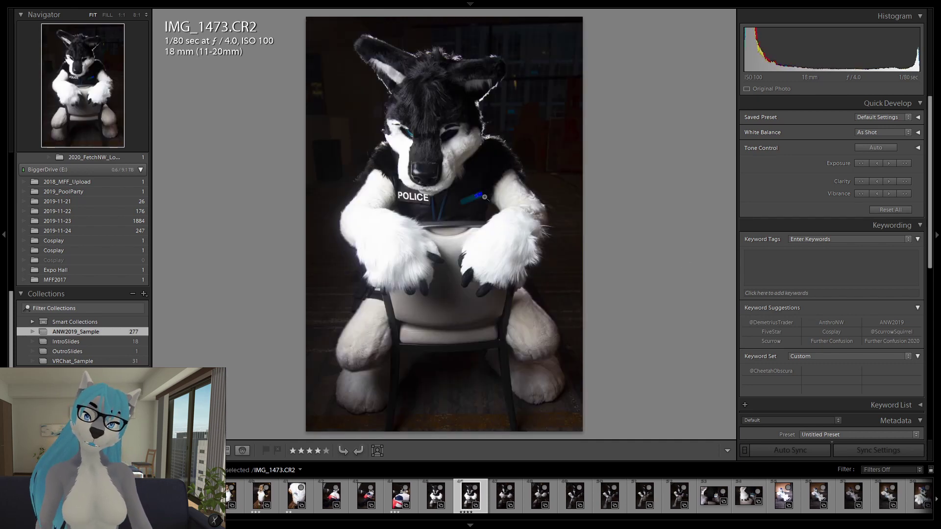
pyautogui.press('Right')
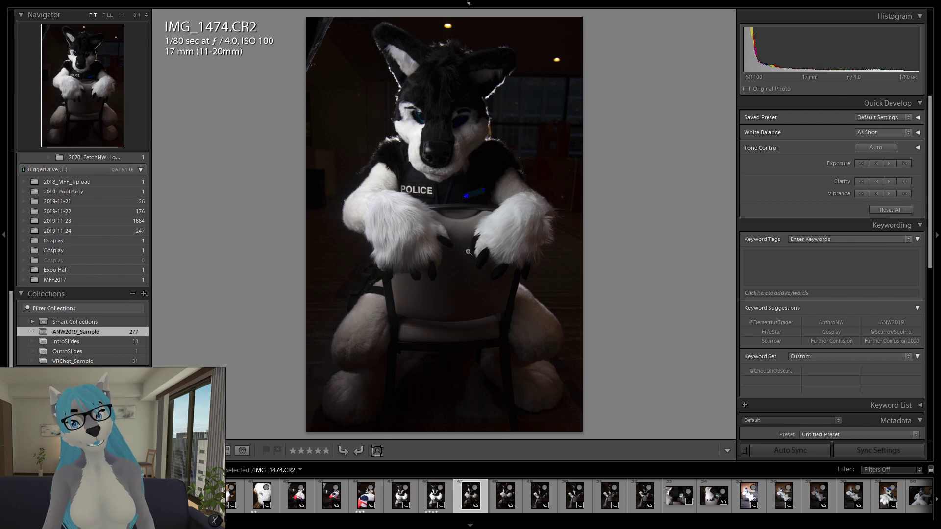
pyautogui.press('Left')
pyautogui.press('Right')
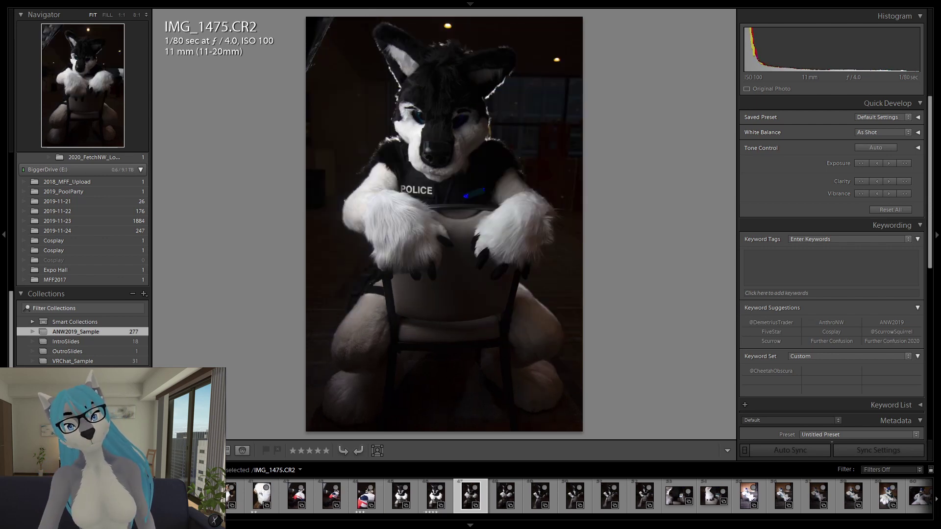
pyautogui.press('3')
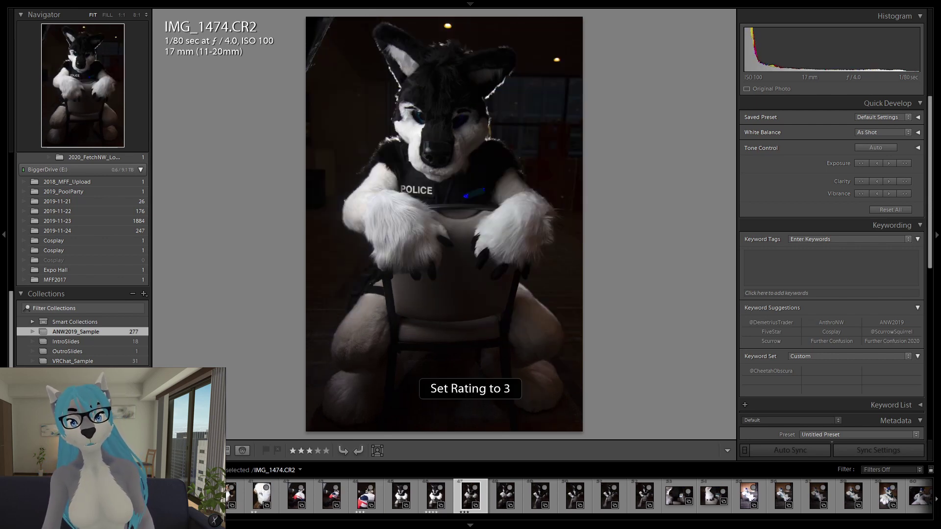
# - Rate IMG_1479 three stars and IMG_1480 two stars, advancing to IMG_1482
pyautogui.press('Right')
pyautogui.press('Right')
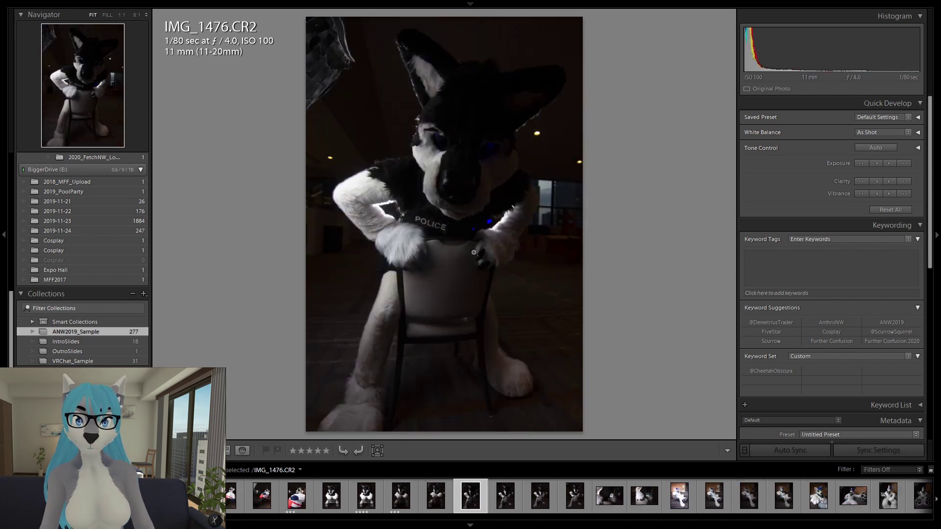
pyautogui.press('Right')
pyautogui.press('Right')
pyautogui.press('Right')
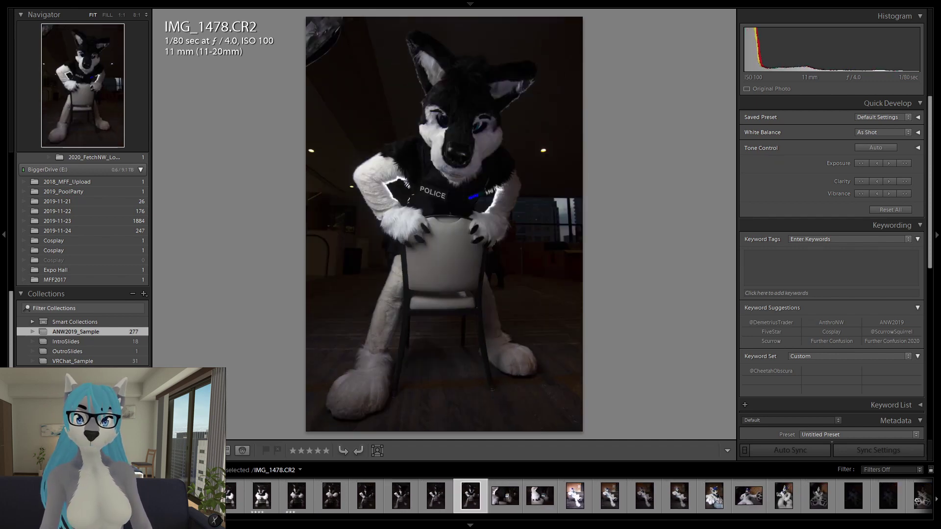
pyautogui.press('Right')
pyautogui.press('Left')
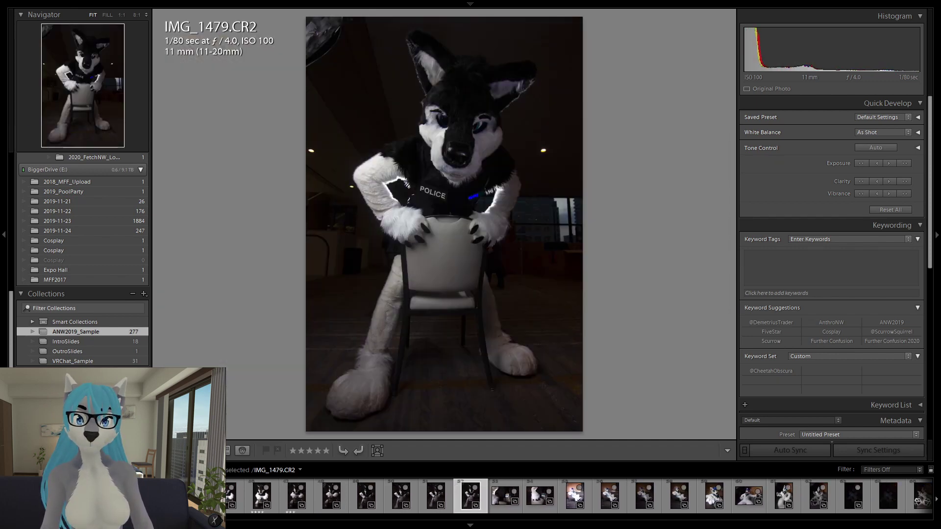
pyautogui.press('Right')
pyautogui.press('3')
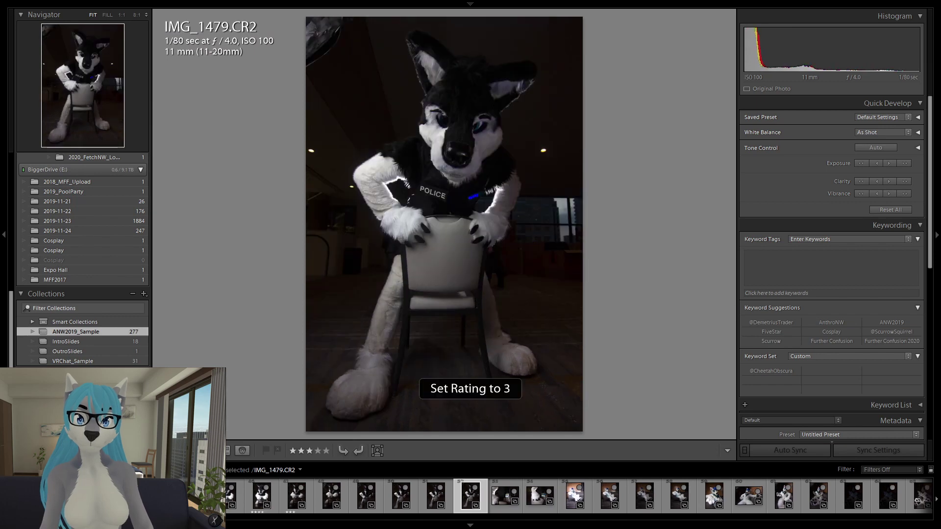
pyautogui.press('Right')
pyautogui.press('2')
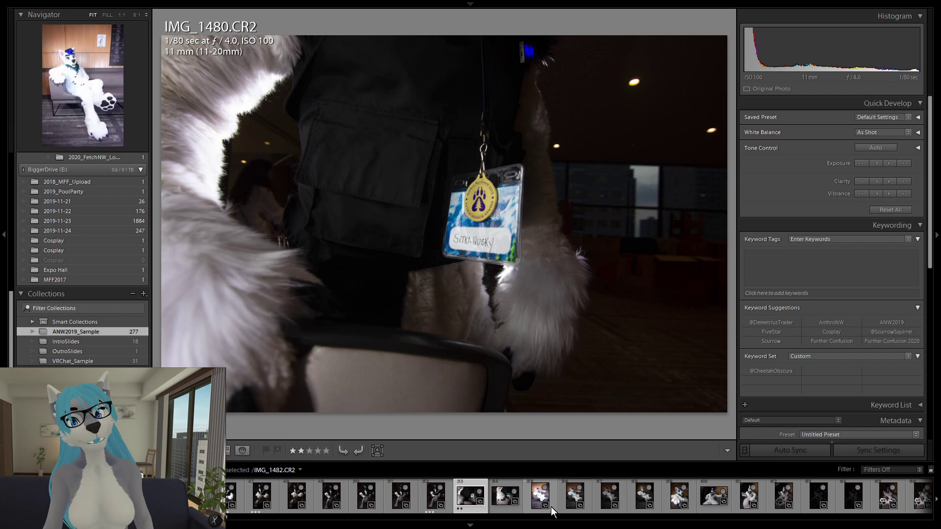
pyautogui.press('Right')
pyautogui.press('Right')
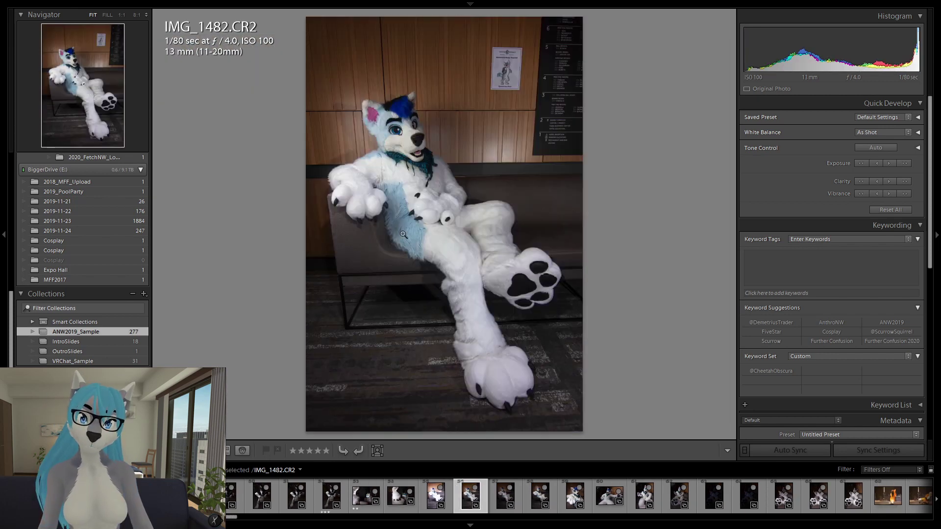
pyautogui.press('Right')
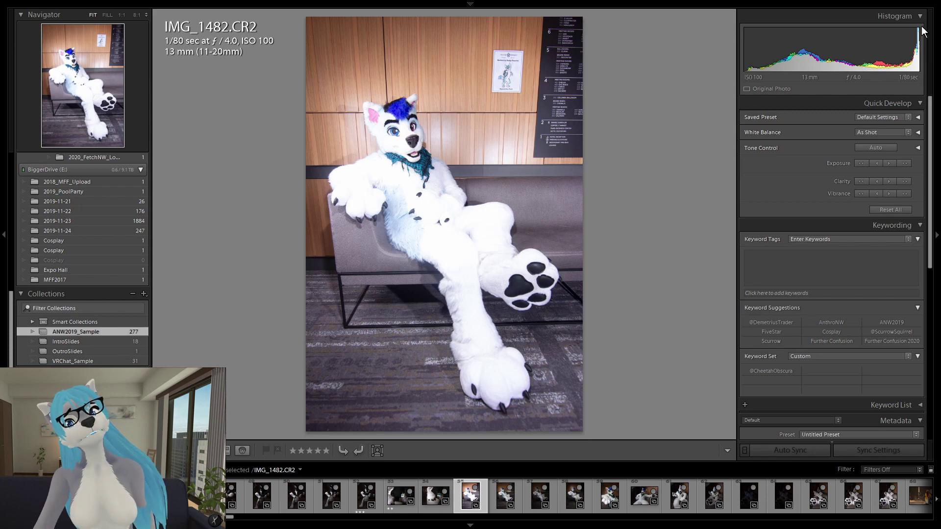
# - Lower IMG_1482's exposure three steps, inspect the fur at 1:1, then raise it two steps
pyautogui.click(860, 162)
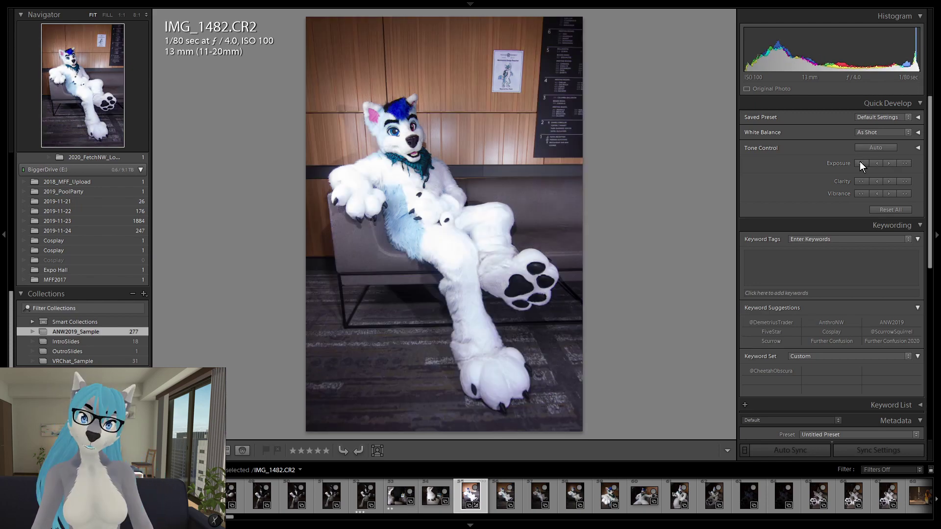
pyautogui.click(860, 163)
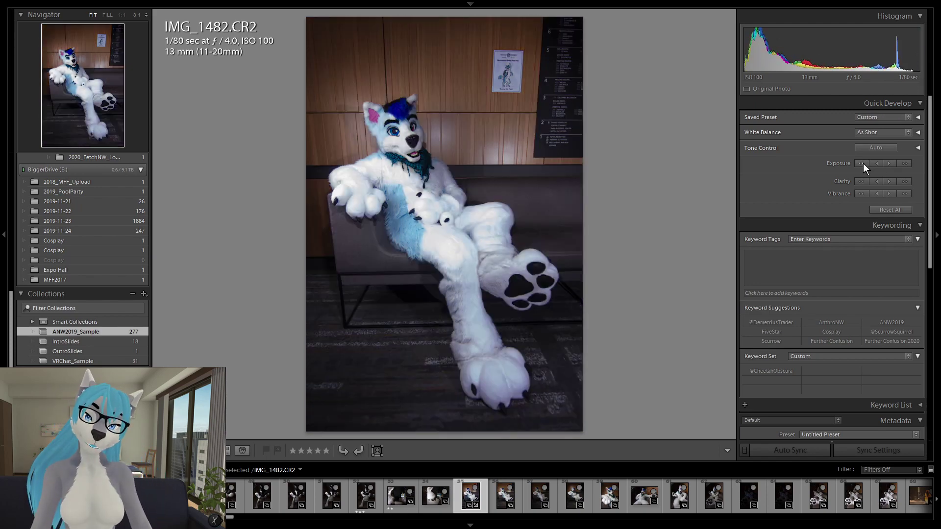
pyautogui.click(380, 176)
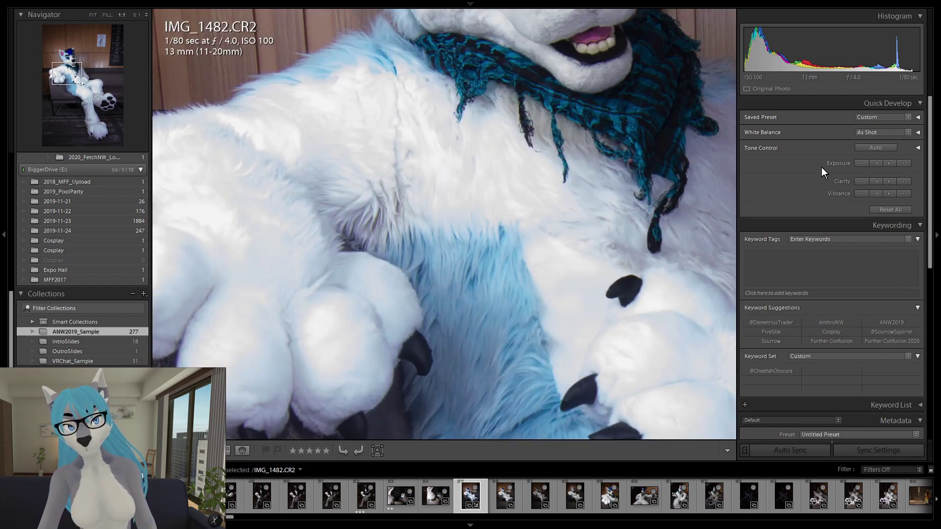
pyautogui.click(859, 163)
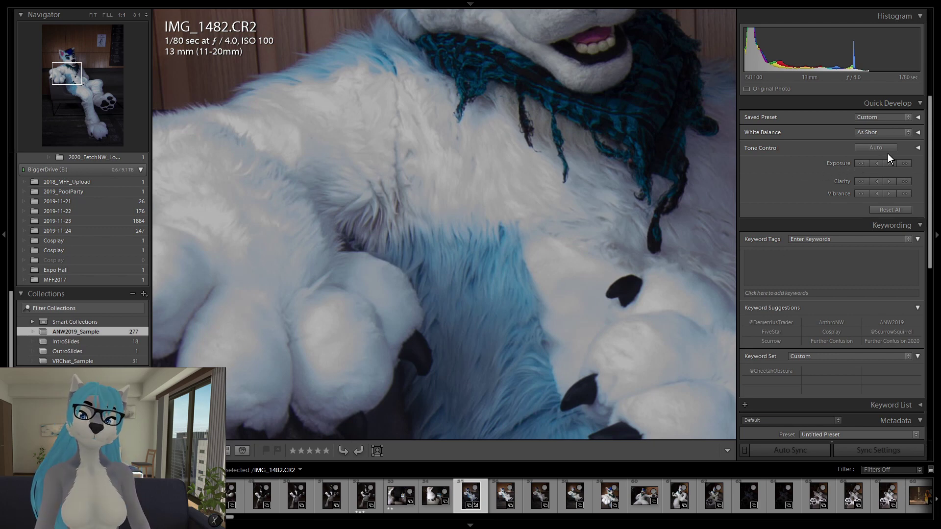
pyautogui.click(904, 163)
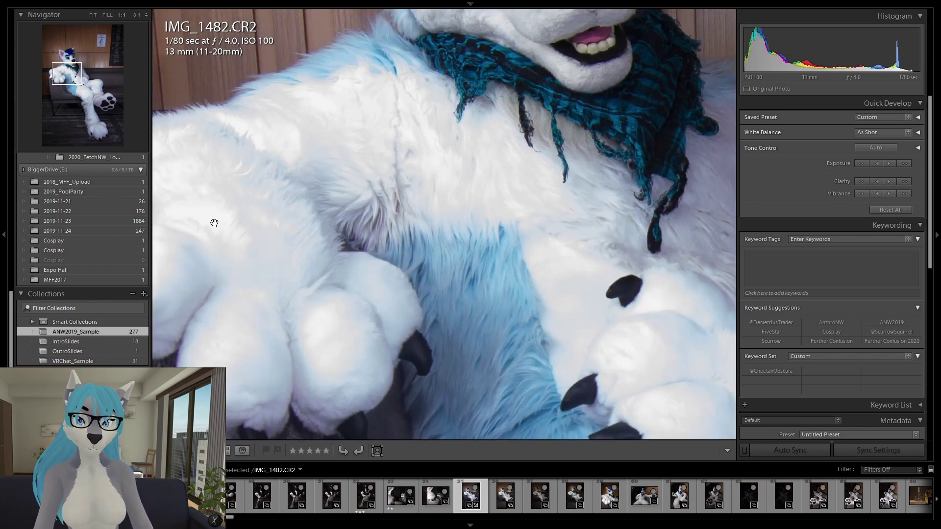
pyautogui.click(905, 163)
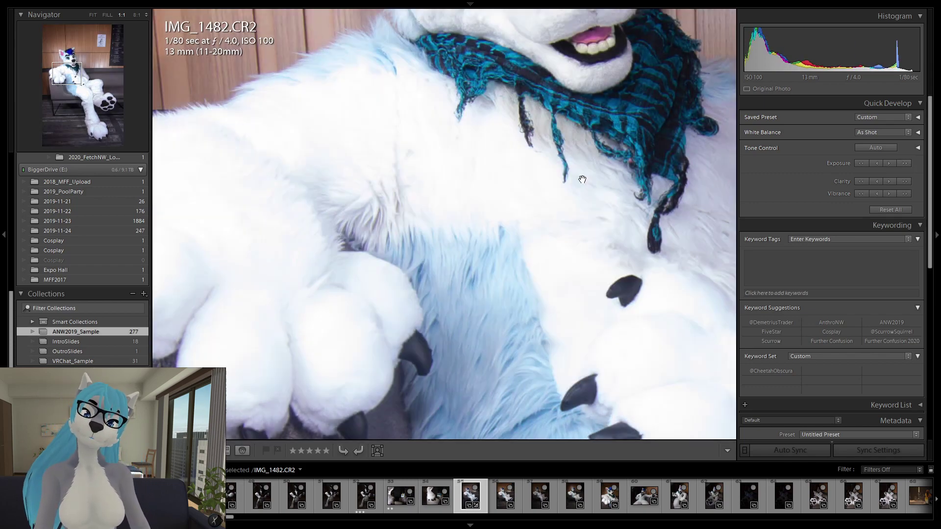
# - Raise IMG_1483's Quick Develop exposure by two steps
pyautogui.click(485, 207)
pyautogui.press('Right')
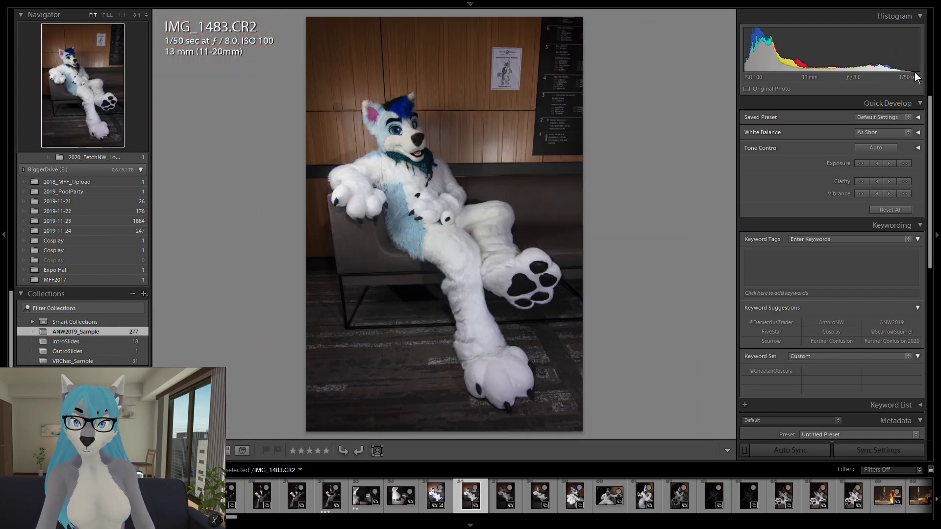
pyautogui.click(889, 163)
pyautogui.click(890, 163)
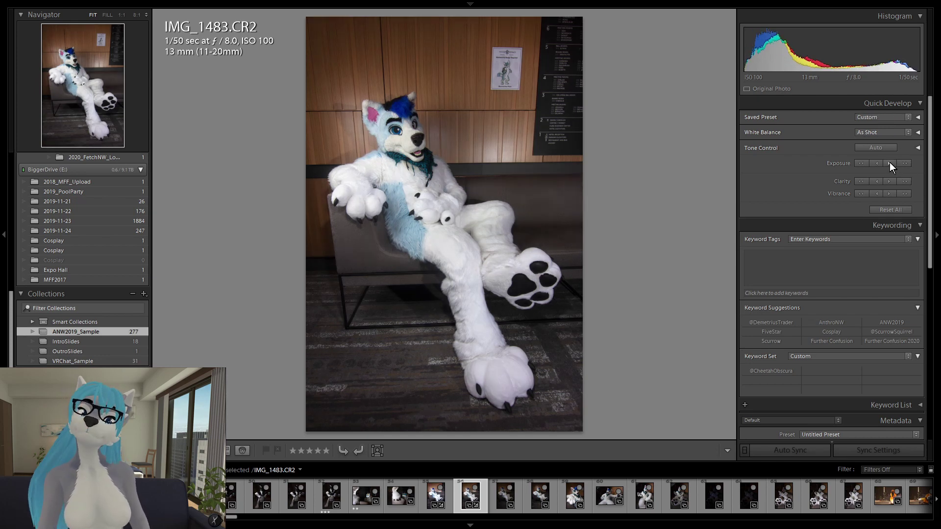
# - Compare IMG_1483's face and scarf at 1:1 against neighbouring photos, then return to the fitted view
pyautogui.press('Left')
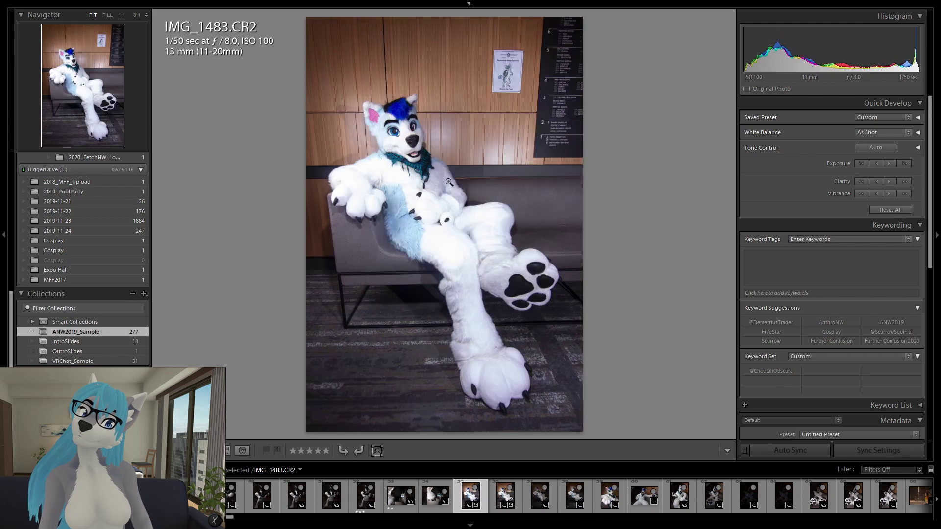
pyautogui.press('Right')
pyautogui.click(466, 217)
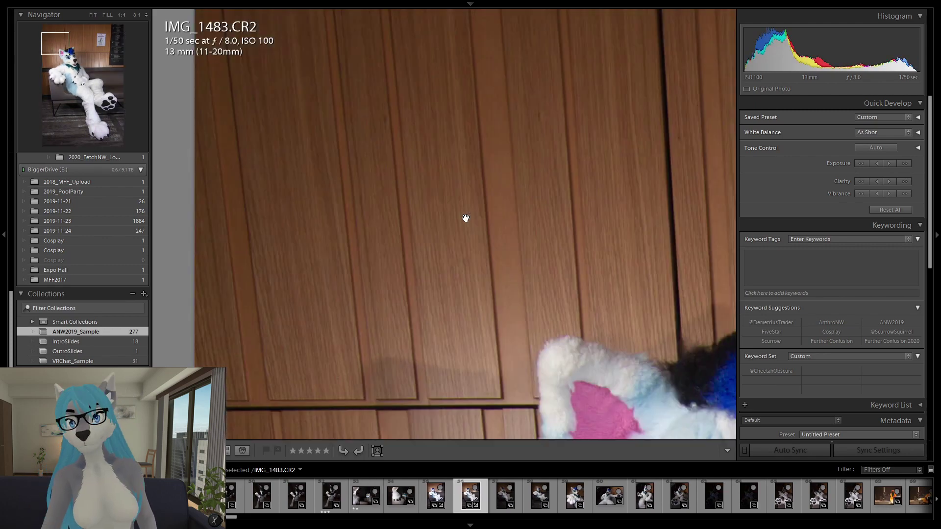
pyautogui.moveTo(646, 400); pyautogui.dragTo(322, 139)
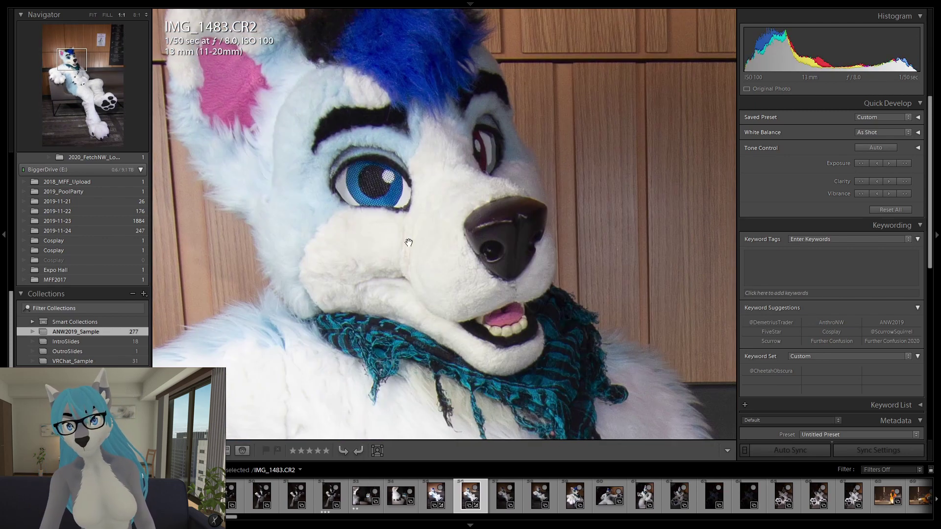
pyautogui.press('Left')
pyautogui.press('Right')
pyautogui.press('Right')
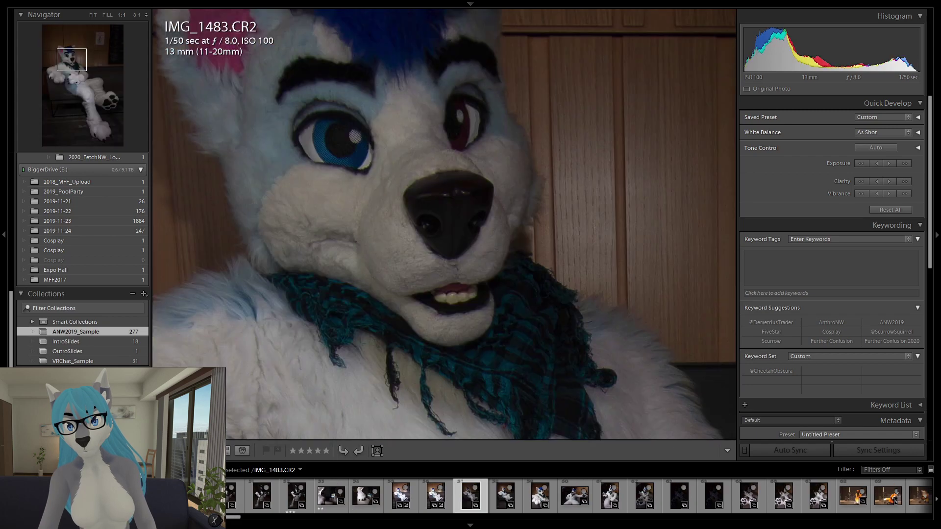
pyautogui.press('Right')
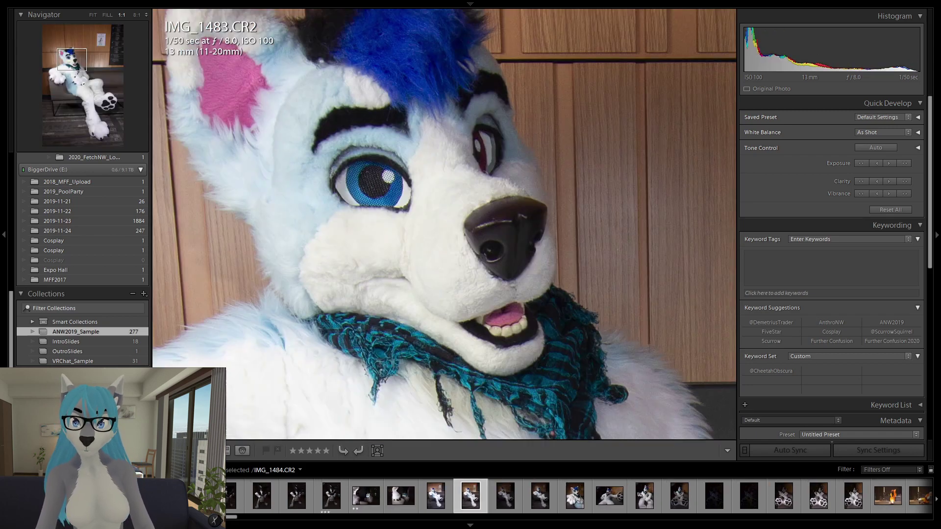
pyautogui.press('Left')
pyautogui.moveTo(509, 88); pyautogui.dragTo(478, 227)
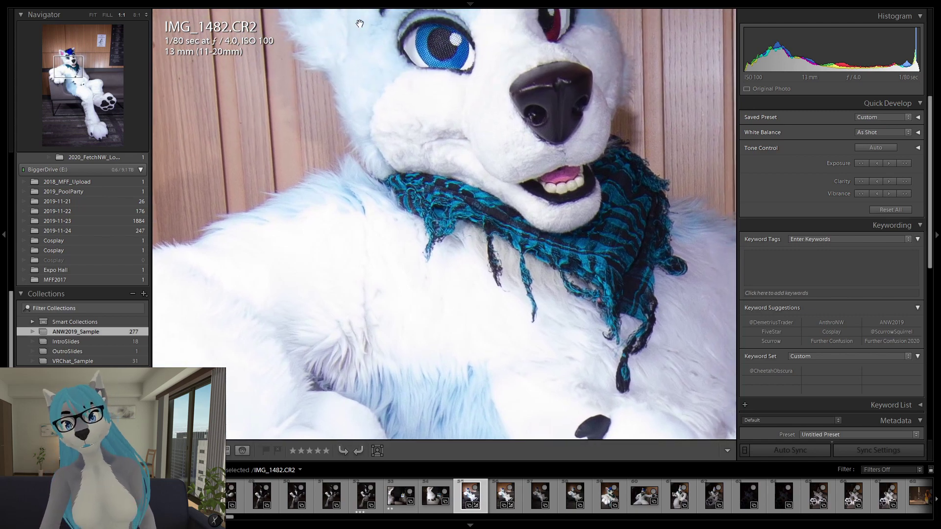
pyautogui.press('Right')
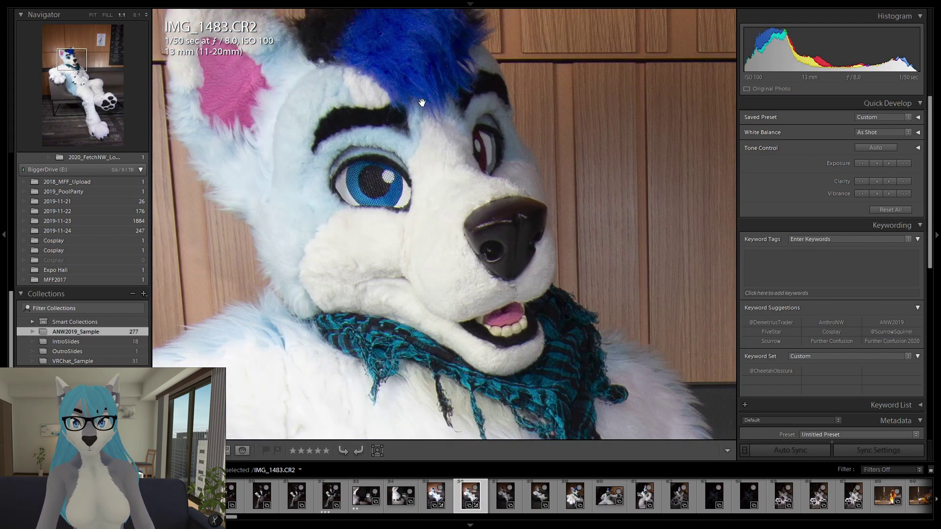
pyautogui.click(413, 262)
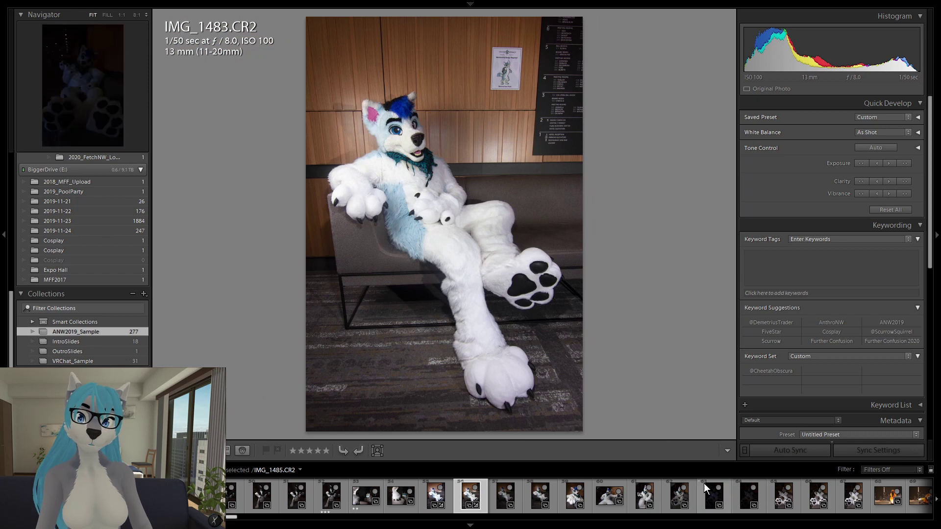
pyautogui.scroll(-10, 569, 490)
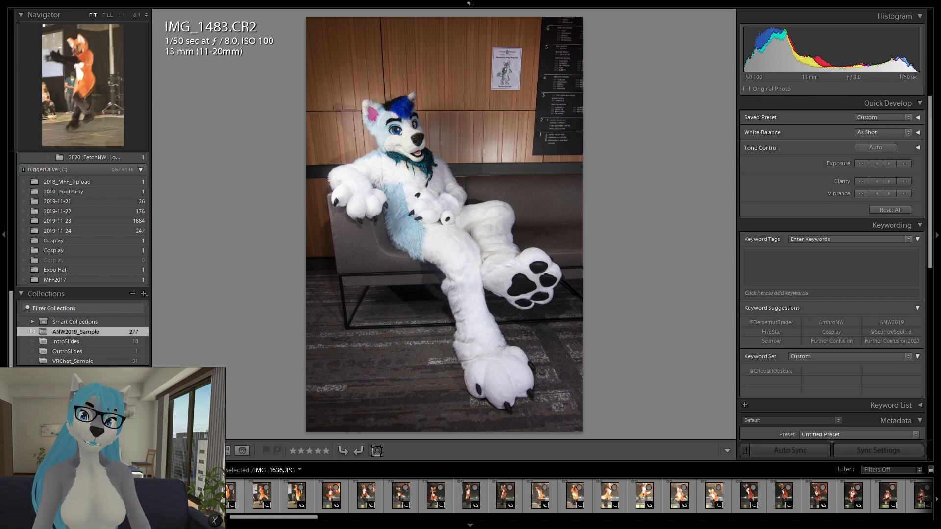
# - Browse the ANW2019_Sample filmstrip to IMG_1645 and rate it three stars
pyautogui.click(231, 494)
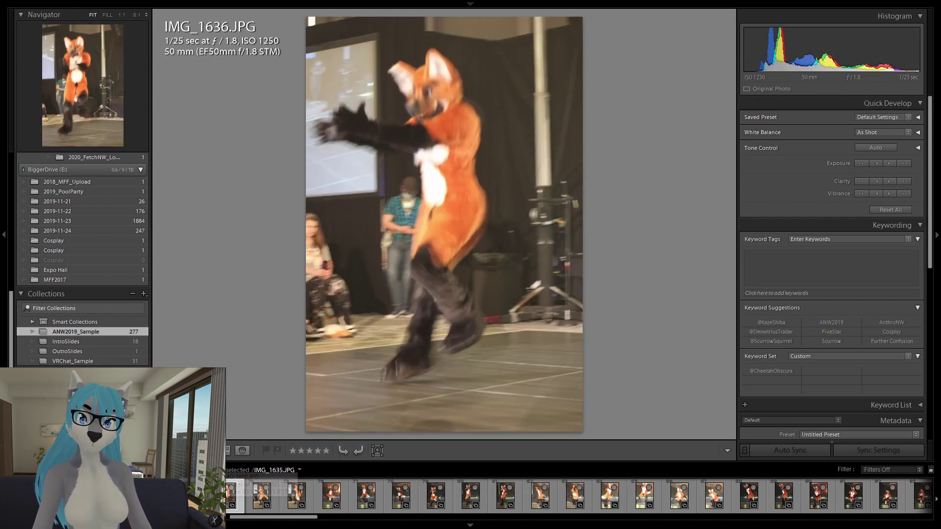
pyautogui.press('Left')
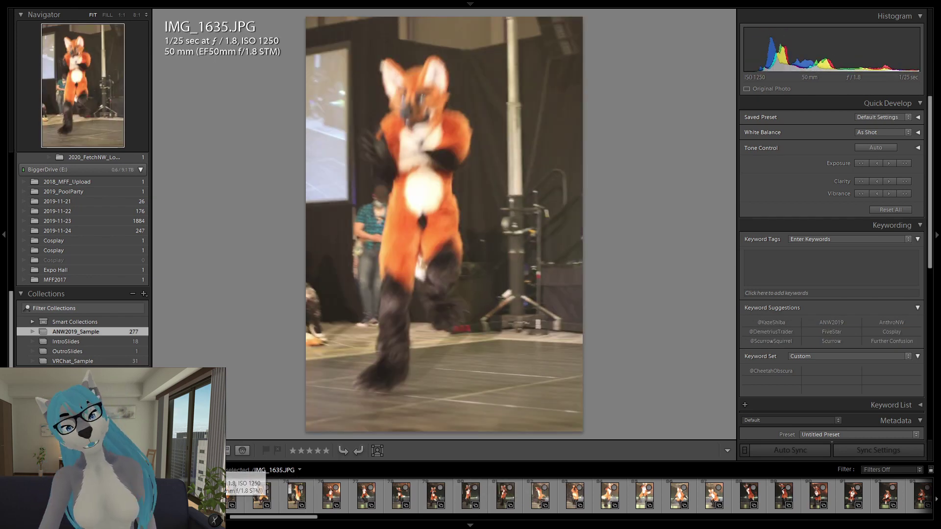
pyautogui.click(464, 496)
pyautogui.press('Right')
pyautogui.press('Right')
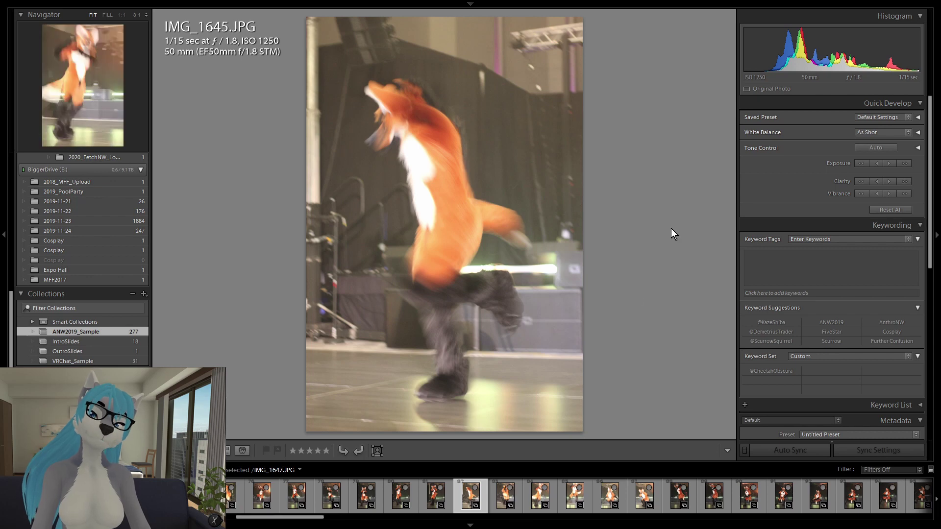
pyautogui.press('3')
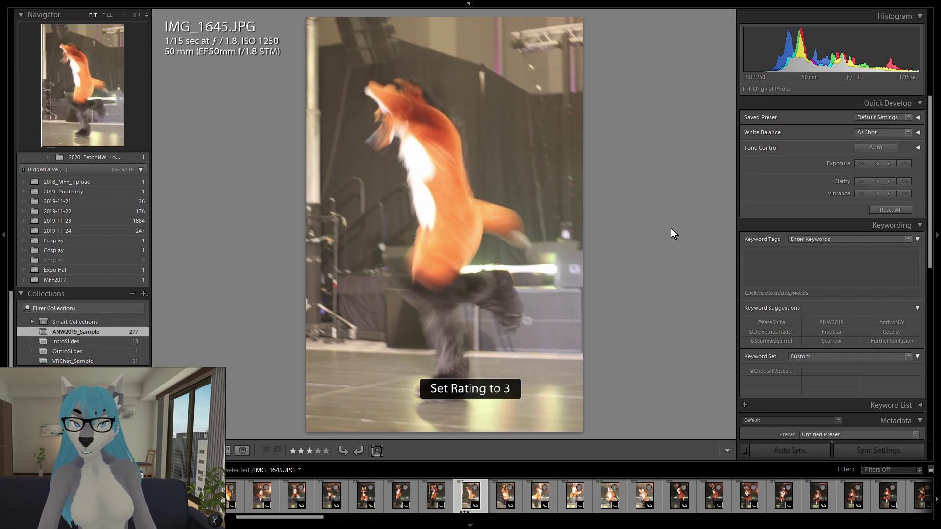
# - Advance to IMG_1649, rate it three stars, and move on to IMG_1650
pyautogui.press('Right')
pyautogui.press('Right')
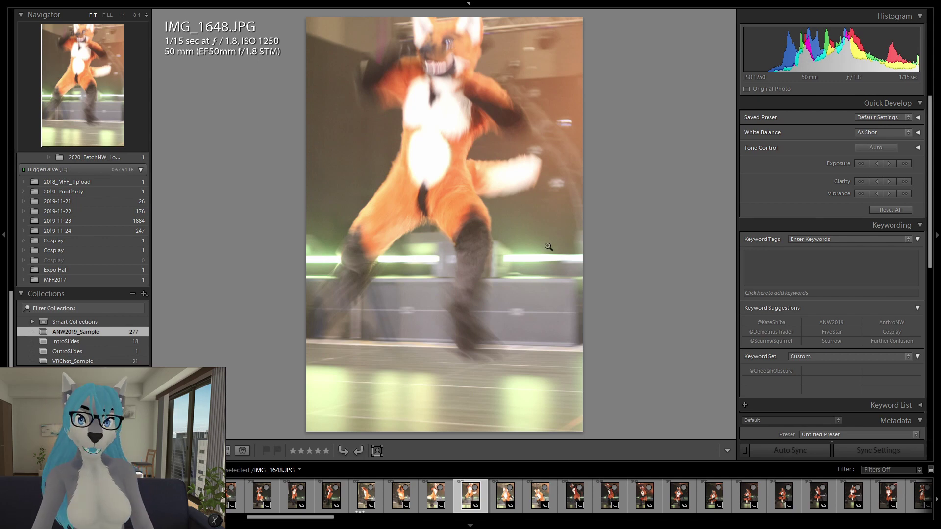
pyautogui.press('Right')
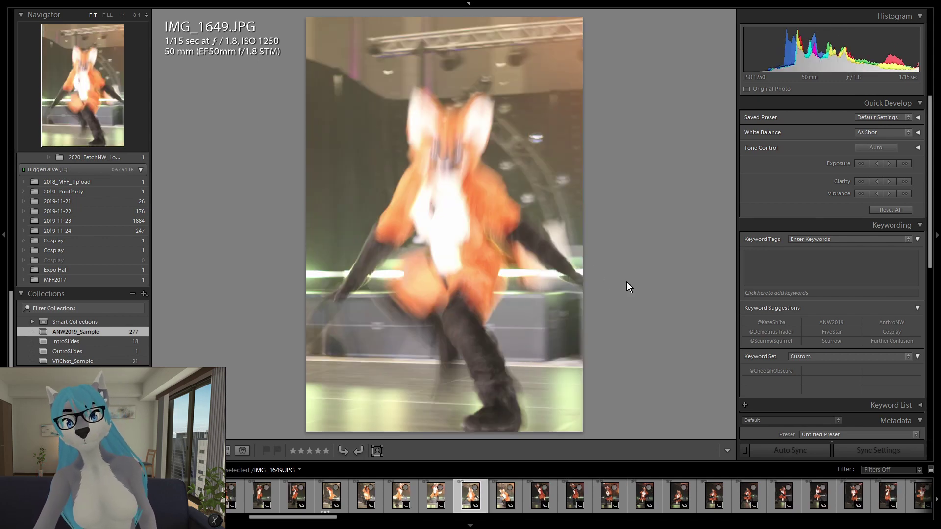
pyautogui.press('3')
pyautogui.press('Right')
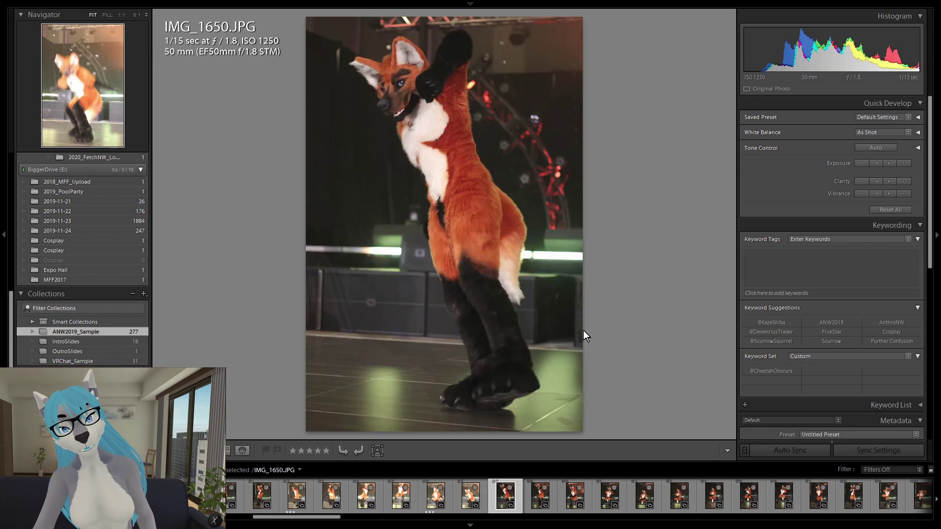
# - Check IMG_1651's focus at 1:1, then rate IMG_1652 three stars
pyautogui.press('Right')
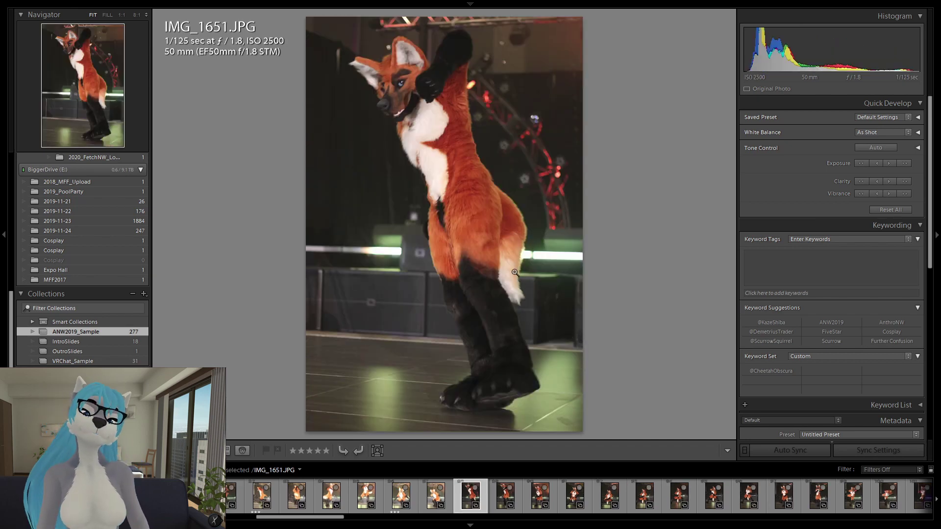
pyautogui.click(395, 91)
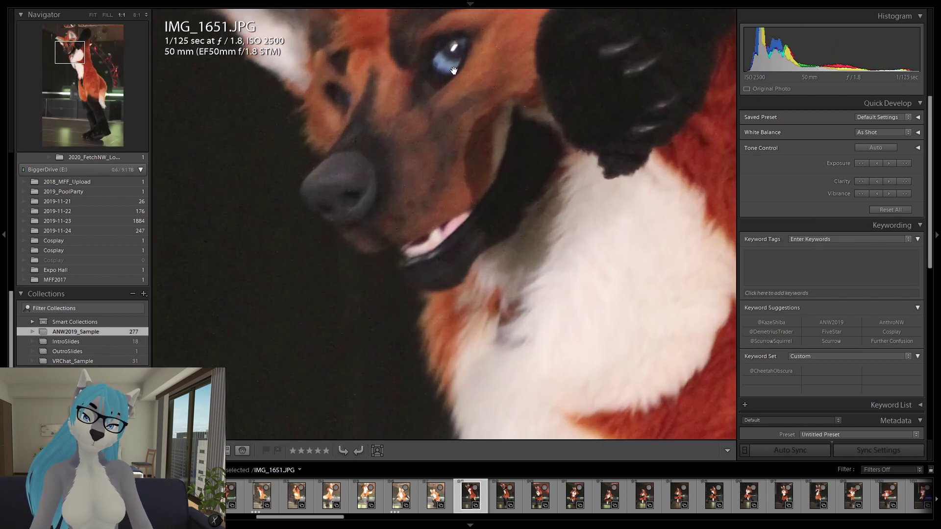
pyautogui.click(452, 59)
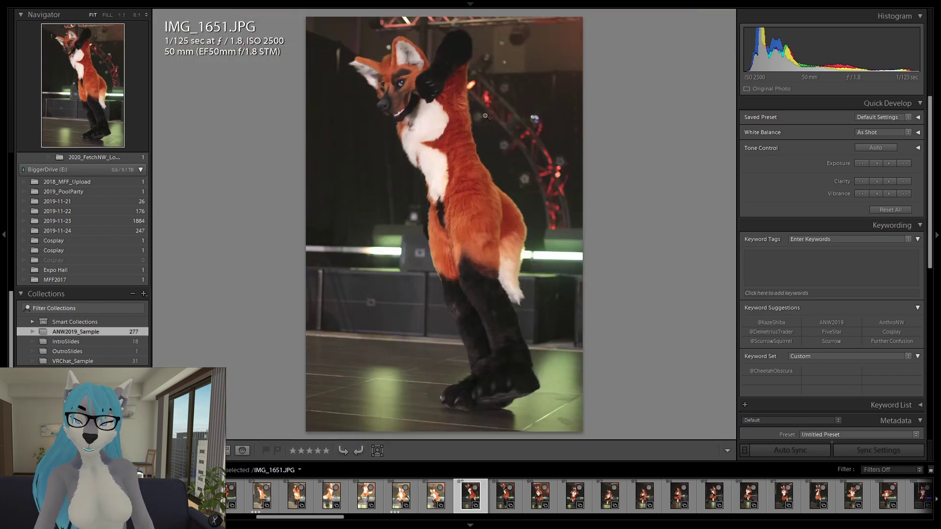
pyautogui.press('Right')
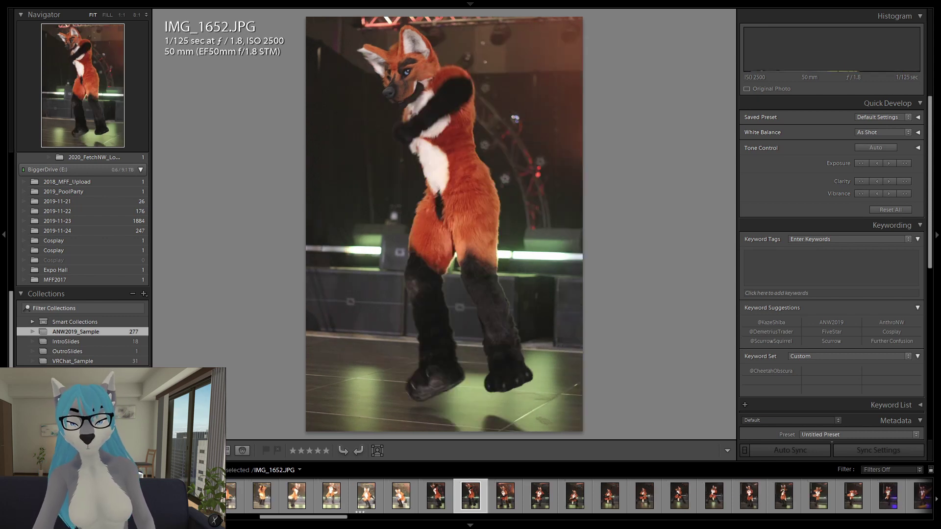
pyautogui.press('3')
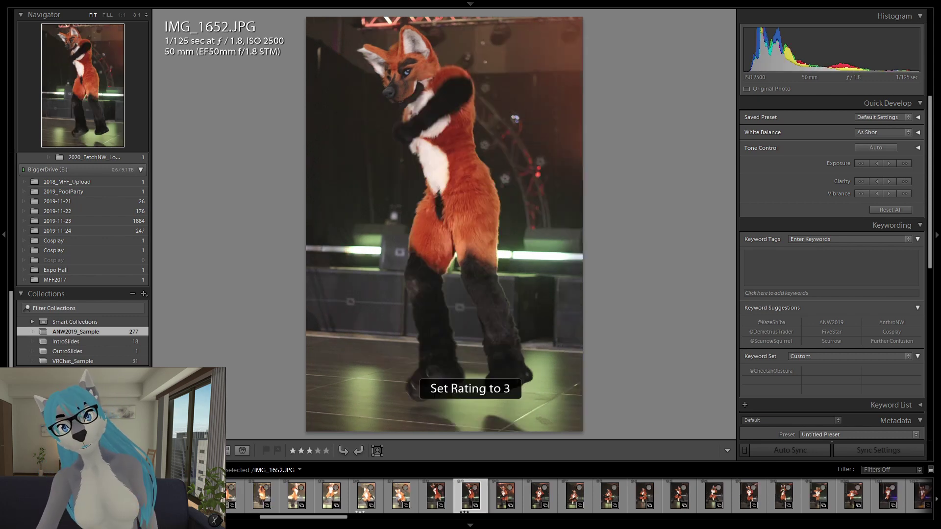
pyautogui.press('Right')
# - Inspect the fox's head and eye at 1:1 on IMG_1652 and IMG_1654
pyautogui.press('Left')
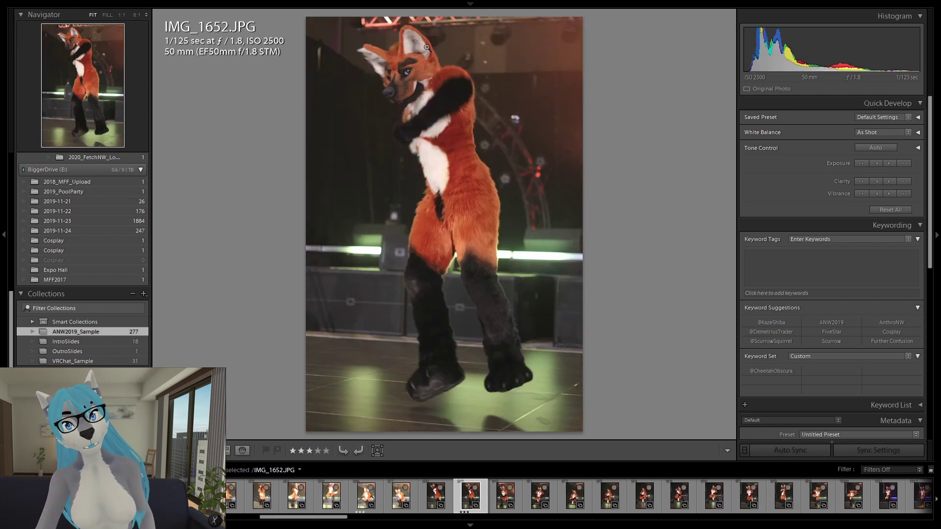
pyautogui.click(384, 88)
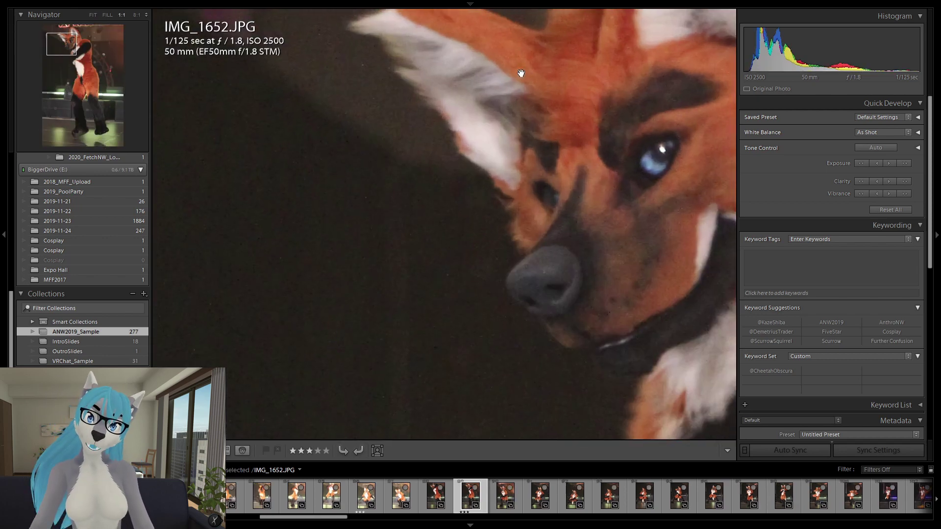
pyautogui.moveTo(526, 61); pyautogui.dragTo(430, 238)
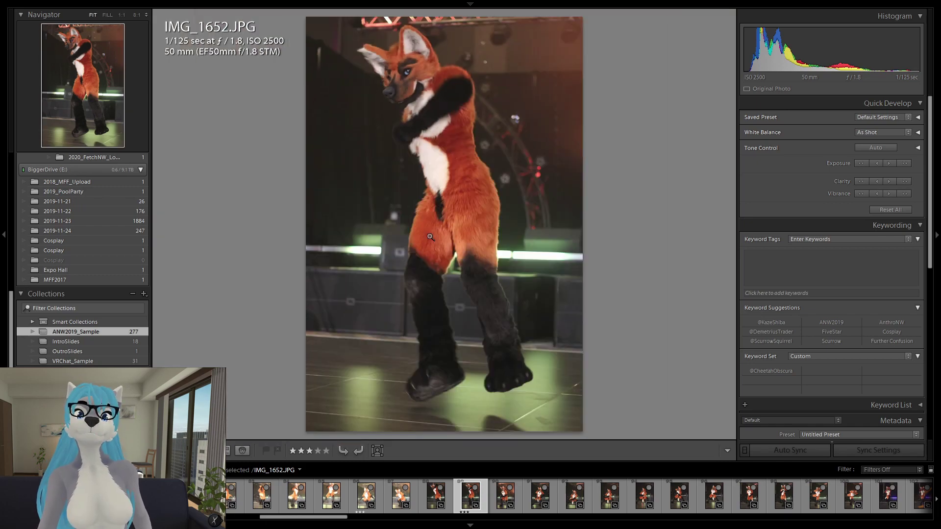
pyautogui.press('Right')
pyautogui.press('Right')
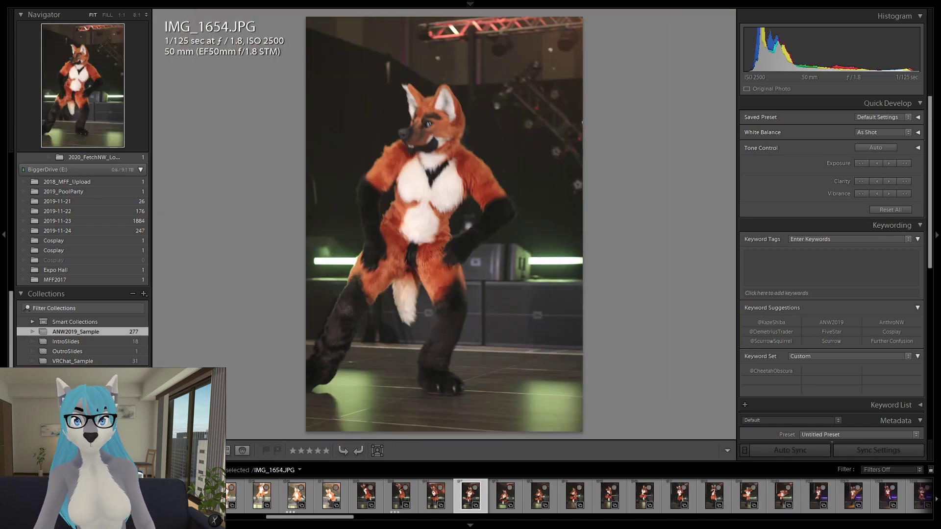
pyautogui.moveTo(423, 129); pyautogui.dragTo(467, 131)
pyautogui.click(413, 129)
# - Advance to IMG_1664, rate it three stars, raise its exposure, and check the face at 1:1
pyautogui.press('Right')
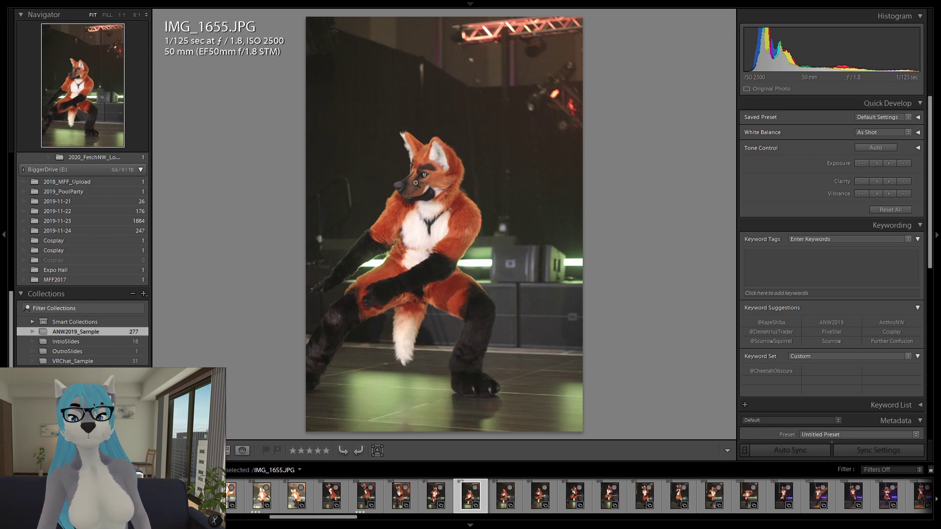
pyautogui.press('Right')
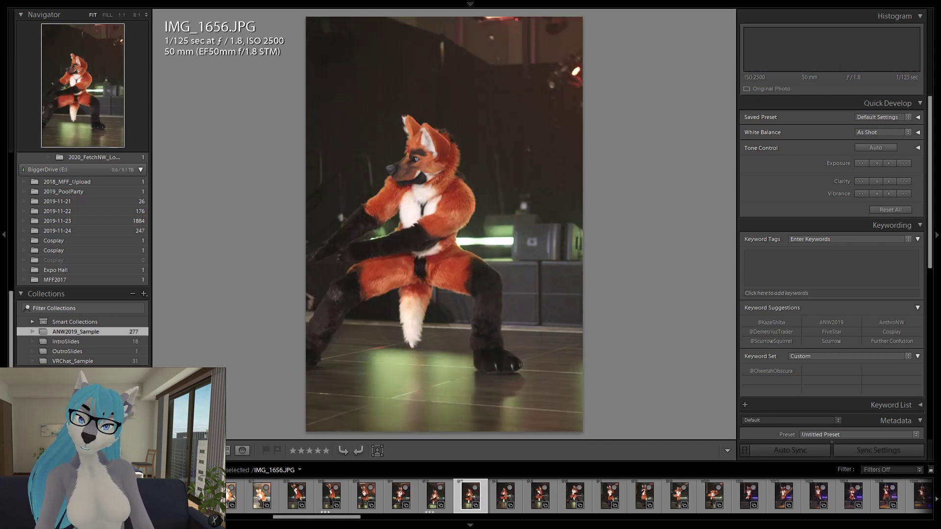
pyautogui.press('Right')
pyautogui.press('Right')
pyautogui.press('Right')
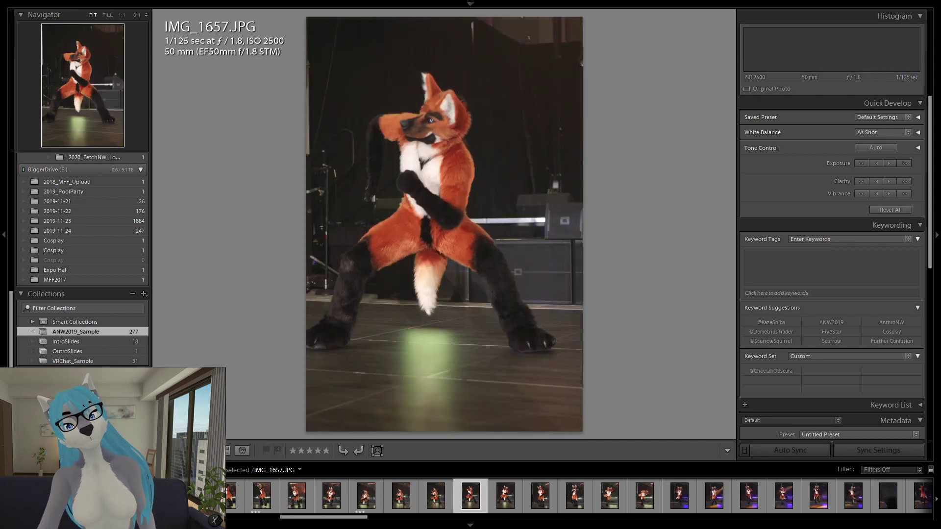
pyautogui.press('Right')
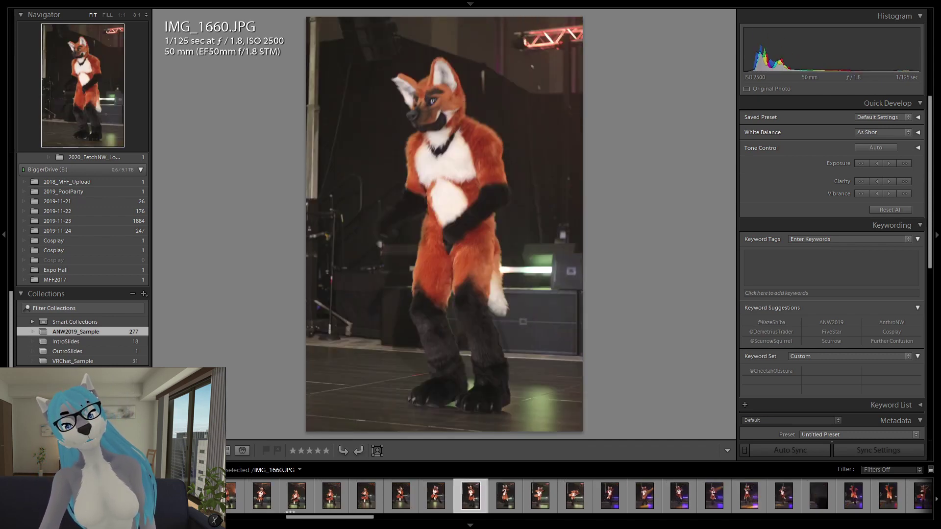
pyautogui.press('Right')
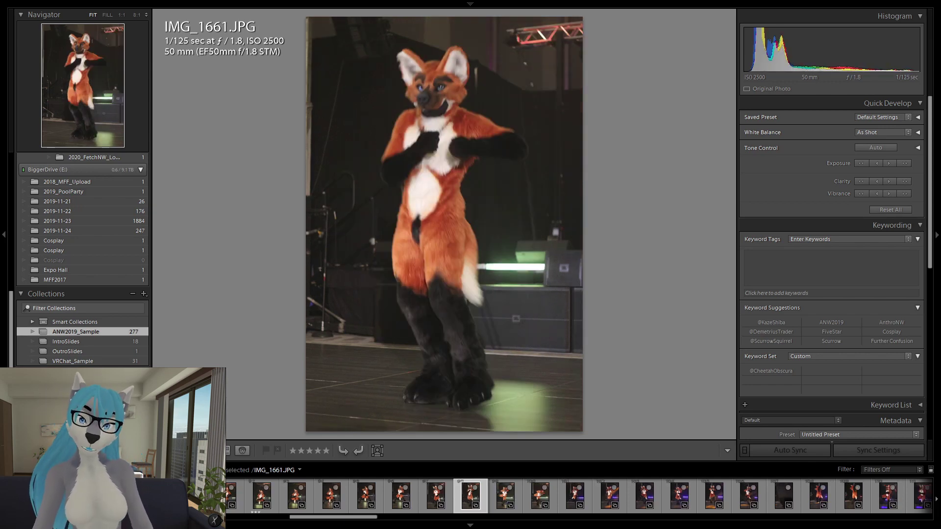
pyautogui.press('Right')
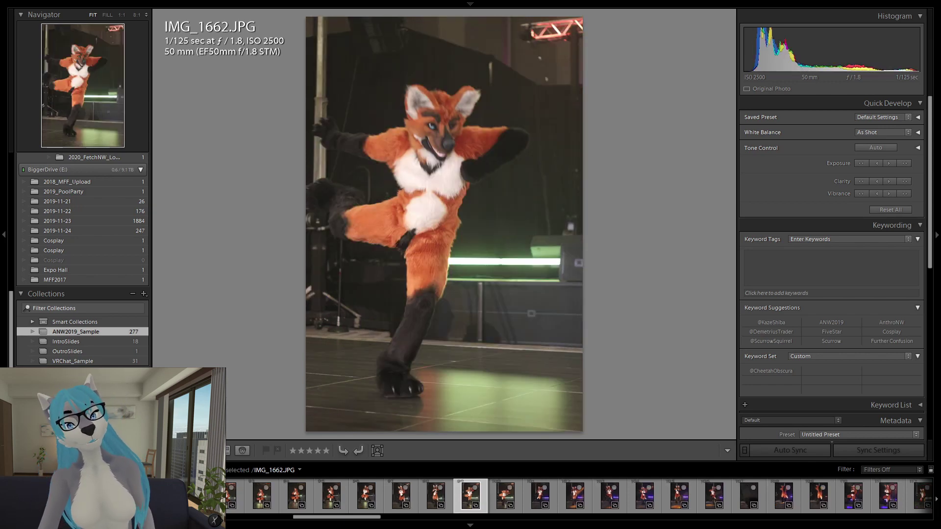
pyautogui.press('Right')
pyautogui.press('Right')
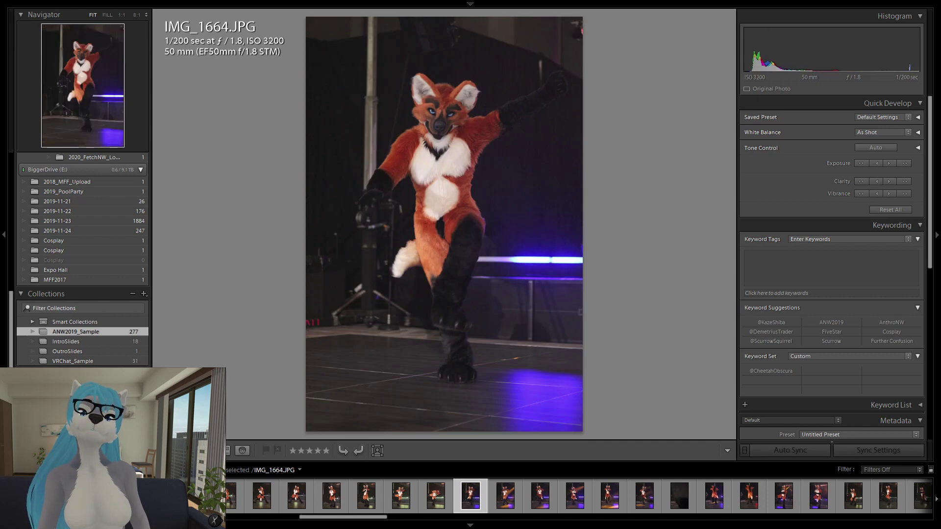
pyautogui.press('3')
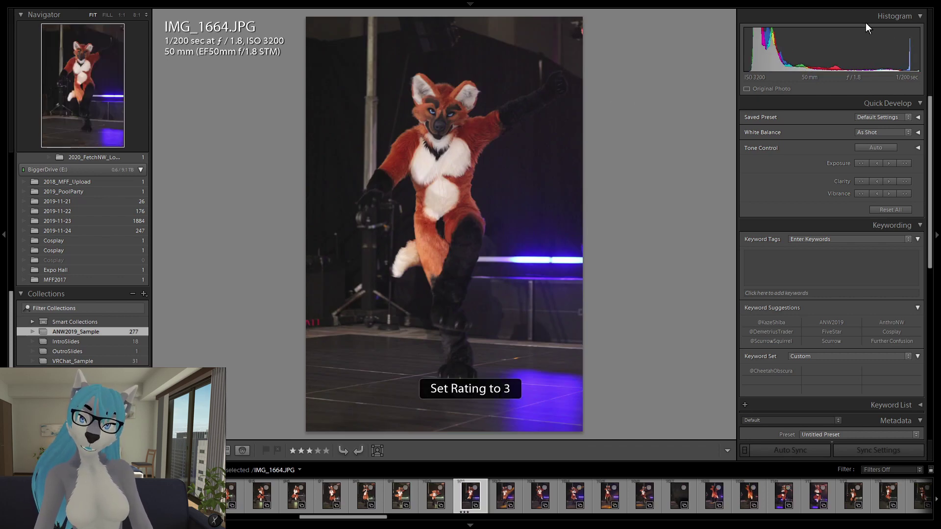
pyautogui.click(904, 165)
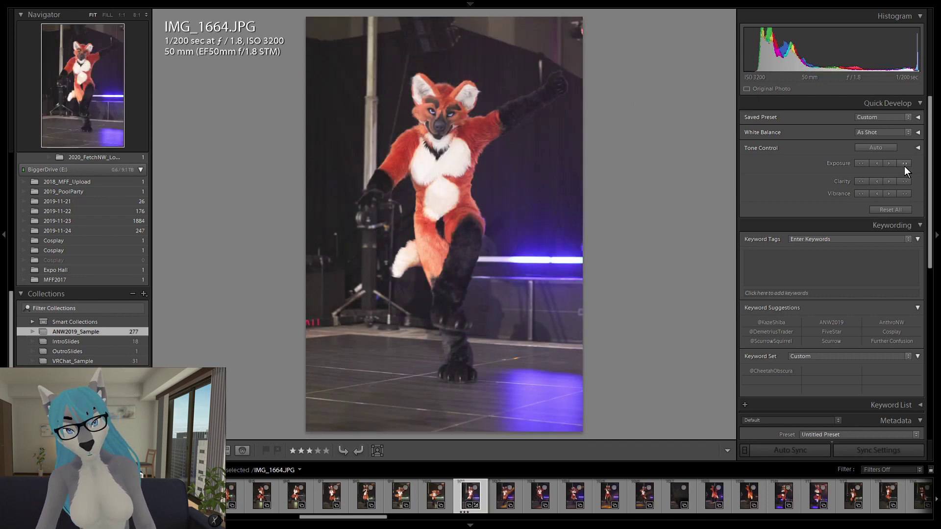
pyautogui.click(482, 106)
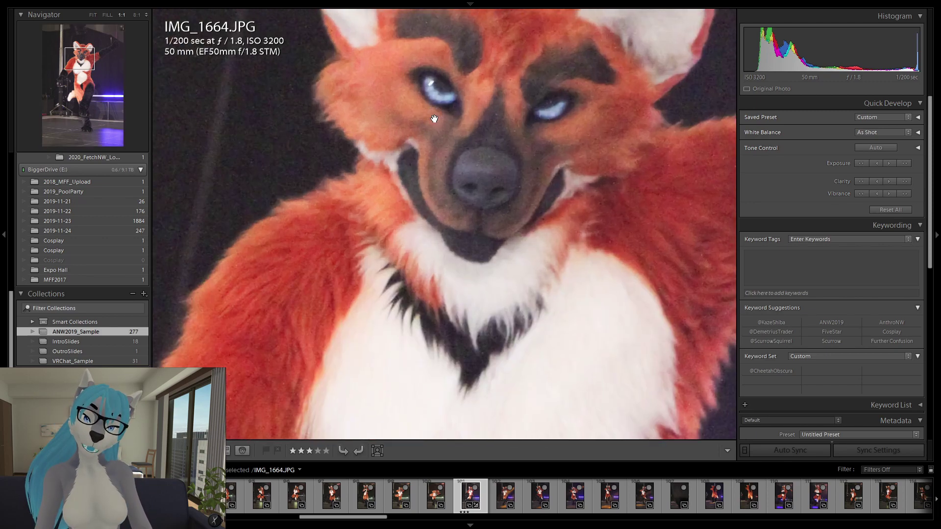
pyautogui.click(484, 107)
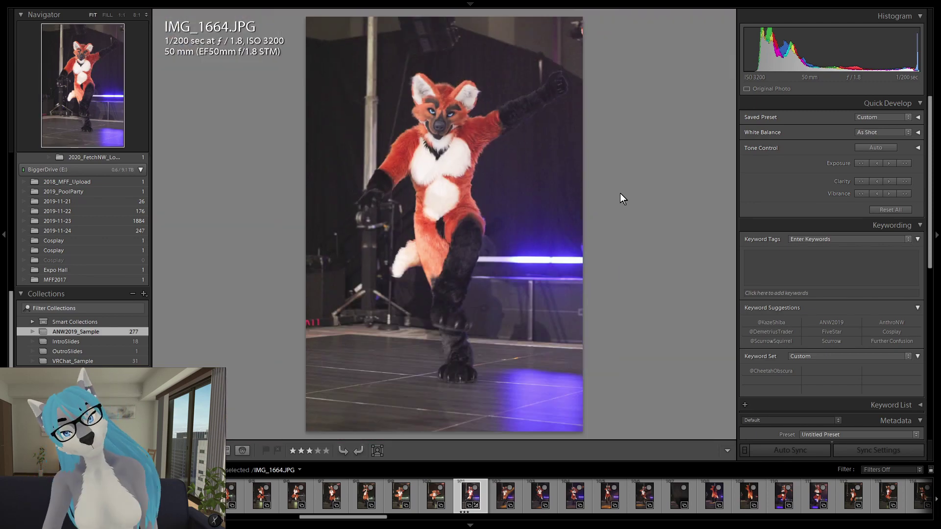
# - Rate IMG_1666 three stars and continue through the photos to IMG_1668
pyautogui.press('Right')
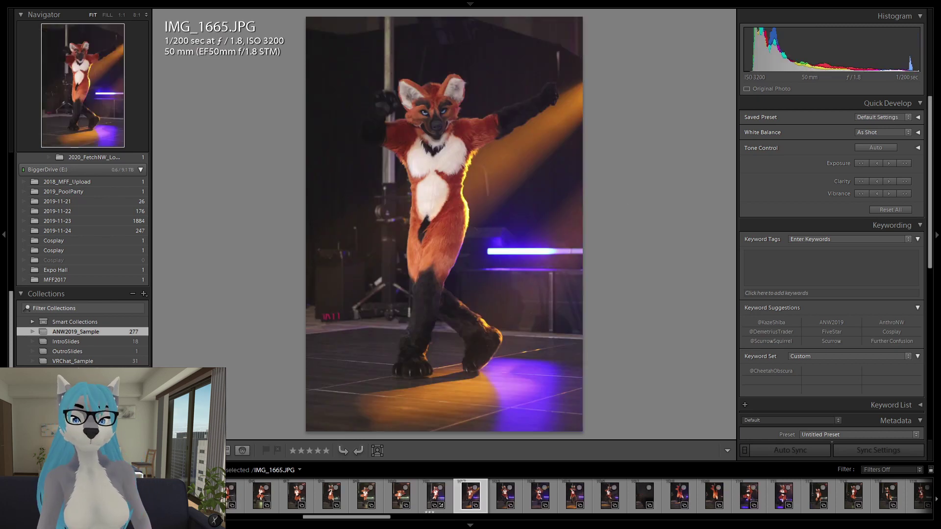
pyautogui.press('Right')
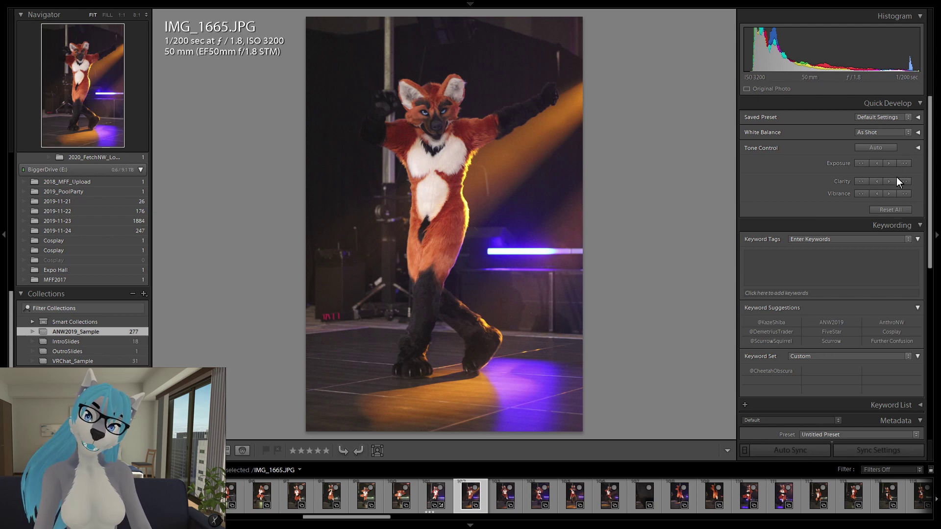
pyautogui.press('3')
pyautogui.press('Right')
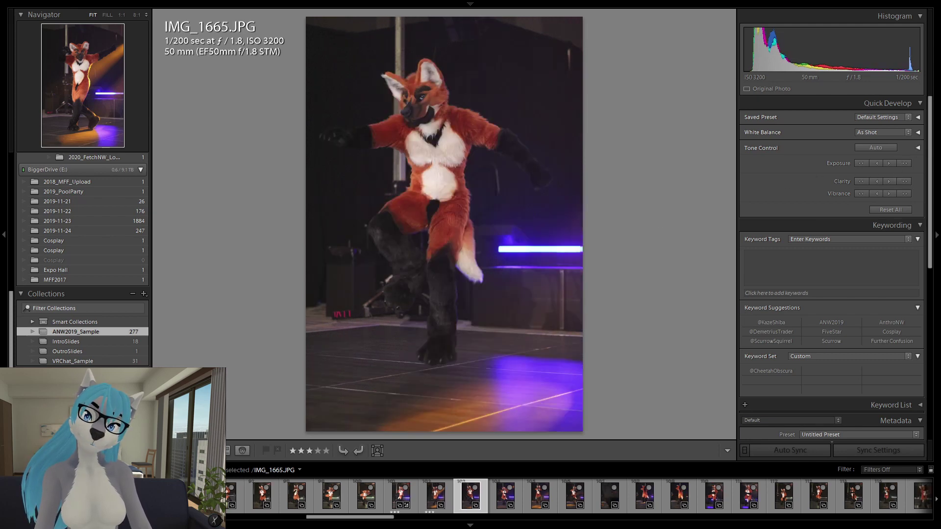
pyautogui.press('Right')
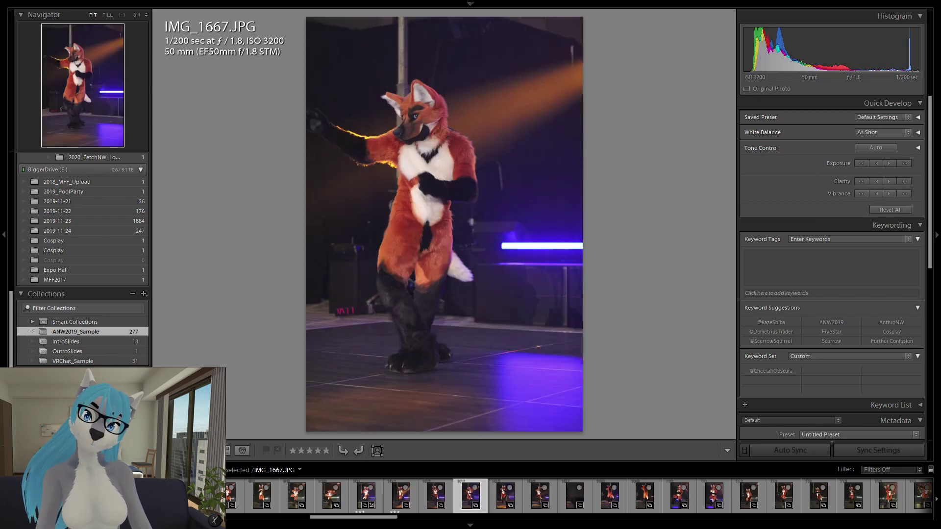
pyautogui.press('Right')
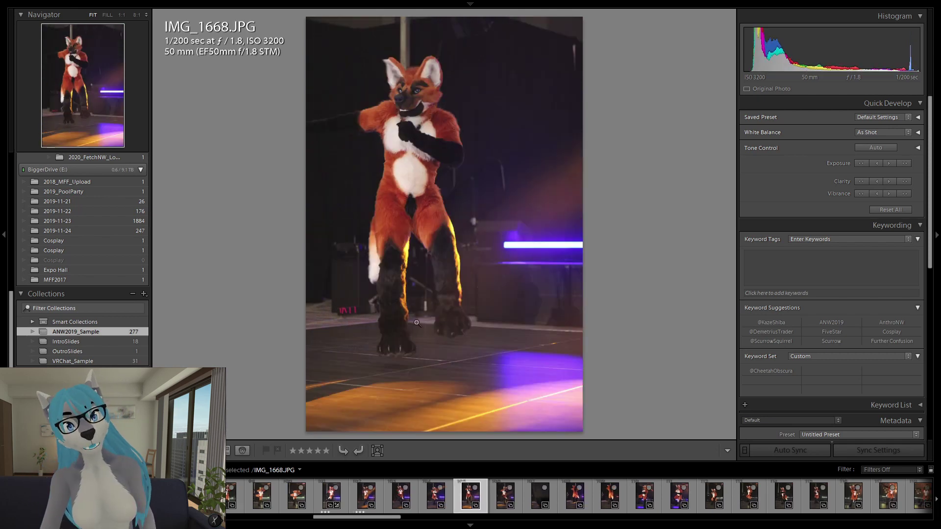
# - Check IMG_1668's paw at 1:1, rate IMG_1669 three stars, and compare the two
pyautogui.click(395, 371)
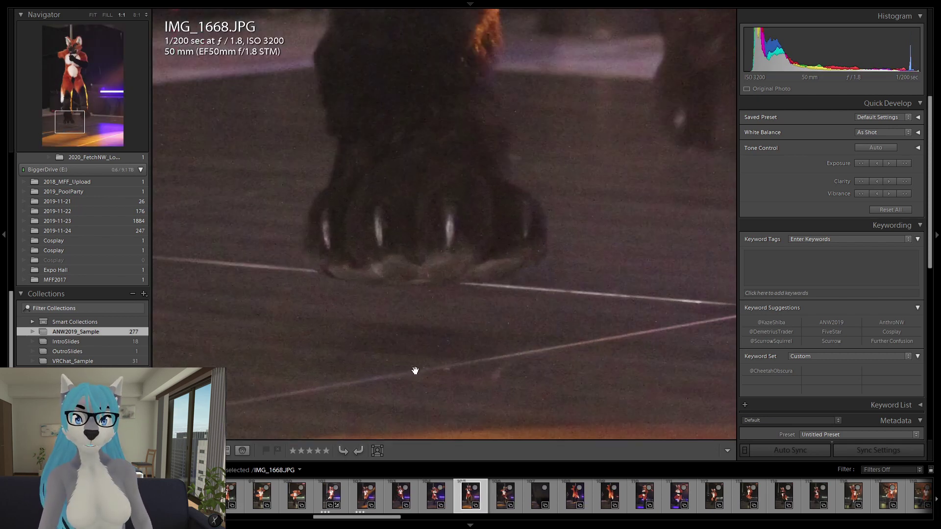
pyautogui.moveTo(415, 370); pyautogui.dragTo(602, 285)
pyautogui.press('Right')
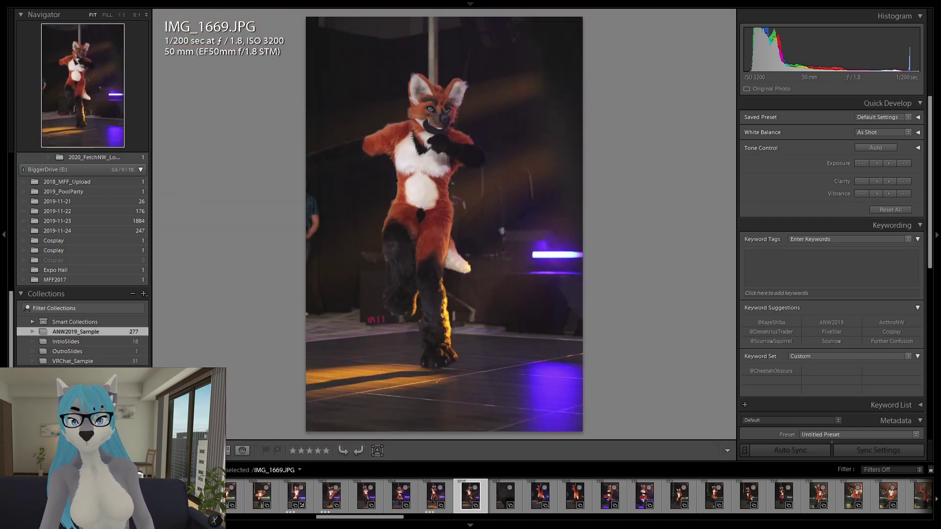
pyautogui.press('3')
pyautogui.press('Left')
pyautogui.press('Right')
pyautogui.press('Left')
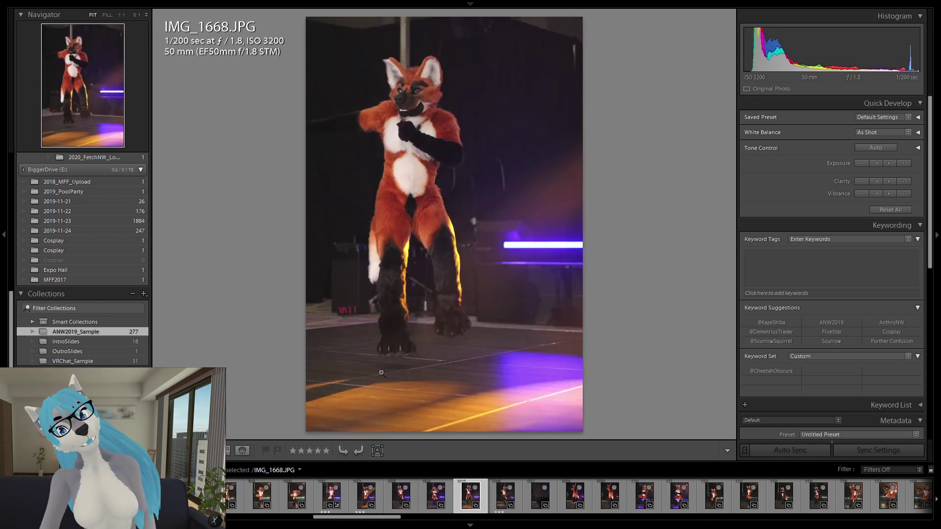
pyautogui.press('Right')
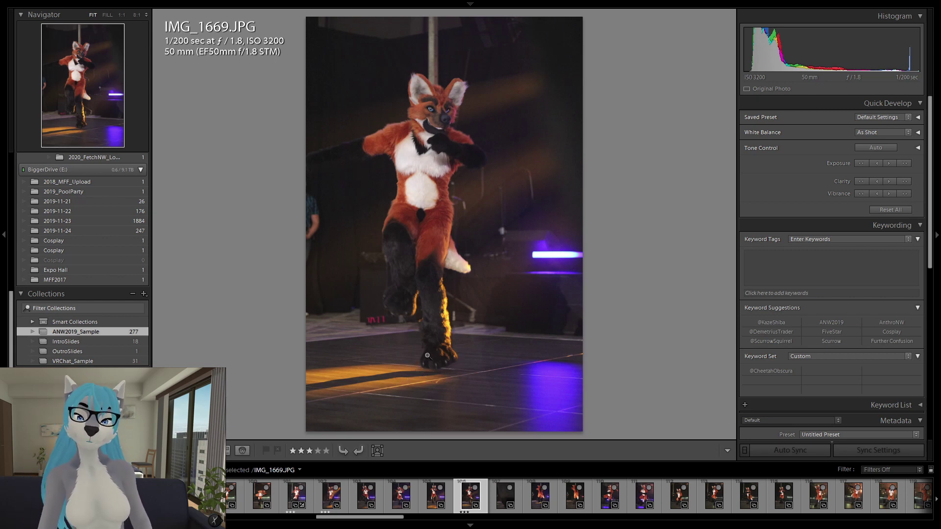
# - Advance through the stage series past IMG_1670 to IMG_1680
pyautogui.press('Right')
pyautogui.press('Right')
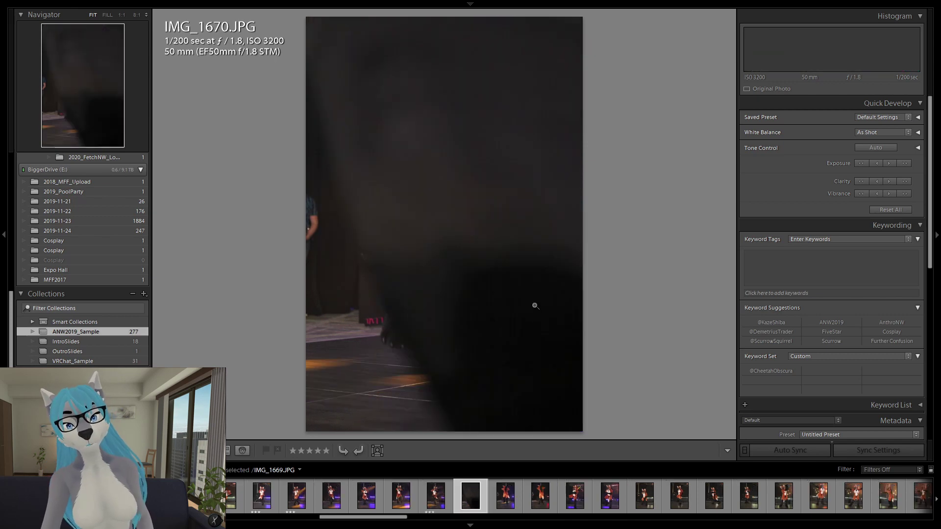
pyautogui.press('Right')
pyautogui.press('Right')
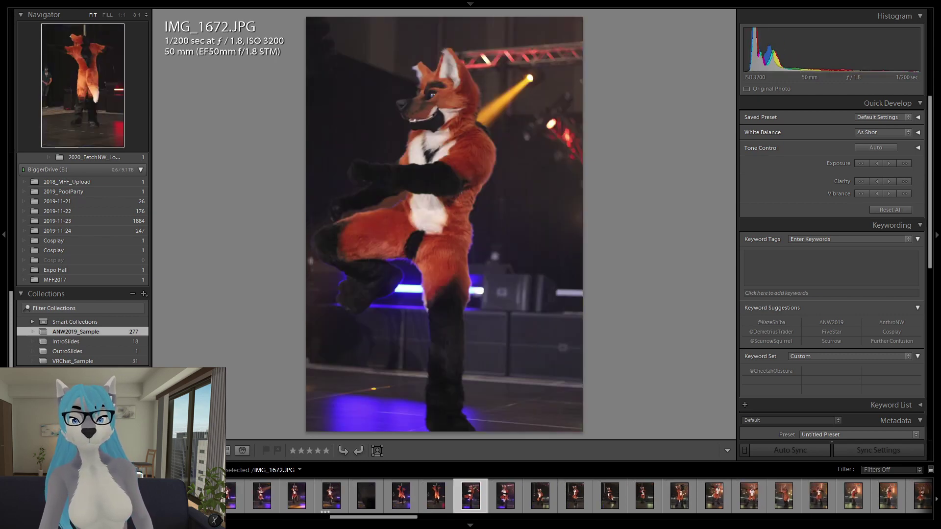
pyautogui.press('Right')
pyautogui.press('Right')
pyautogui.press('Right')
pyautogui.press('Right')
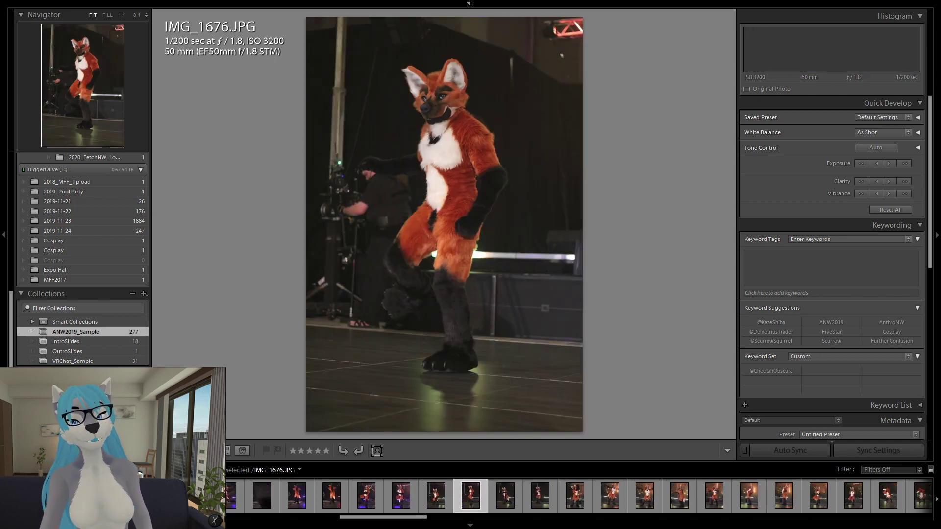
pyautogui.press('Right')
pyautogui.press('Right')
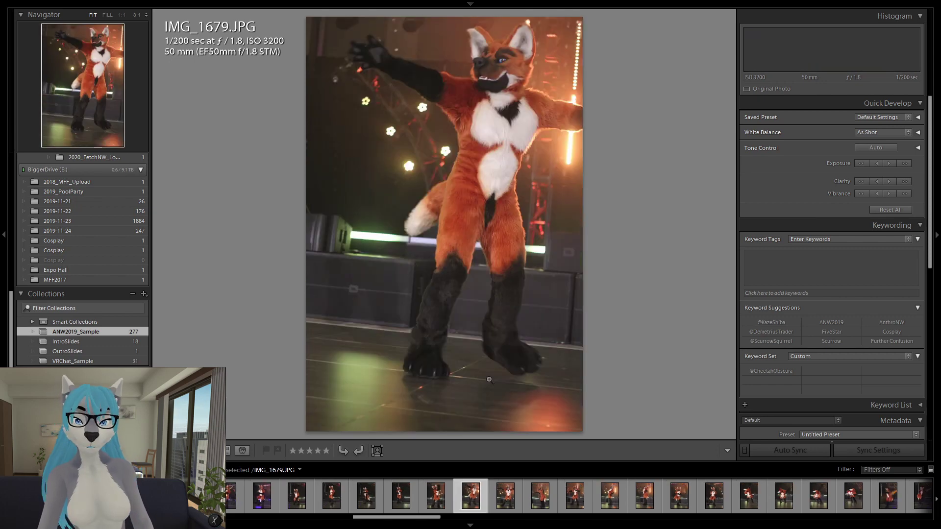
# - Open the hallway shot IMG_3286 from the filmstrip and step through to IMG_3291
pyautogui.scroll(-5, 613, 505)
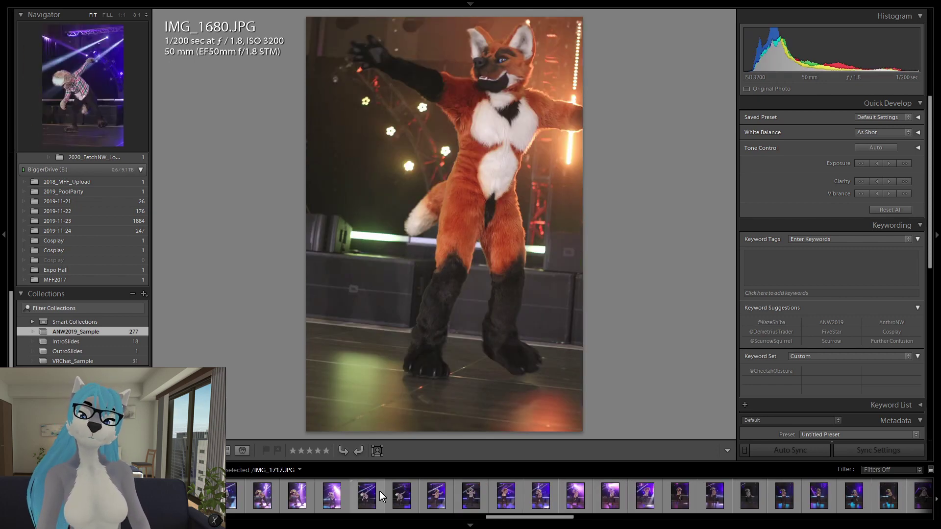
pyautogui.scroll(-5, 410, 495)
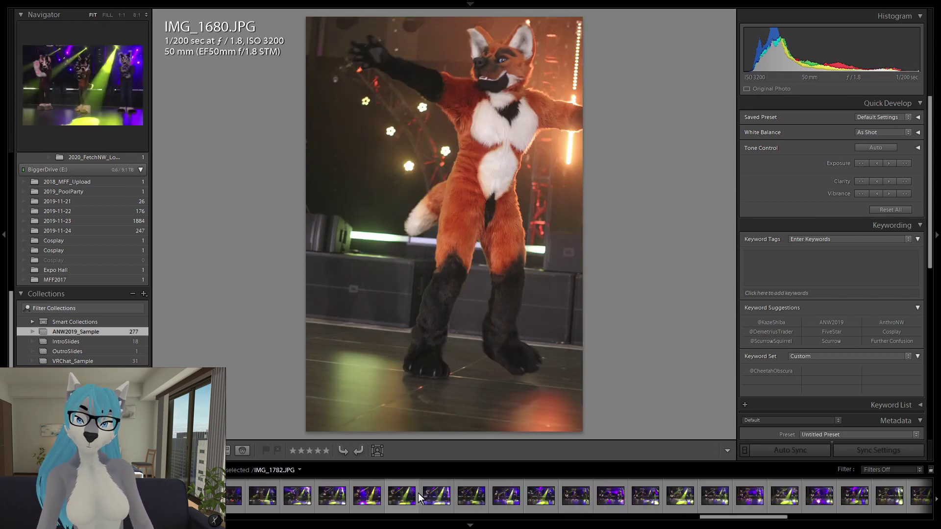
pyautogui.scroll(-5, 422, 494)
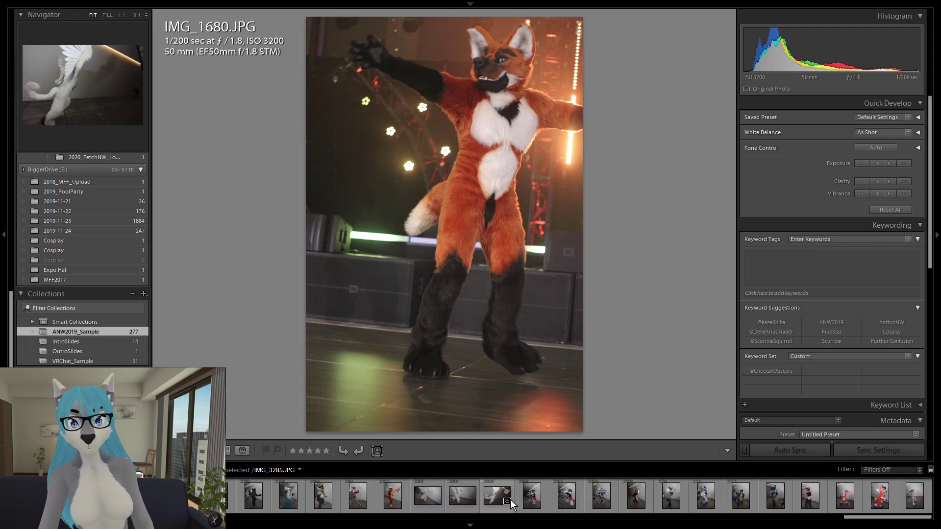
pyautogui.click(525, 499)
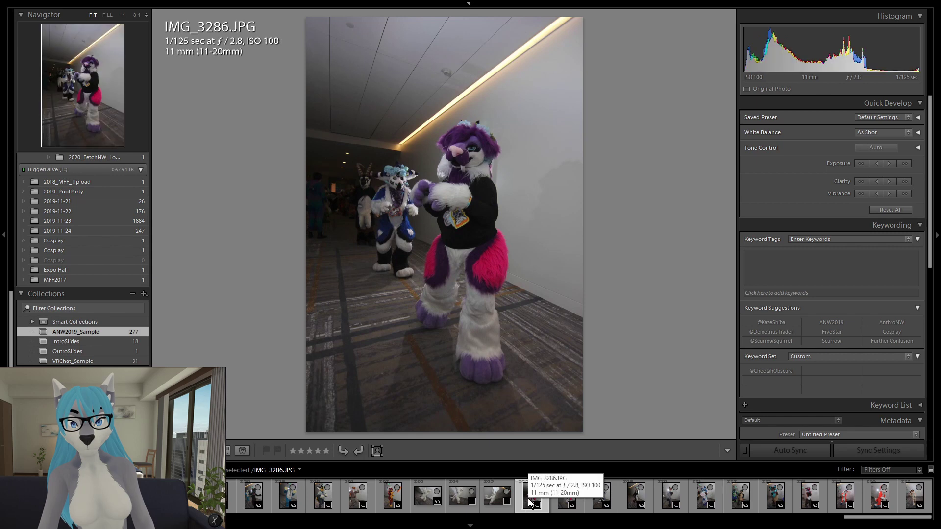
pyautogui.press('Right')
pyautogui.press('Right')
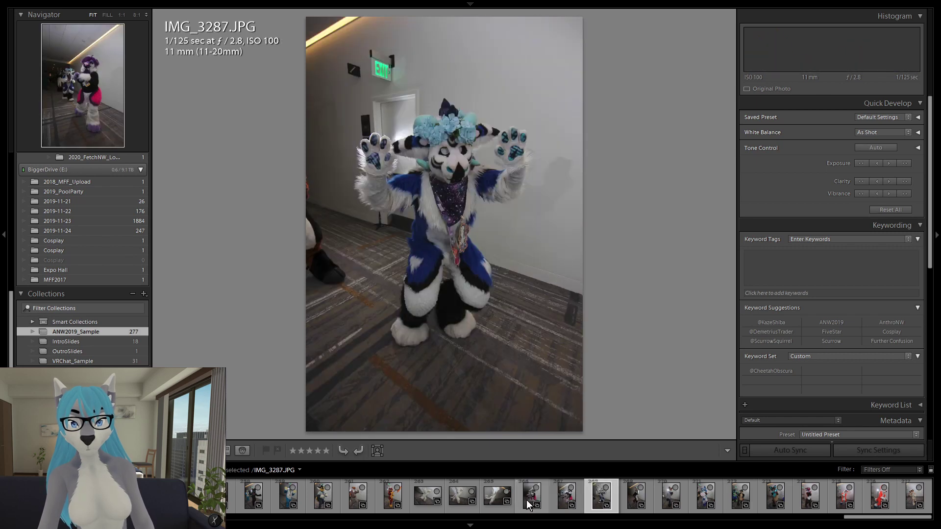
pyautogui.press('Right')
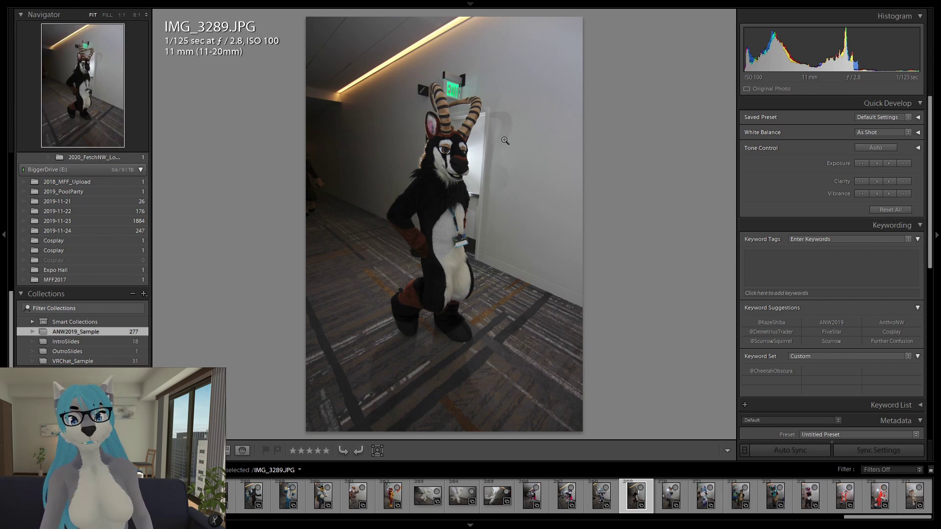
pyautogui.press('Right')
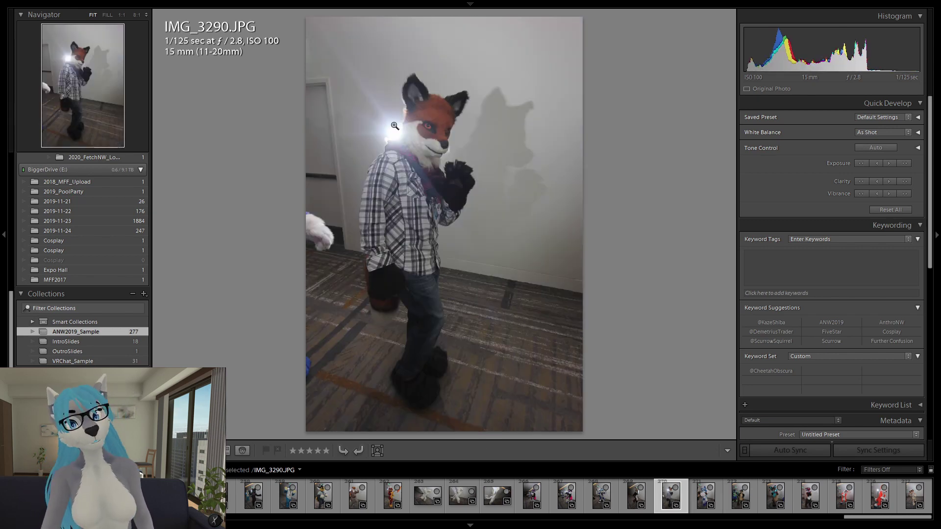
pyautogui.press('Right')
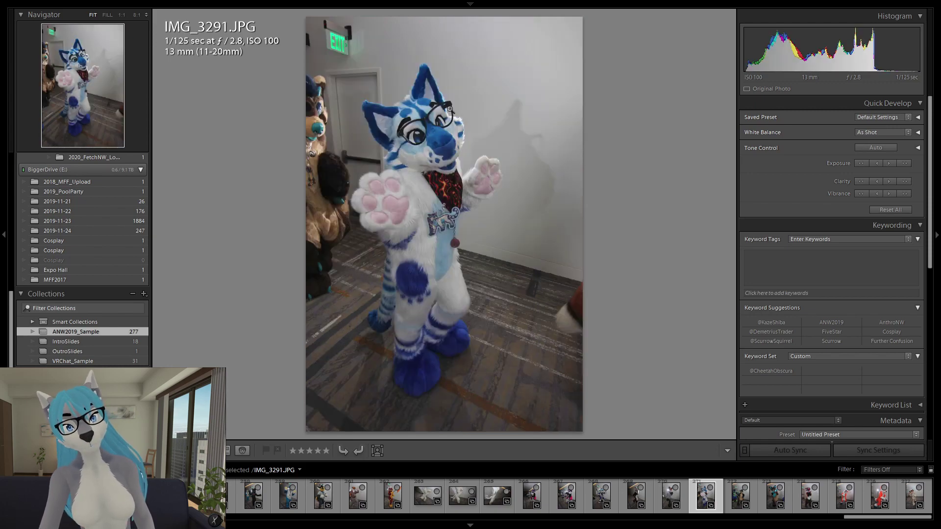
# - Check the wolf's face and glasses at 1:1, then continue to IMG_3296
pyautogui.click(450, 109)
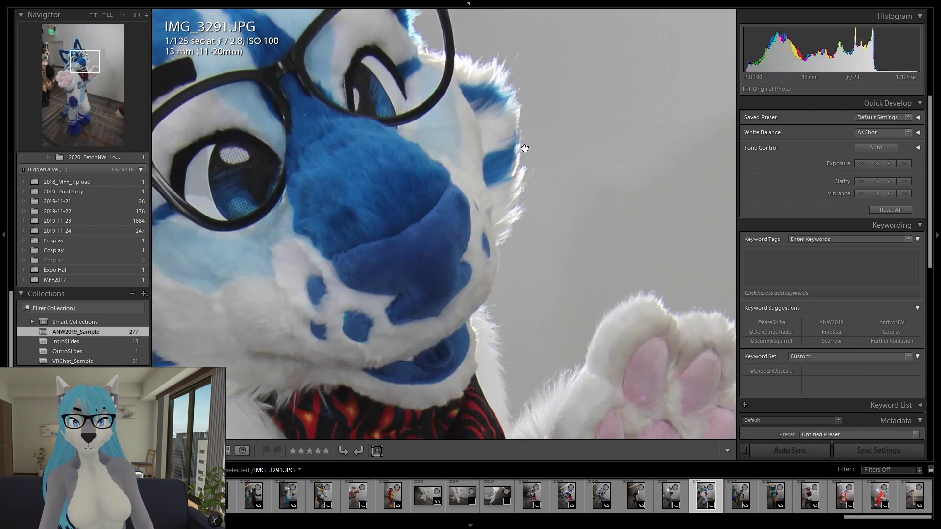
pyautogui.click(509, 253)
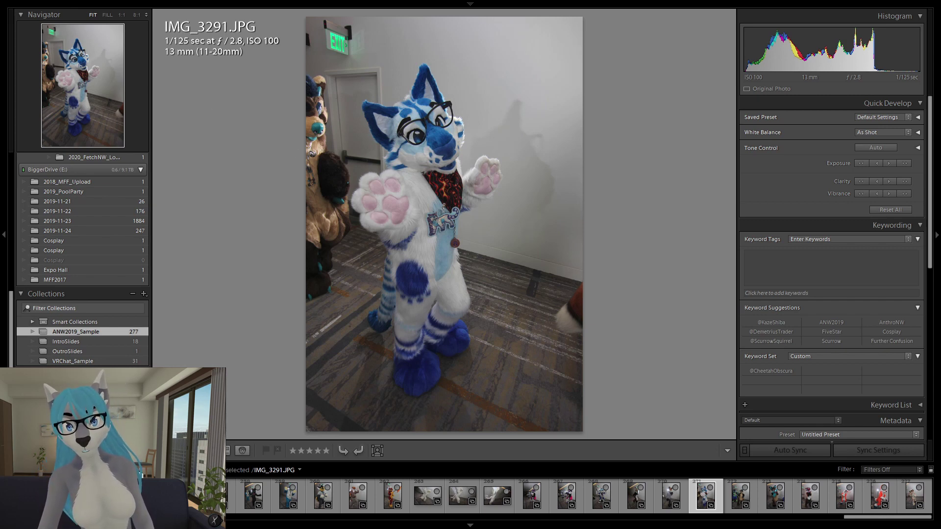
pyautogui.press('Right')
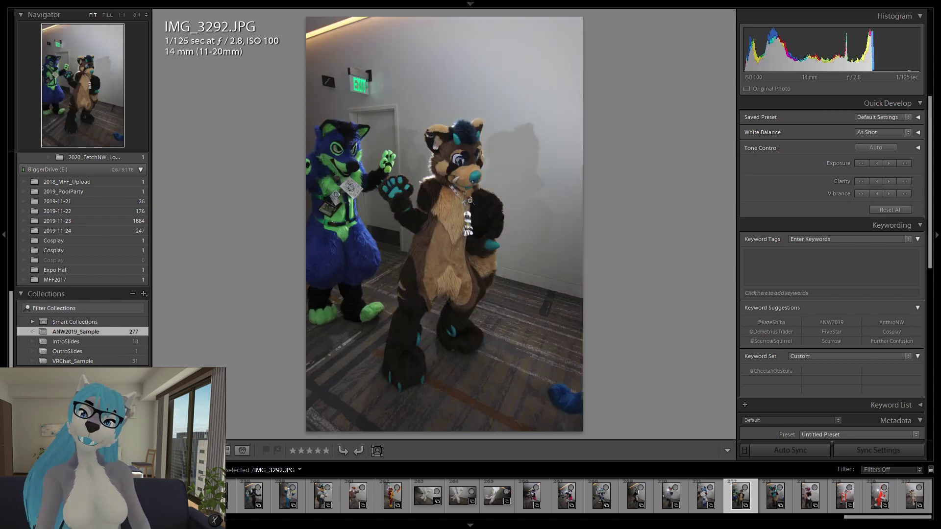
pyautogui.press('Right')
pyautogui.press('Right')
pyautogui.press('Right')
pyautogui.press('Right')
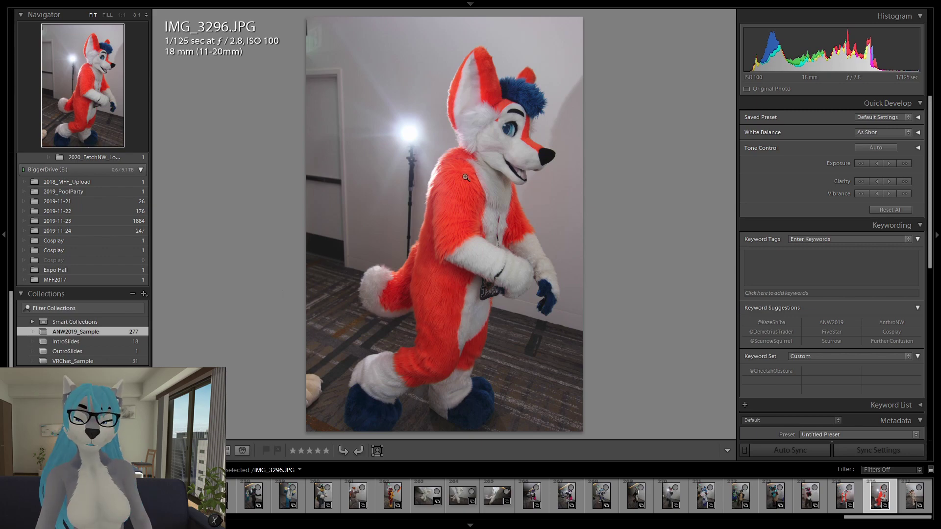
# - Open the VRChat_Sample collection and rate 21-31-22.683.png and 21-31-35.560.png three stars
pyautogui.click(68, 360)
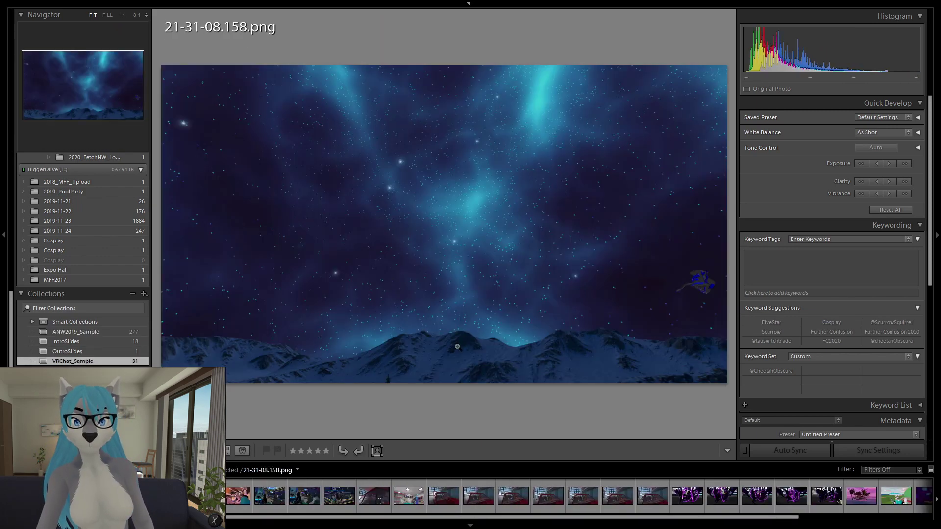
pyautogui.press('Right')
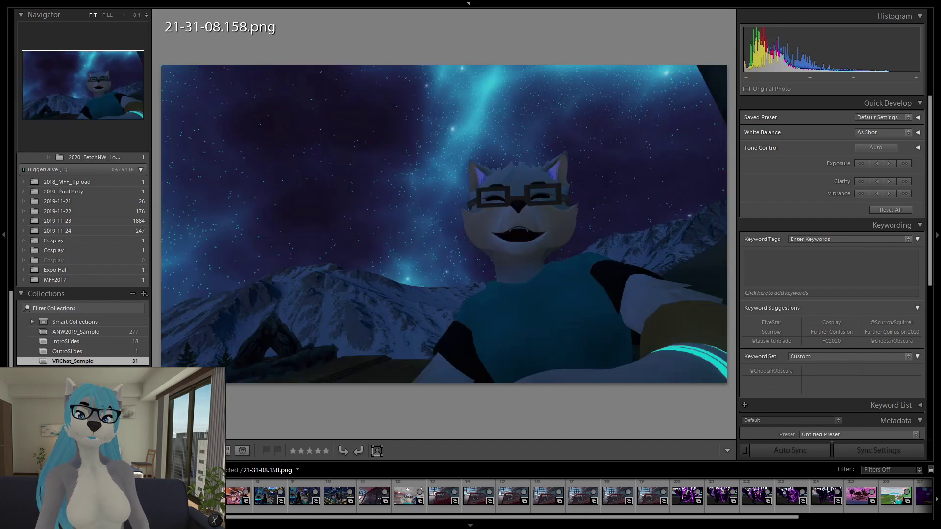
pyautogui.press('Right')
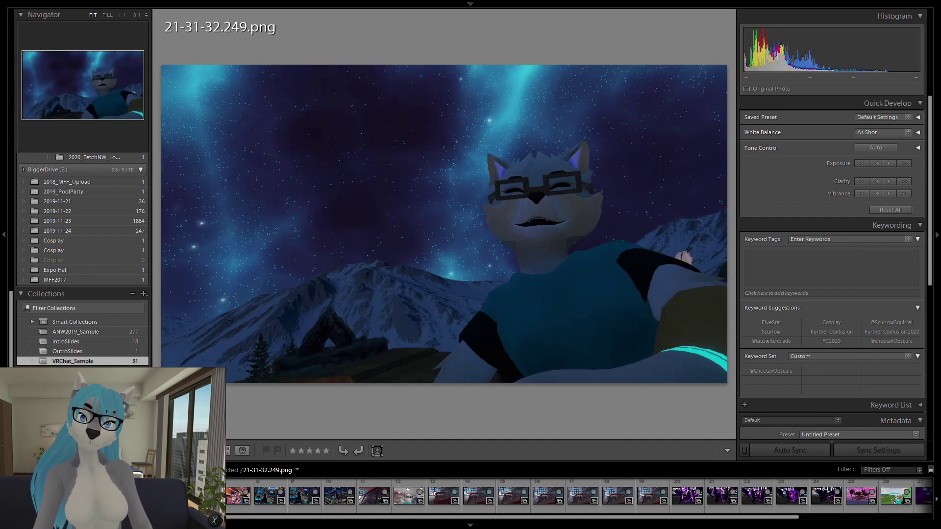
pyautogui.press('Right')
pyautogui.press('Left')
pyautogui.press('Left')
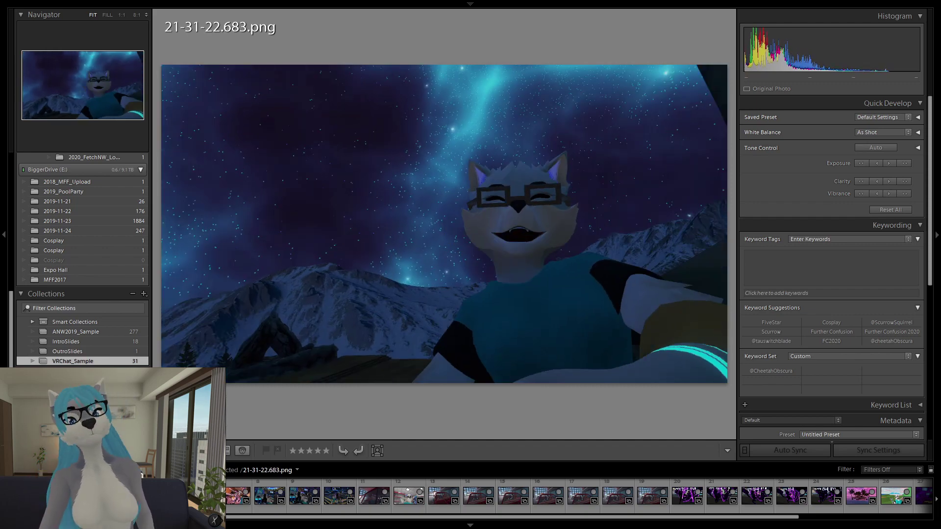
pyautogui.press('3')
pyautogui.press('Right')
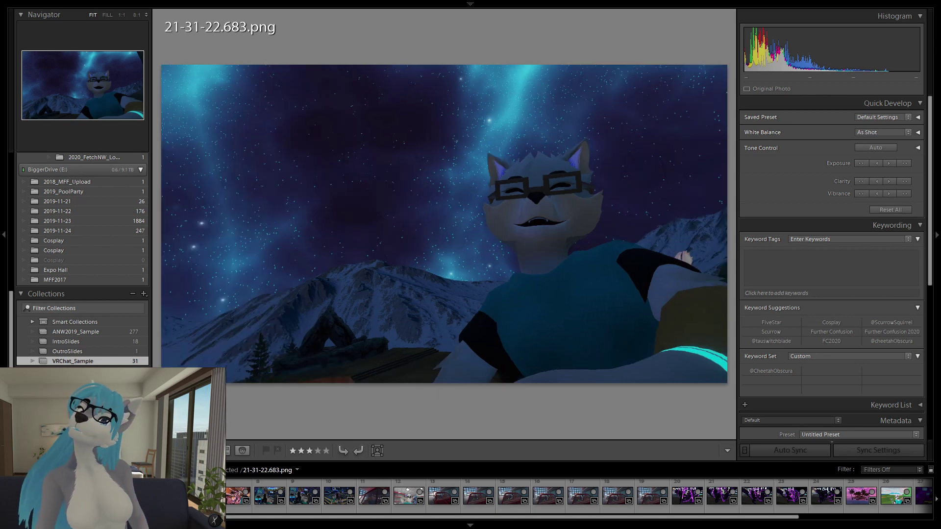
pyautogui.press('Right')
pyautogui.press('3')
# - Browse ahead and rate 20-14-05.397.png three stars
pyautogui.press('Right')
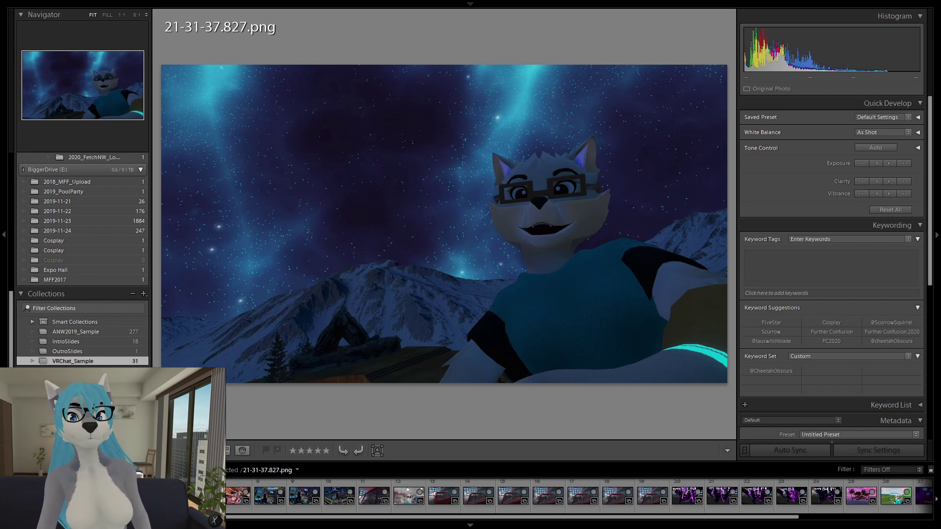
pyautogui.press('Right')
pyautogui.press('Right')
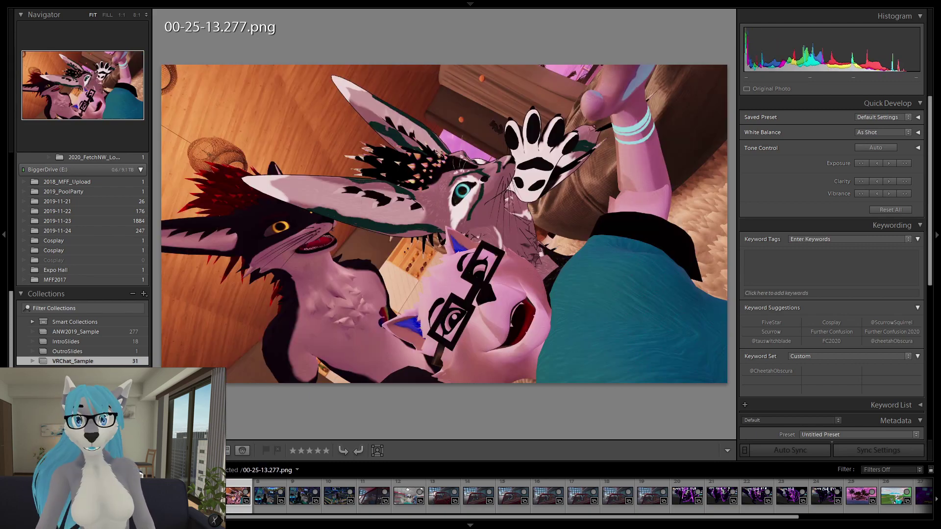
pyautogui.press('Right')
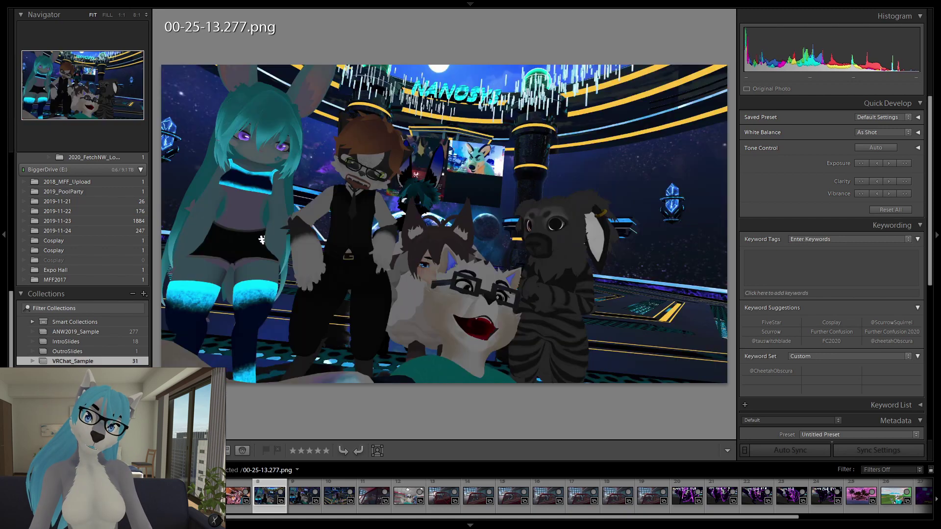
pyautogui.press('3')
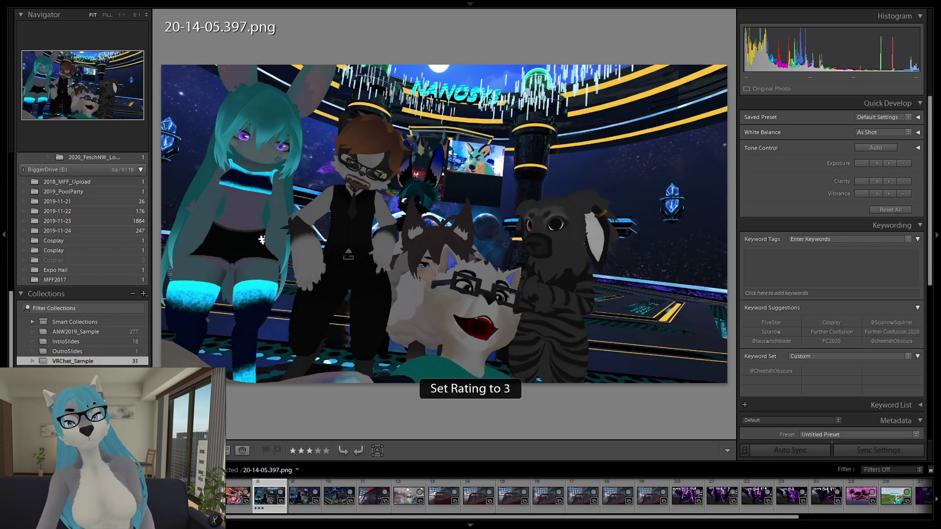
# - Browse to 22-52-52.629.png, rate it four stars, and compare the neighbouring red-car shots
pyautogui.press('Right')
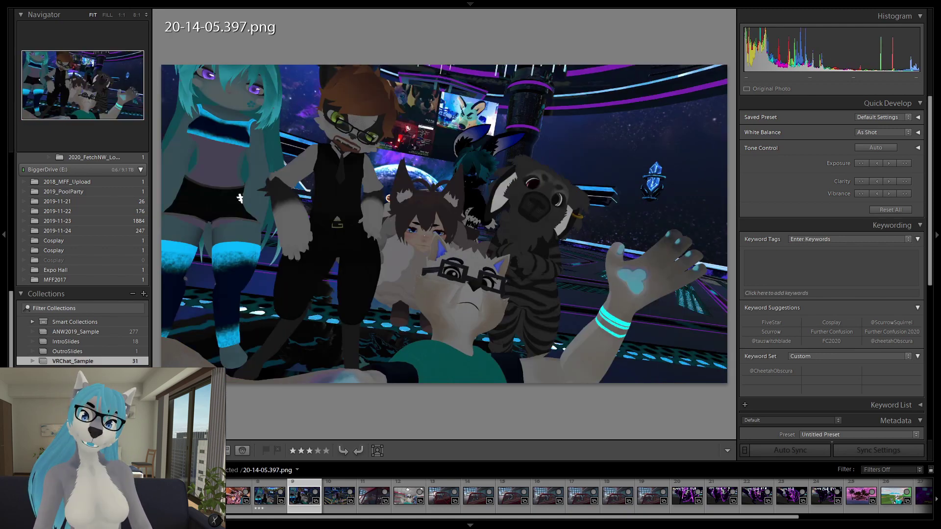
pyautogui.press('Right')
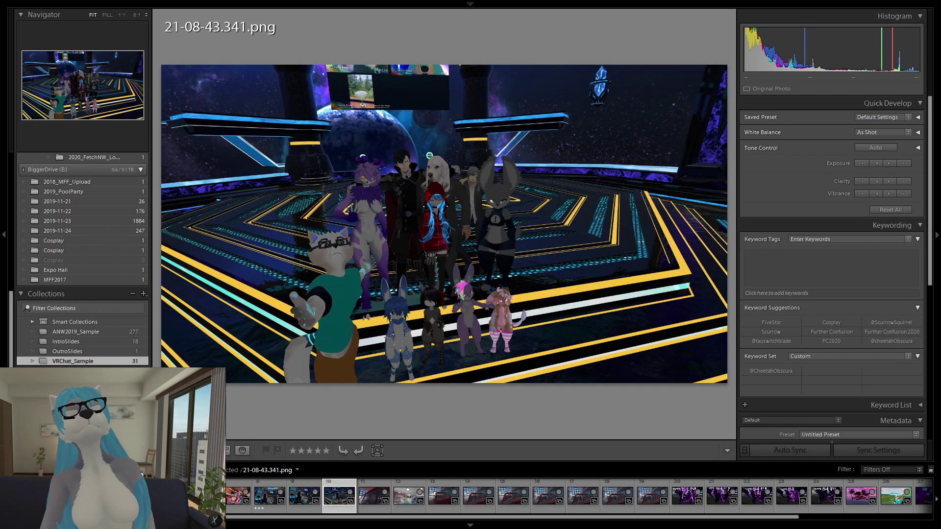
pyautogui.press('Right')
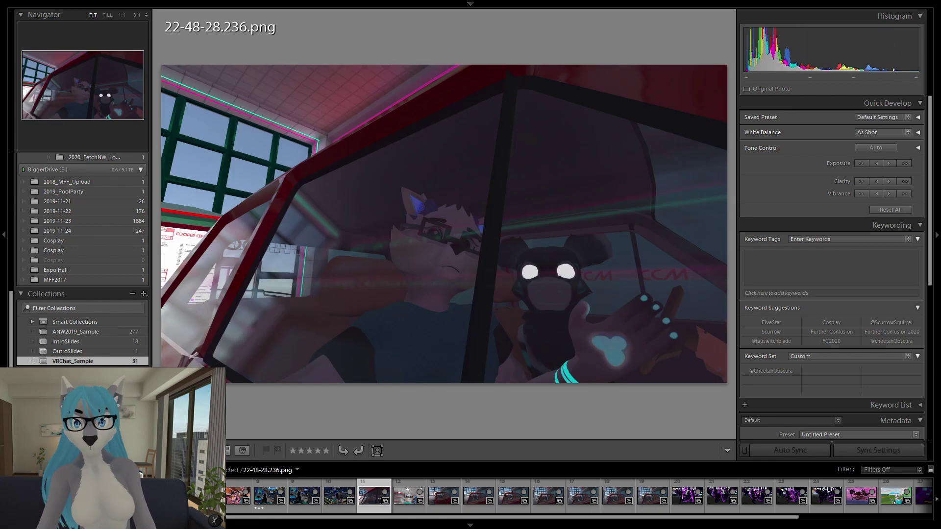
pyautogui.press('Right')
pyautogui.press('Right')
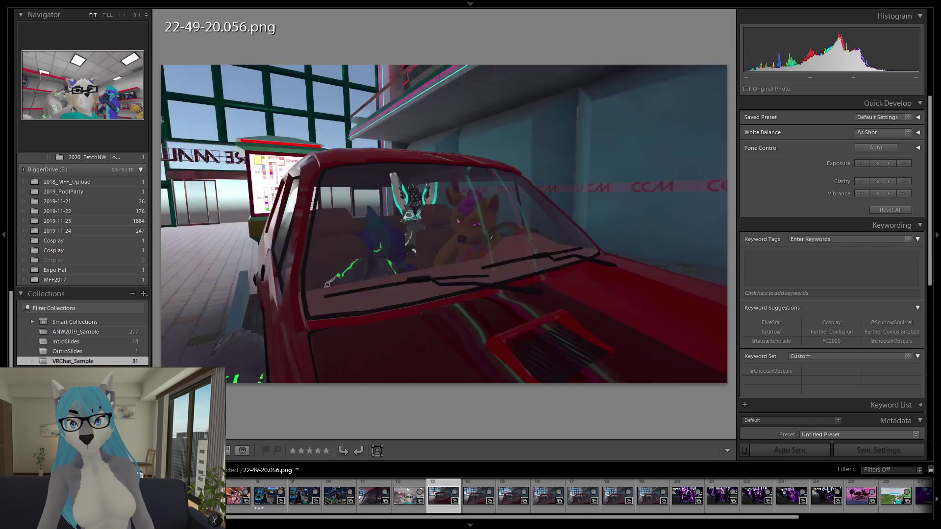
pyautogui.press('Right')
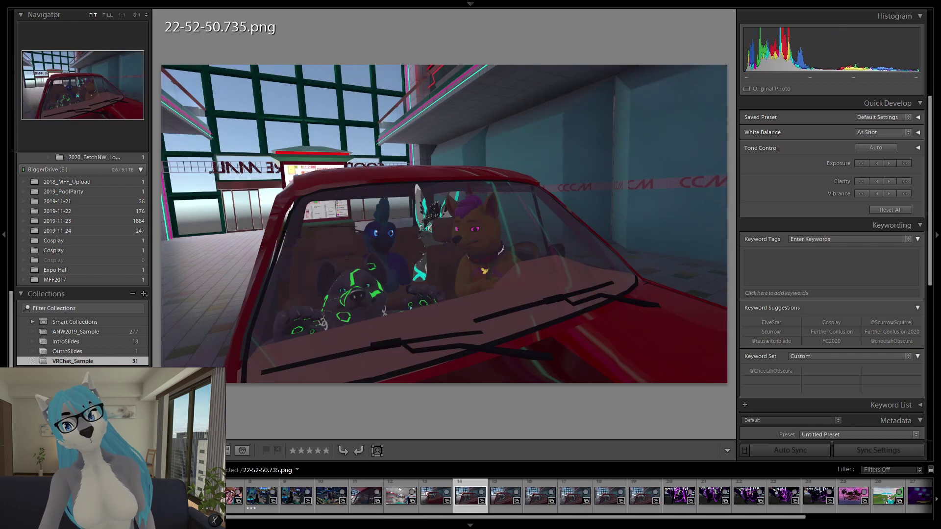
pyautogui.press('Right')
pyautogui.press('4')
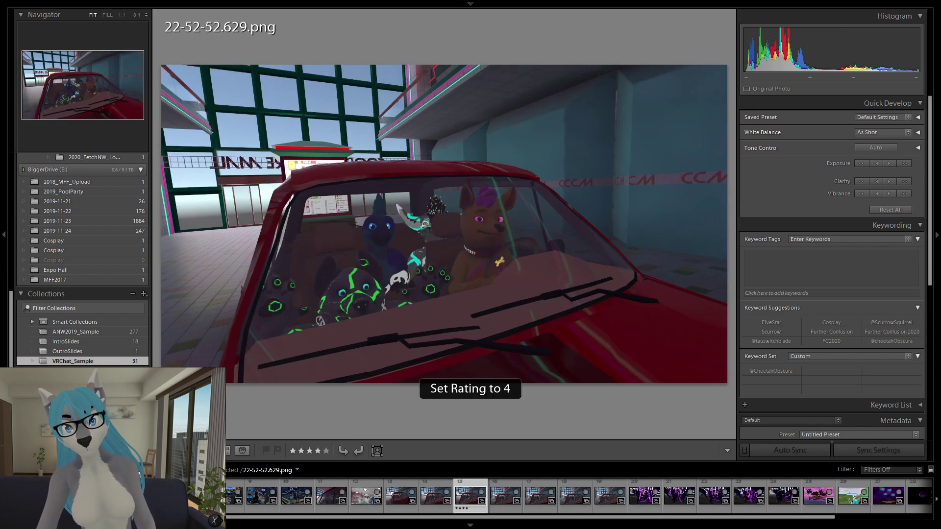
pyautogui.press('Left')
pyautogui.press('Left')
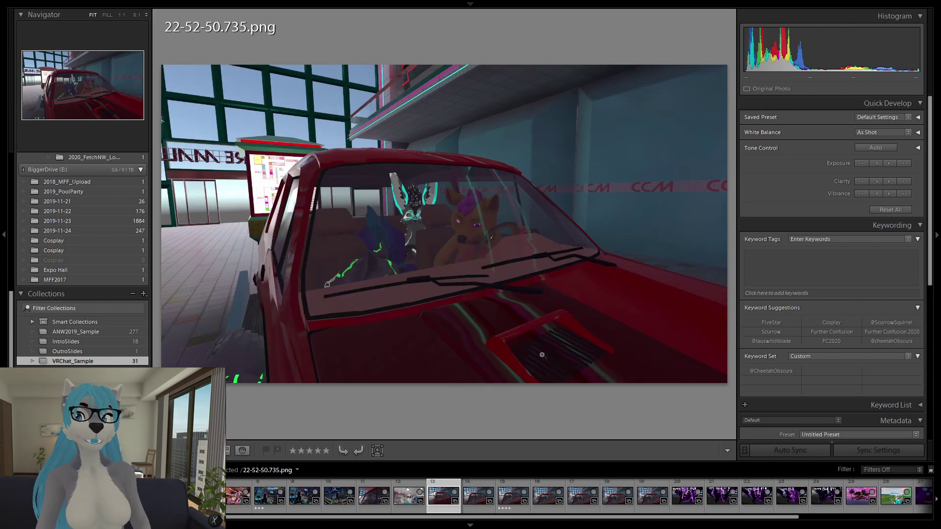
pyautogui.press('Right')
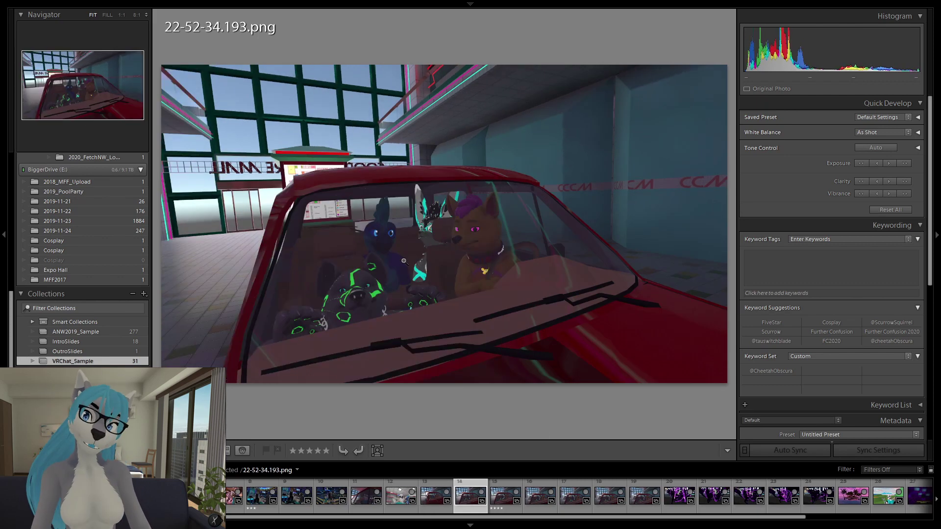
pyautogui.press('Right')
pyautogui.press('Right')
# - Raise 22-52-50.735.png's exposure two steps and clarity one step, then select the red-car run
pyautogui.press('Left')
pyautogui.press('Left')
pyautogui.click(347, 325)
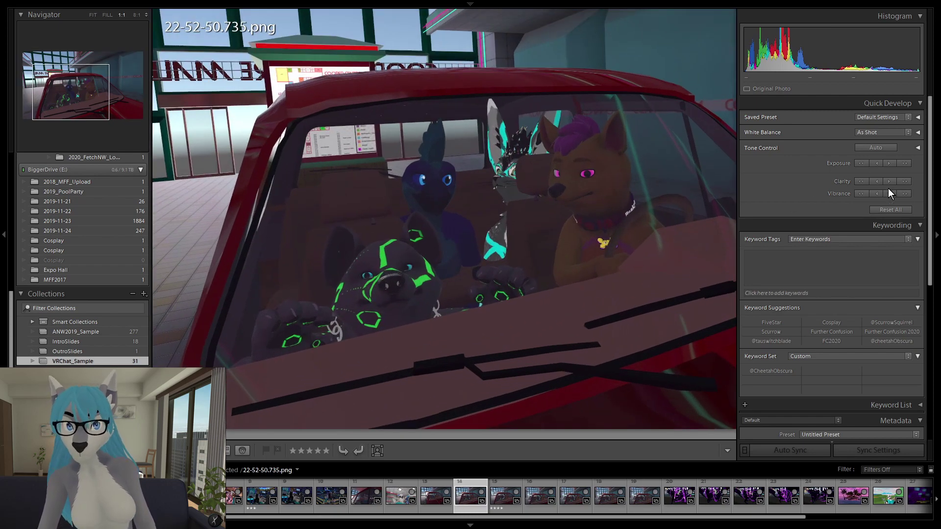
pyautogui.click(905, 164)
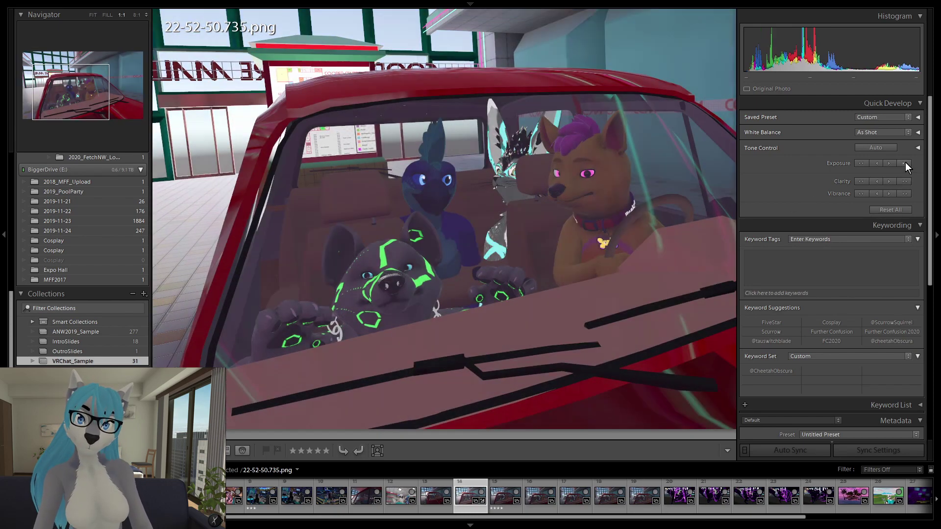
pyautogui.click(904, 164)
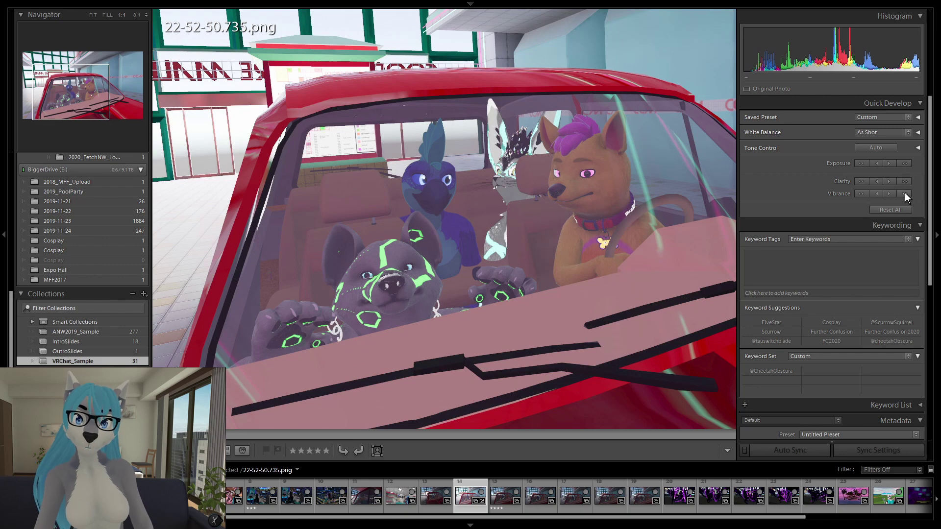
pyautogui.click(907, 182)
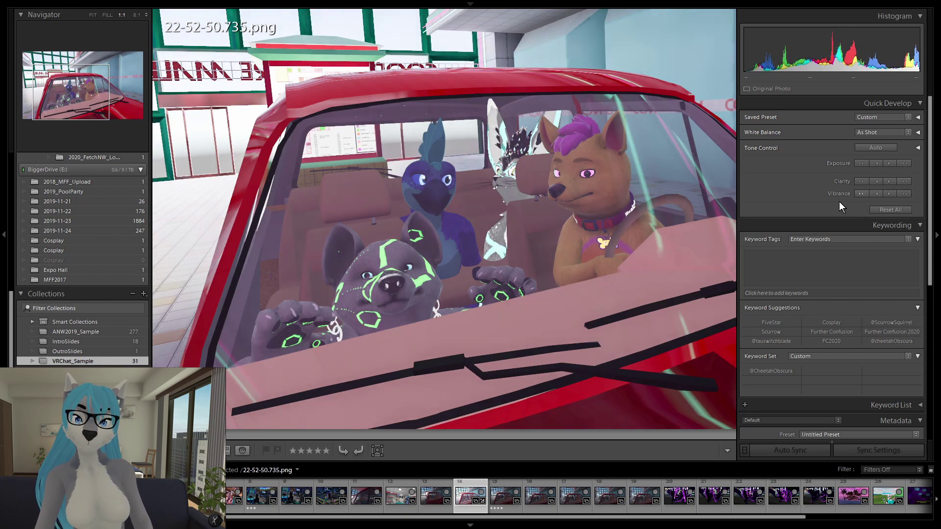
pyautogui.press('Left')
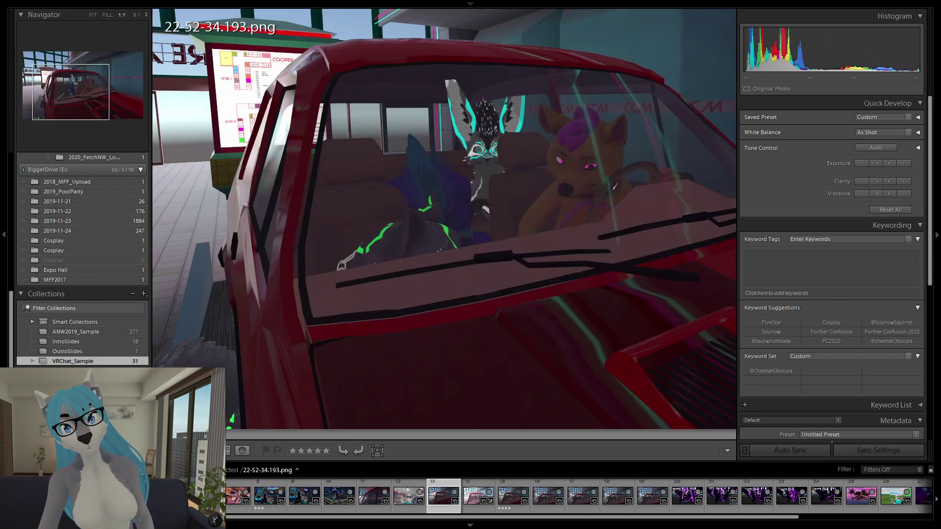
pyautogui.keyDown('shift'); pyautogui.click(643, 495); pyautogui.keyUp('shift')
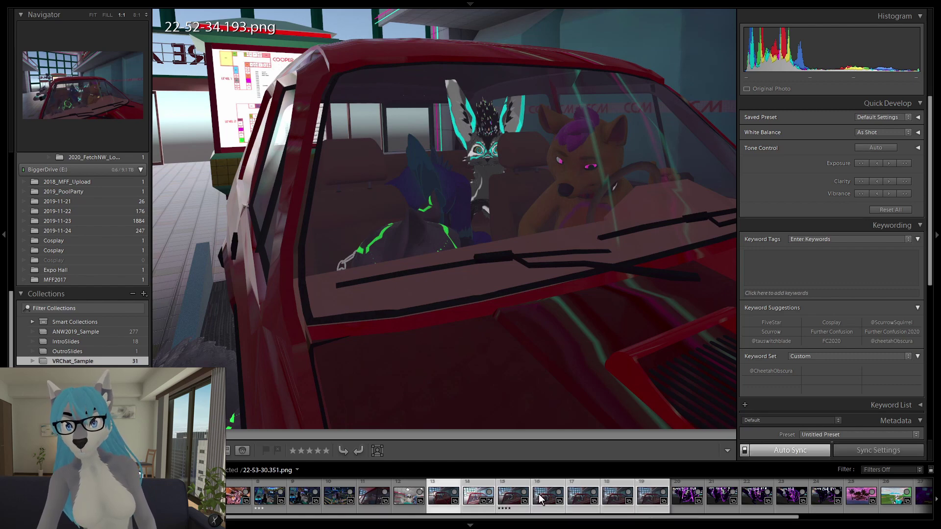
# - Copy the develop settings from the brightened 22-52-50.735.png
pyautogui.rightClick(469, 492)
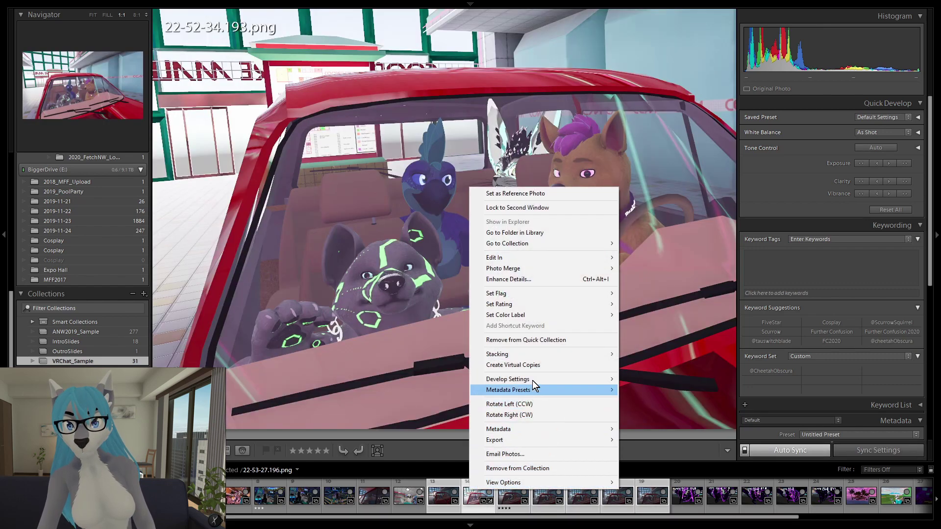
pyautogui.moveTo(534, 377)
pyautogui.click(637, 404)
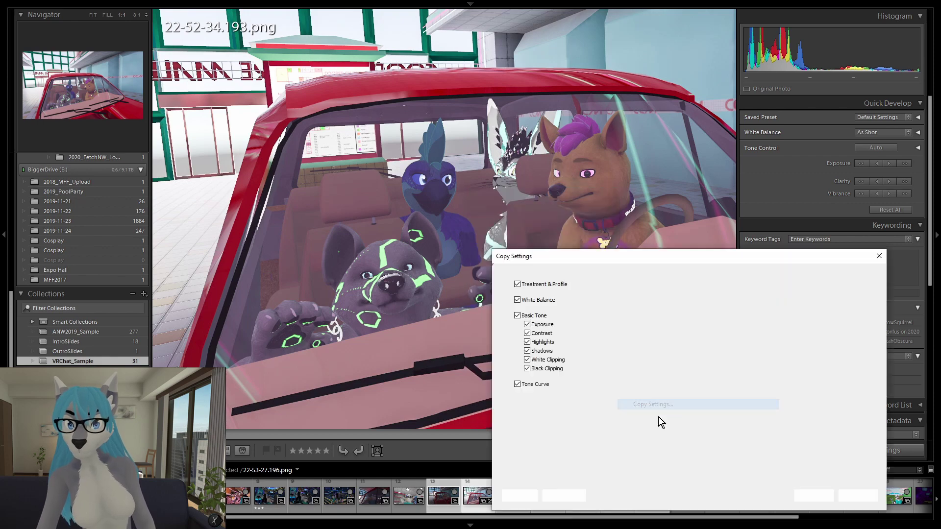
pyautogui.click(811, 496)
# - Paste those settings from the previous photo onto the selected red-car shots
pyautogui.keyDown('shift'); pyautogui.click(652, 494); pyautogui.keyUp('shift')
pyautogui.rightClick(580, 492)
pyautogui.moveTo(647, 381)
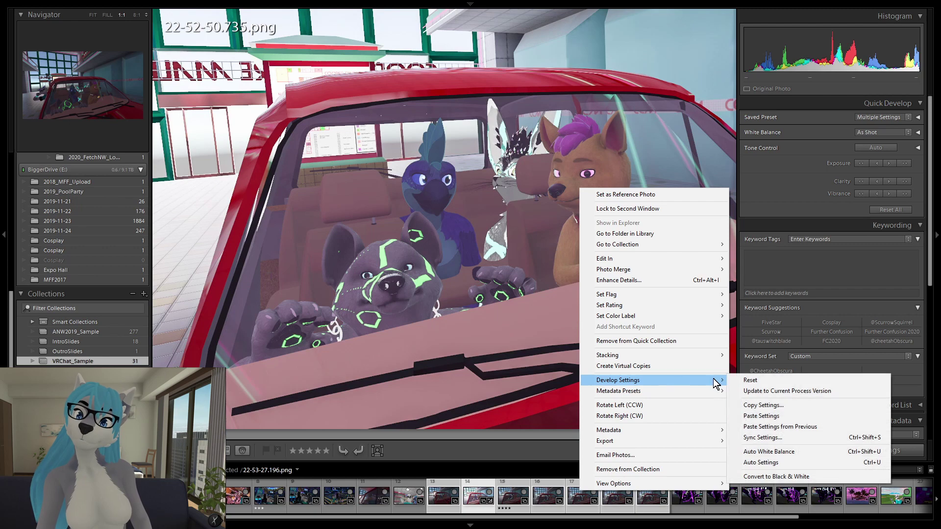
pyautogui.click(789, 427)
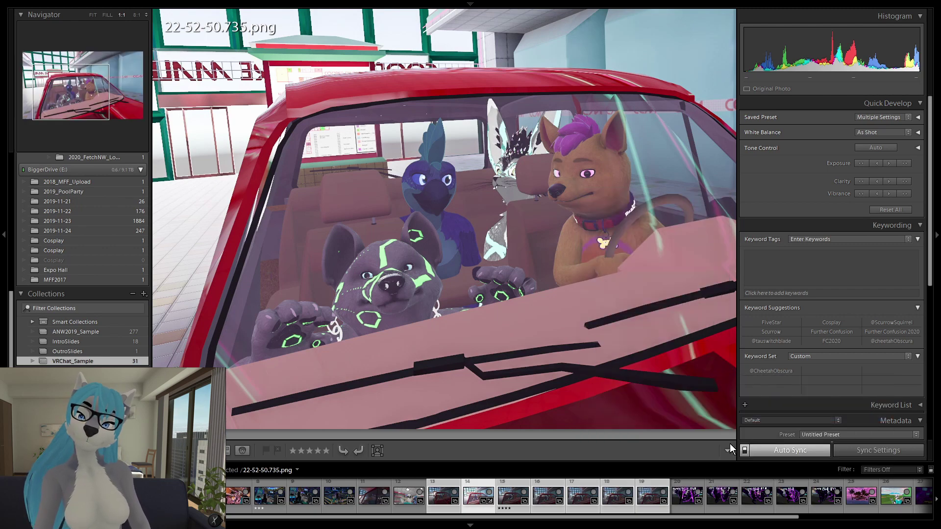
# - Review the edited red-car shots from 22-52-34.193.png through 22-53-30.351.png, comparing neighbours
pyautogui.click(442, 497)
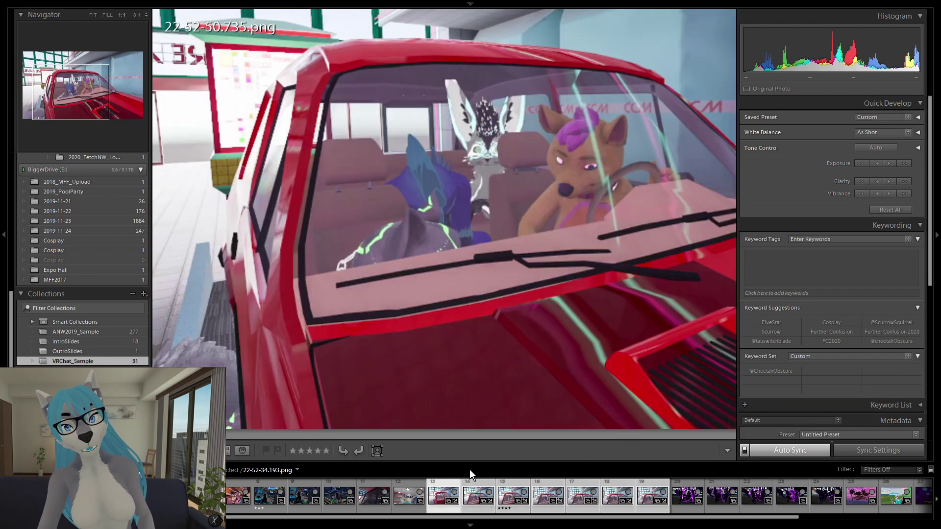
pyautogui.press('Right')
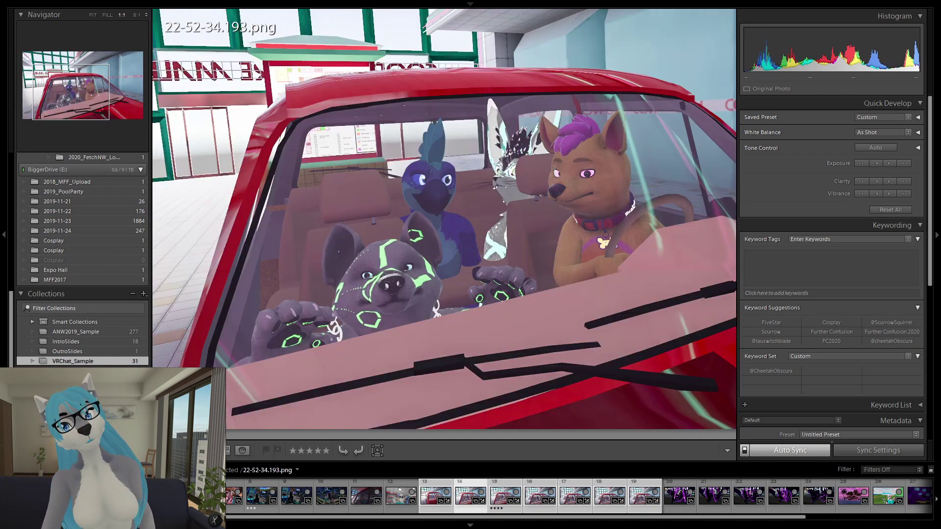
pyautogui.press('Right')
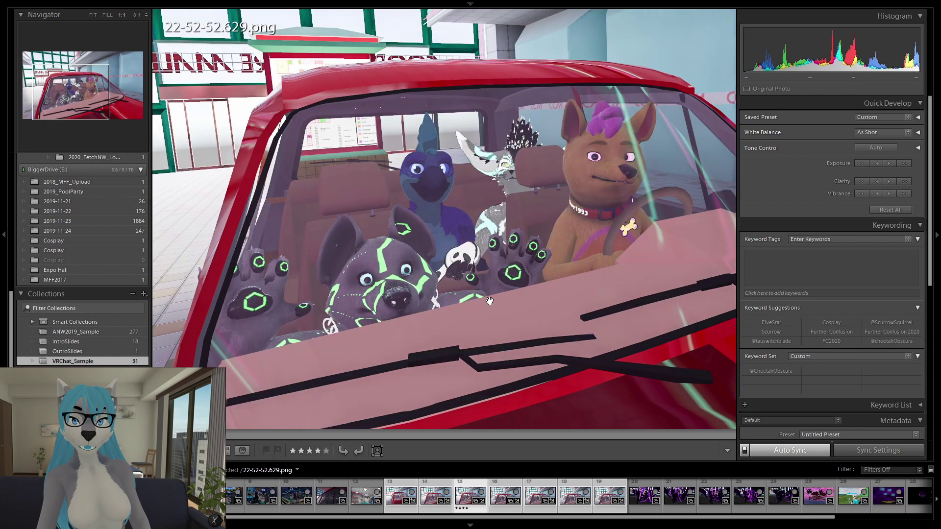
pyautogui.press('Left')
pyautogui.press('Right')
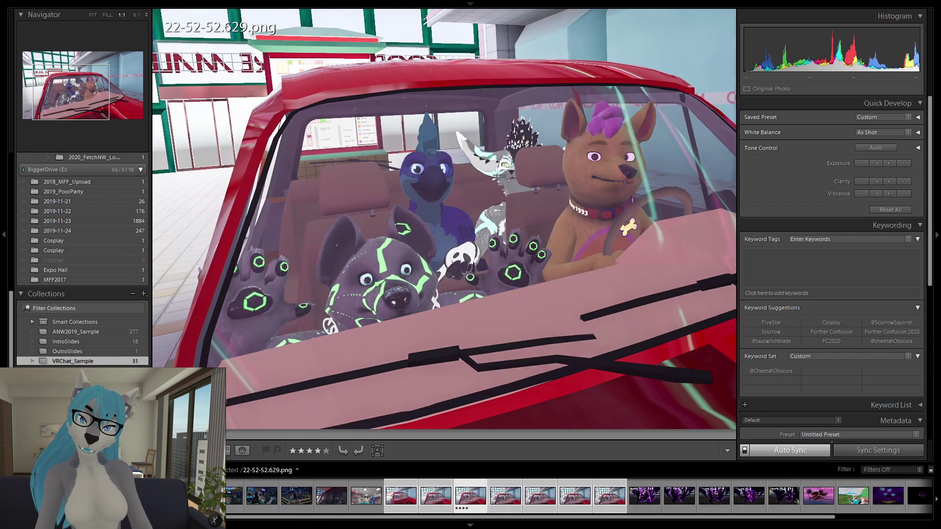
pyautogui.press('Left')
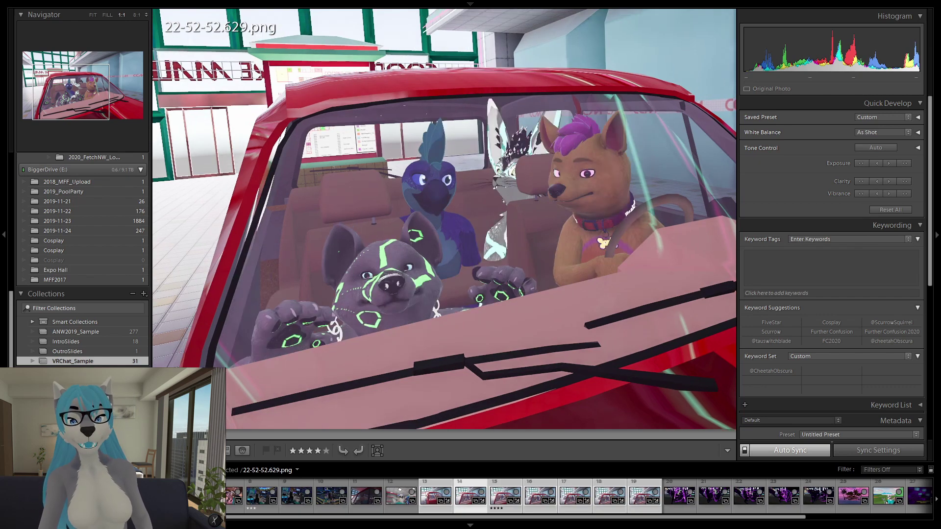
pyautogui.press('Right')
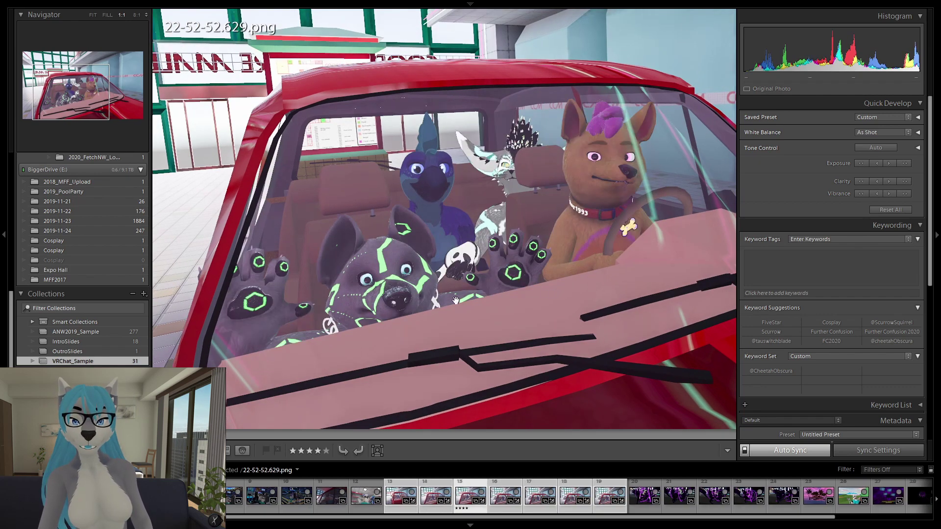
pyautogui.press('Right')
pyautogui.press('Right')
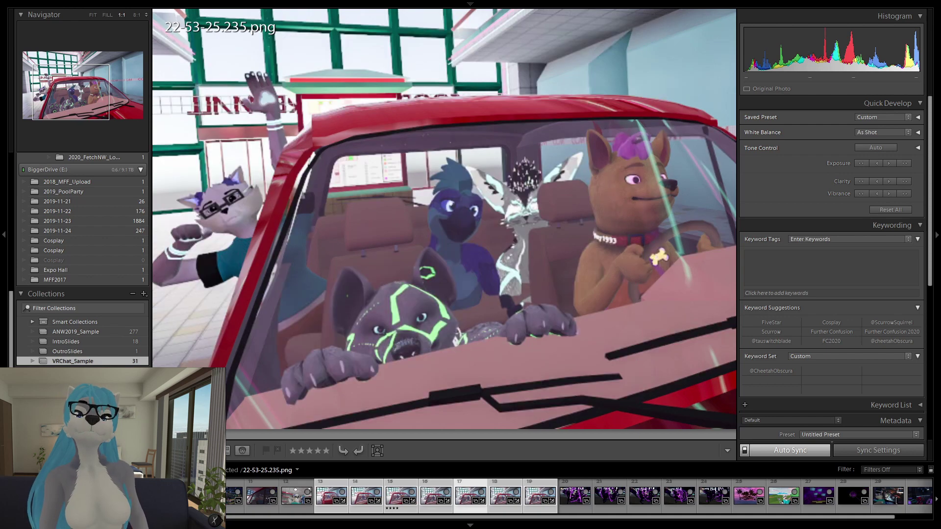
pyautogui.press('Right')
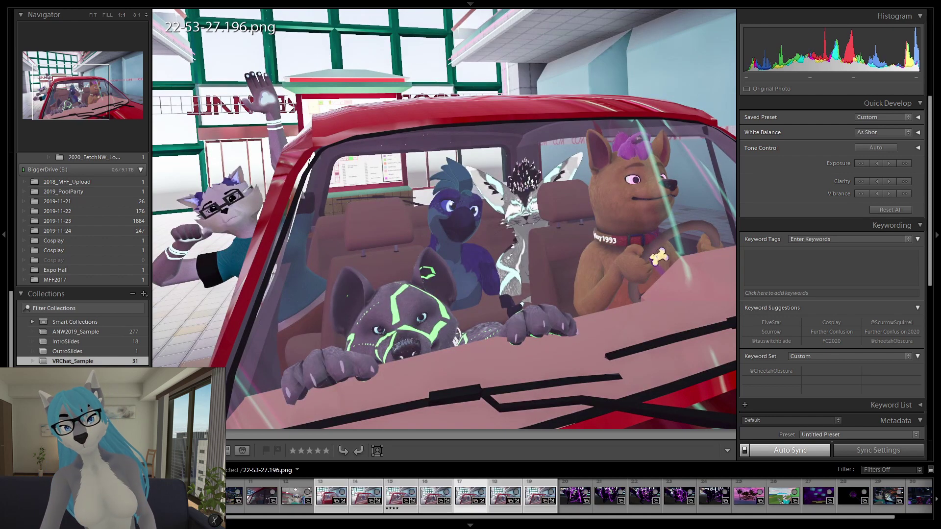
pyautogui.press('Right')
pyautogui.press('Right')
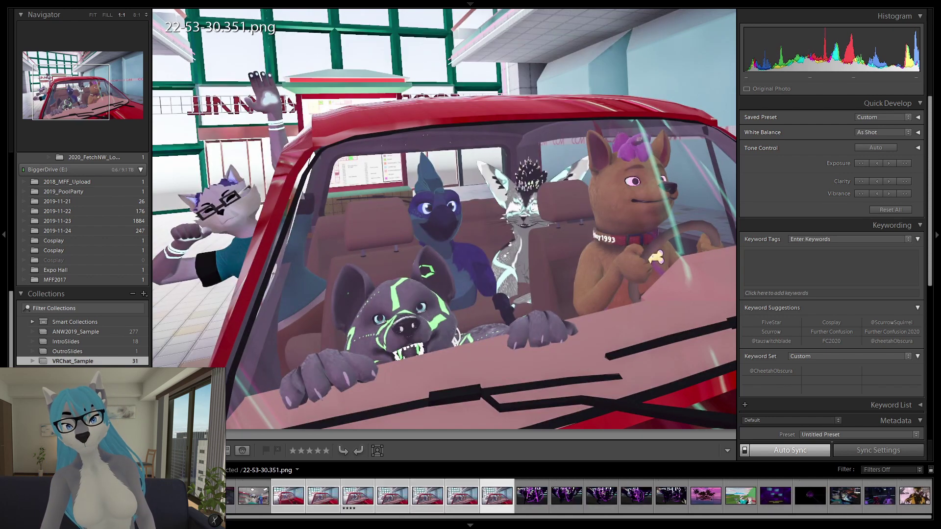
pyautogui.press('Left')
pyautogui.press('Left')
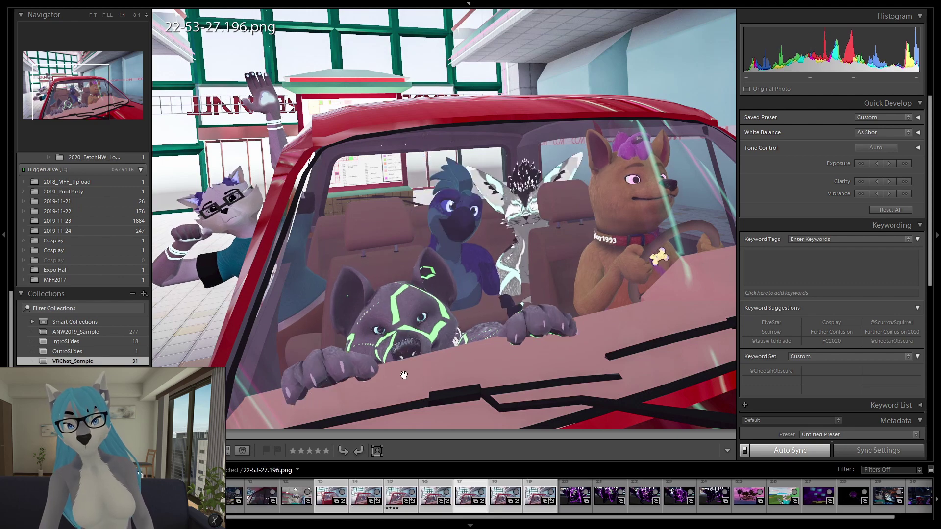
pyautogui.press('Right')
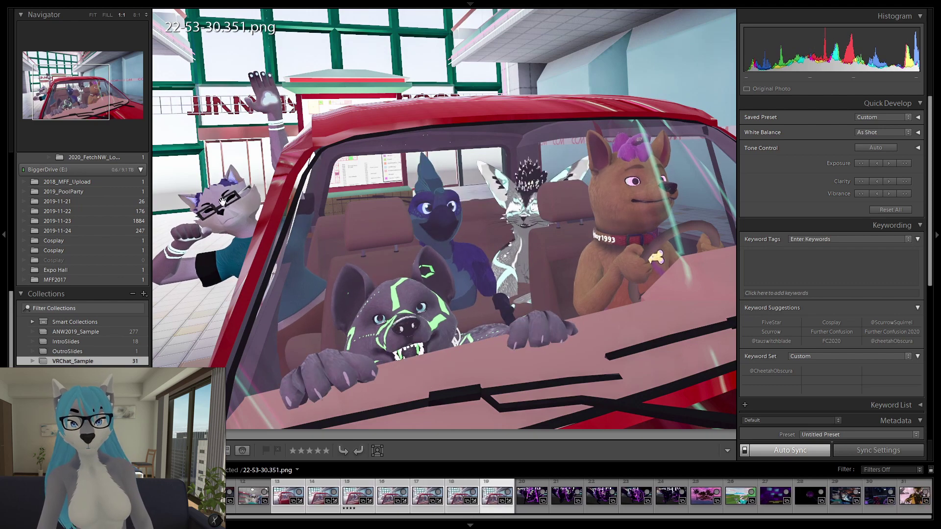
pyautogui.press('Right')
pyautogui.press('Left')
pyautogui.press('Left')
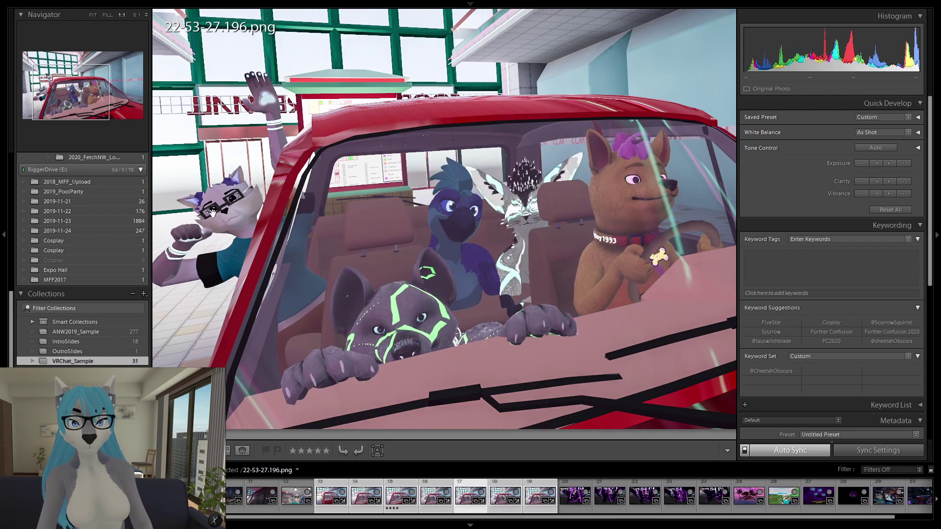
pyautogui.press('Right')
pyautogui.press('Right')
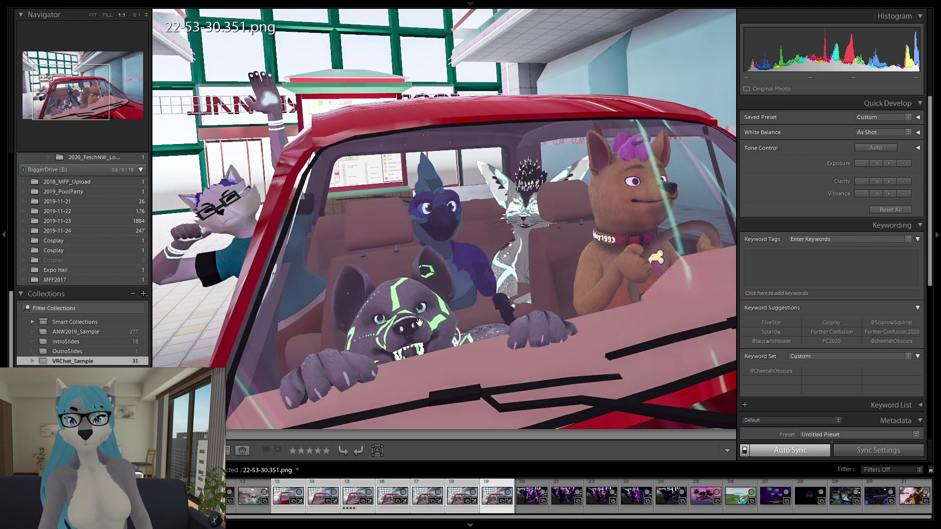
# - Rate 22-53-30.351.png four stars, then show the purple shot 22-53-05.427.png
pyautogui.rightClick(484, 494)
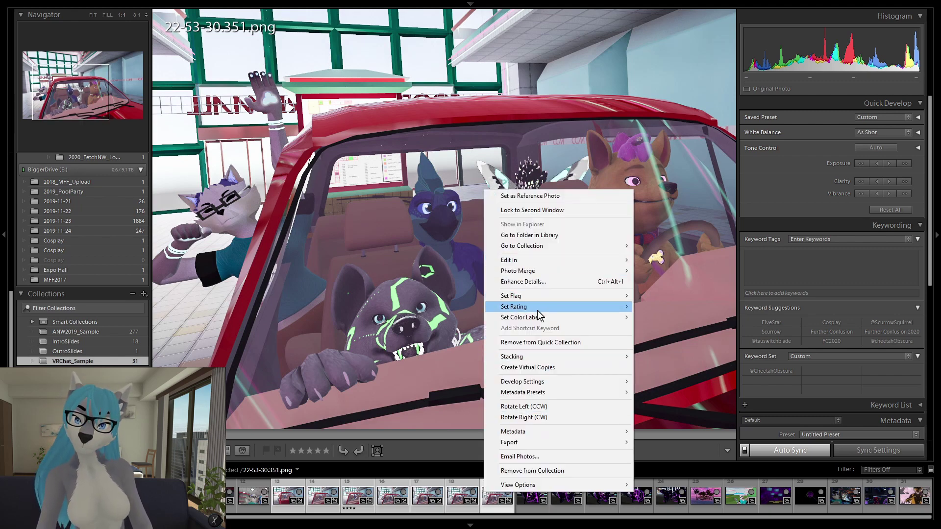
pyautogui.click(528, 507)
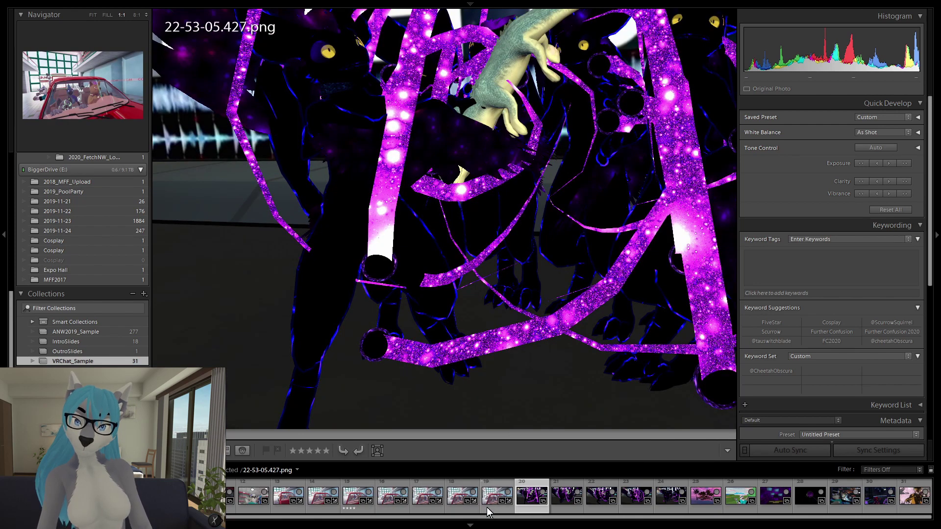
pyautogui.click(495, 498)
pyautogui.press('4')
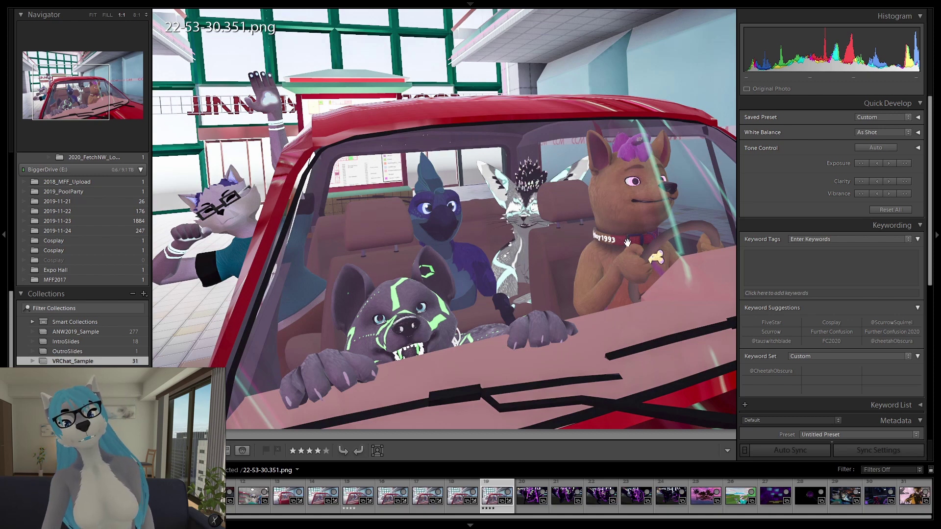
pyautogui.click(524, 497)
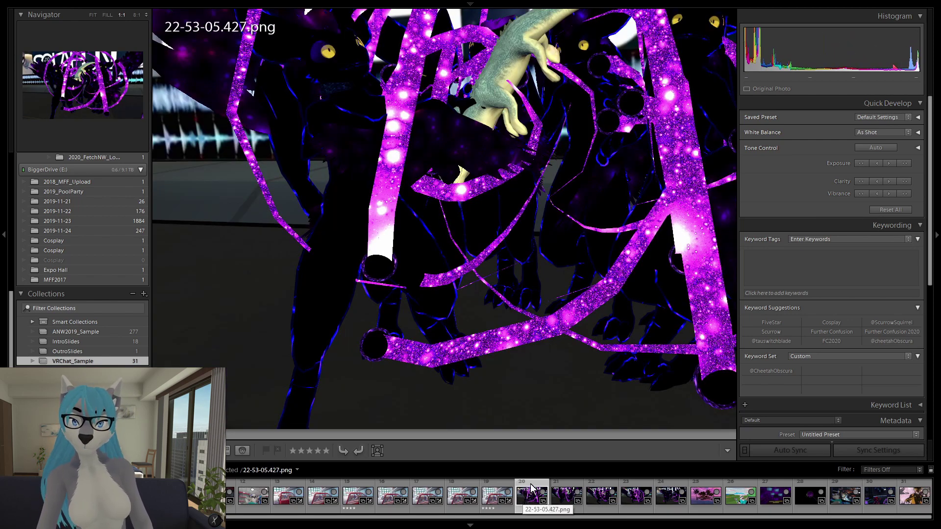
# - Browse forward to the dark group shot 22-53-48.634.png and give it four stars
pyautogui.press('Right')
pyautogui.press('Right')
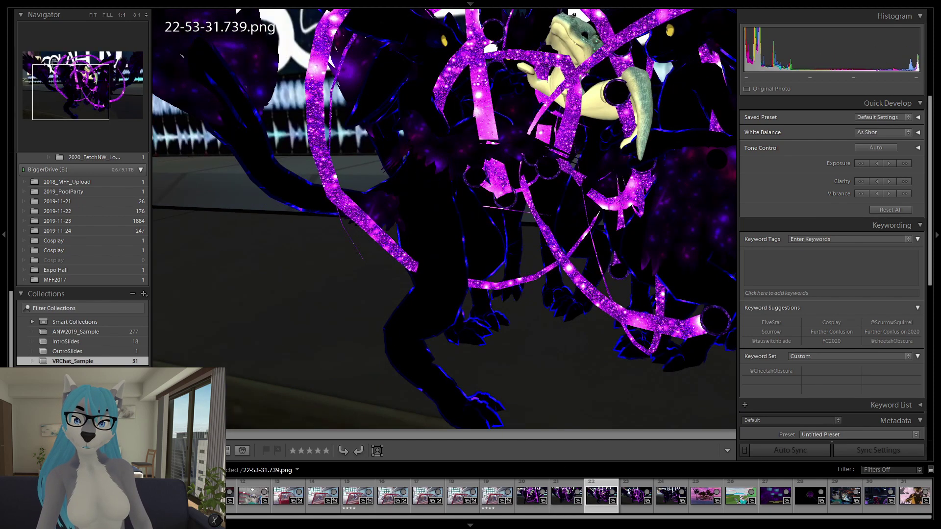
pyautogui.press('Right')
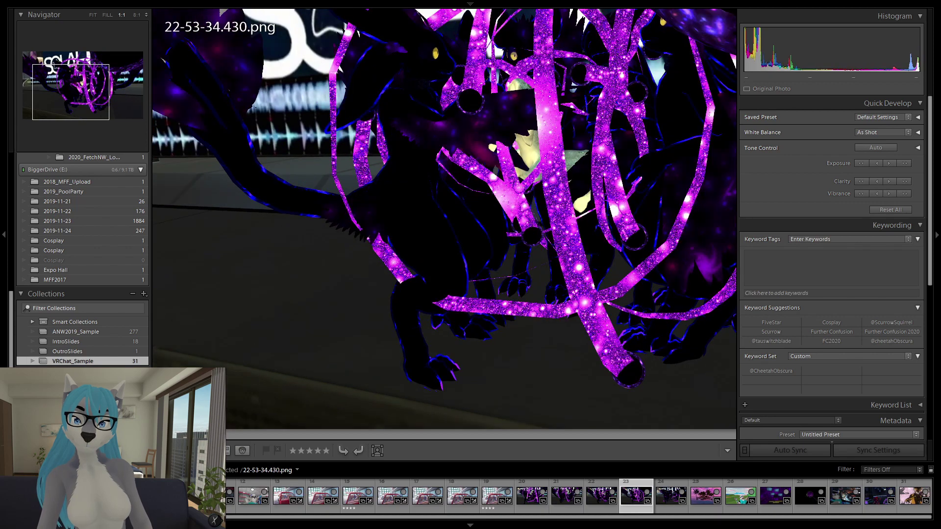
pyautogui.press('Right')
pyautogui.press('Left')
pyautogui.press('Right')
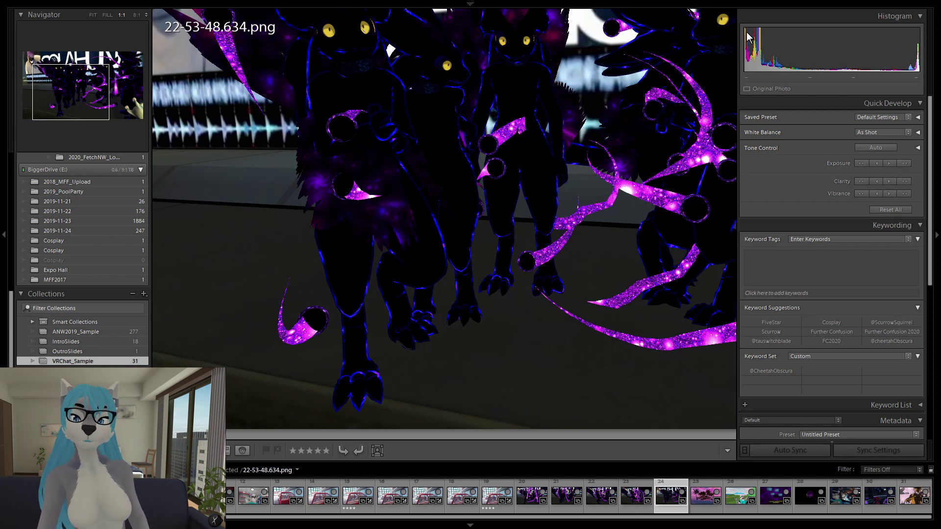
pyautogui.press('4')
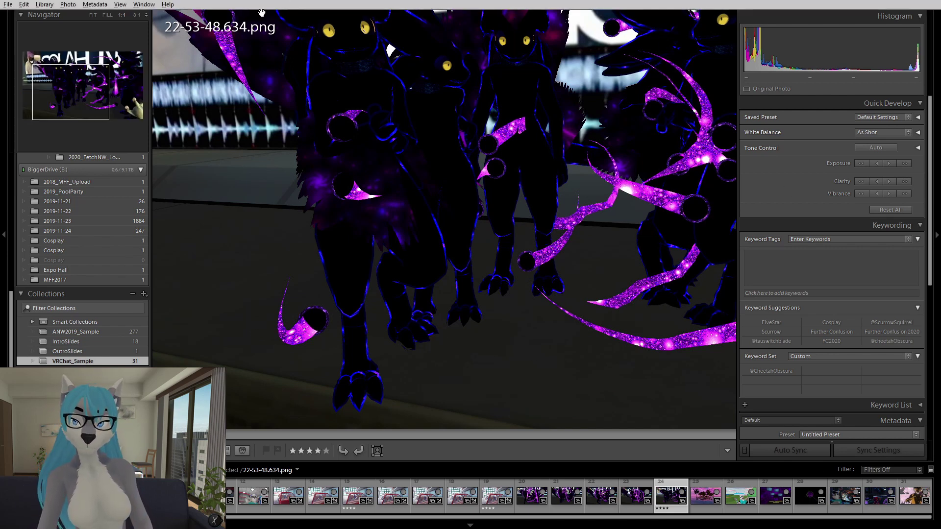
pyautogui.moveTo(471, 5)
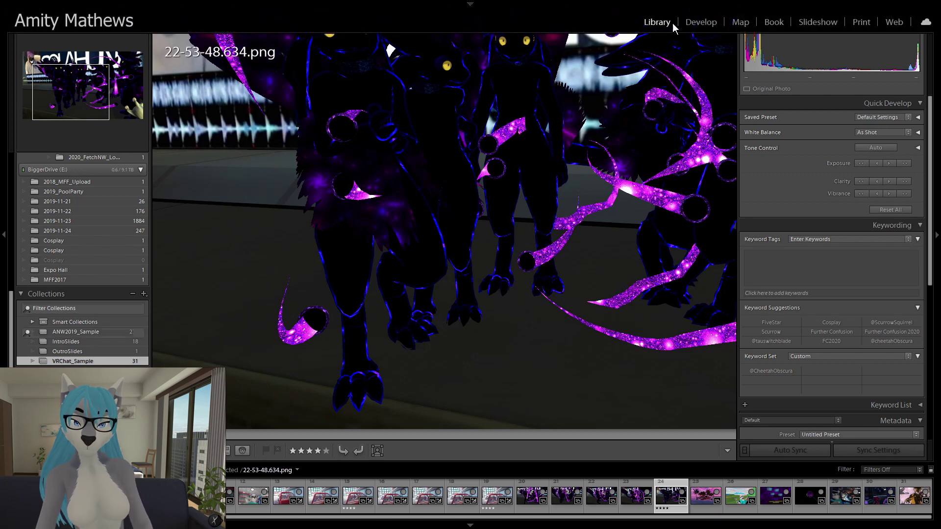
# - Open 22-53-48.634.png in Develop at Fit view and crop its left edge slightly inward
pyautogui.click(692, 22)
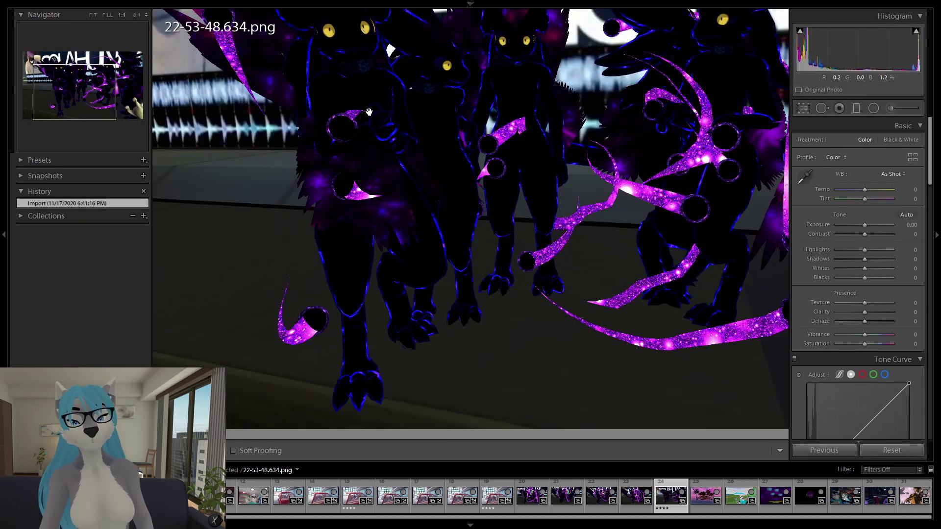
pyautogui.click(92, 15)
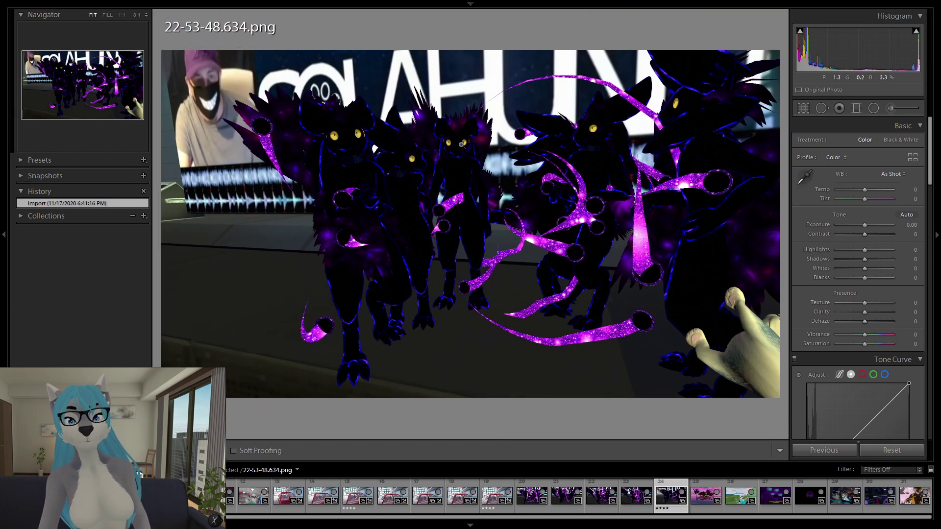
pyautogui.click(803, 108)
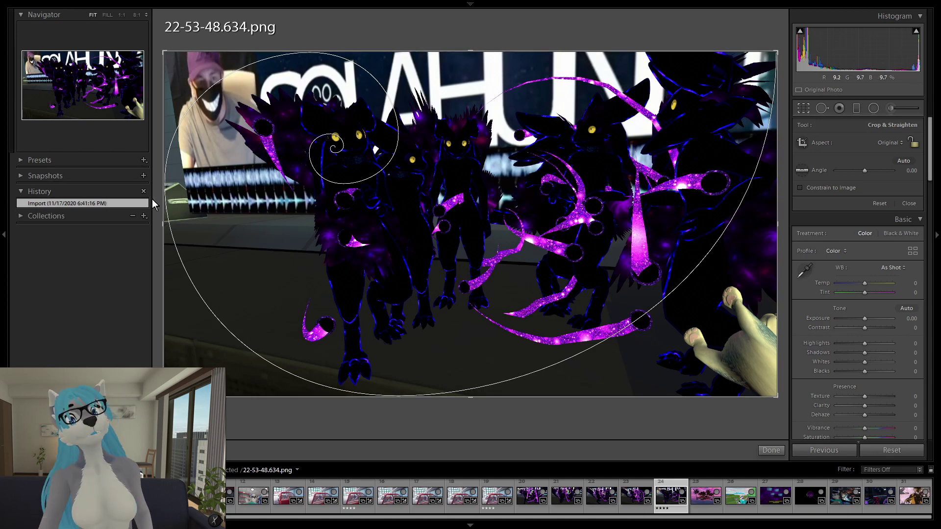
pyautogui.moveTo(164, 224); pyautogui.dragTo(195, 224)
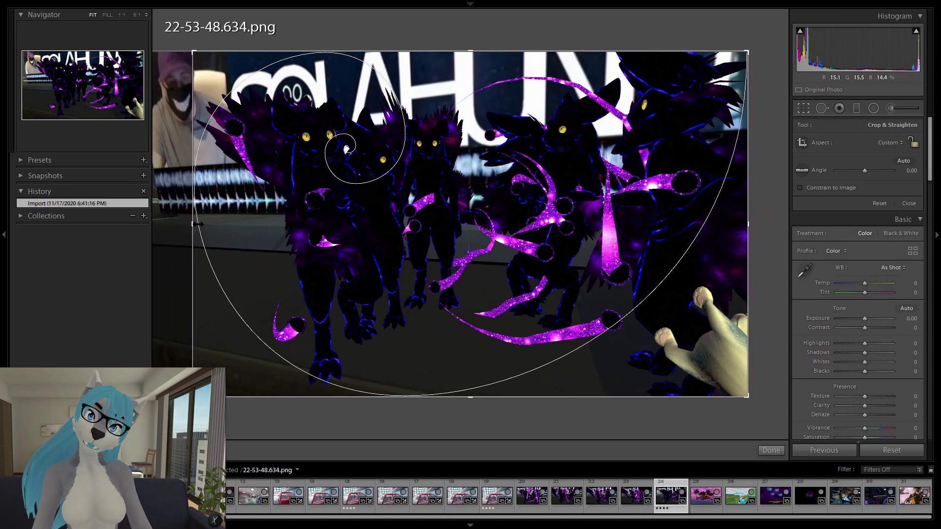
pyautogui.click(197, 224)
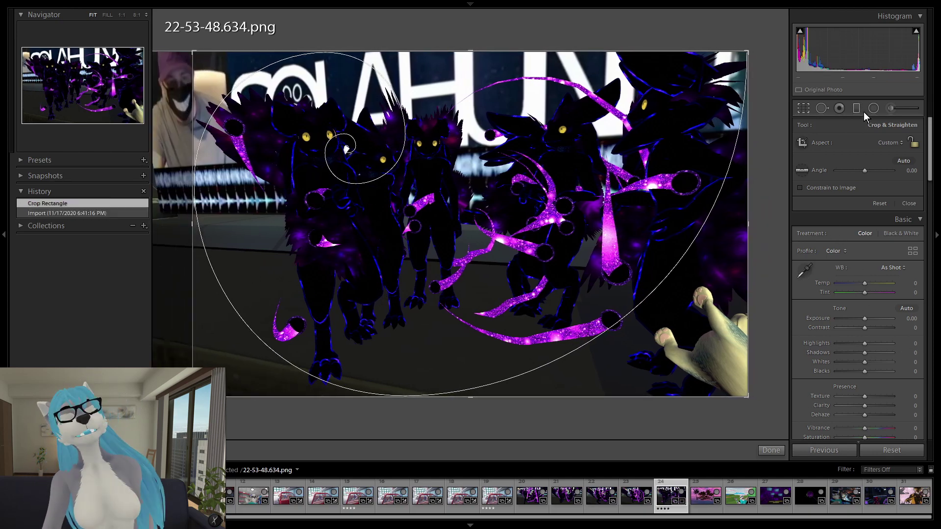
pyautogui.click(803, 108)
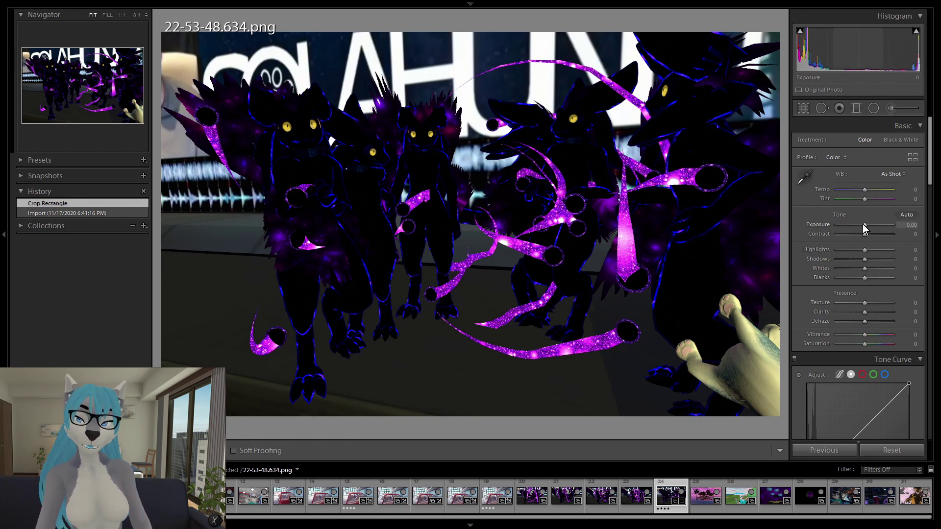
# - Lift Shadows to +100 on the group shot, with Exposure reset to 0.00
pyautogui.moveTo(865, 223); pyautogui.dragTo(877, 225)
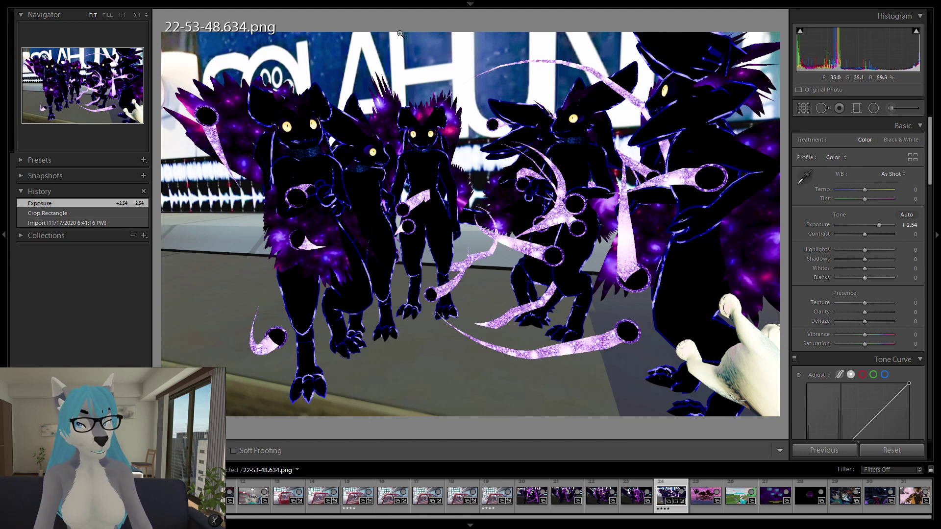
pyautogui.doubleClick(878, 224)
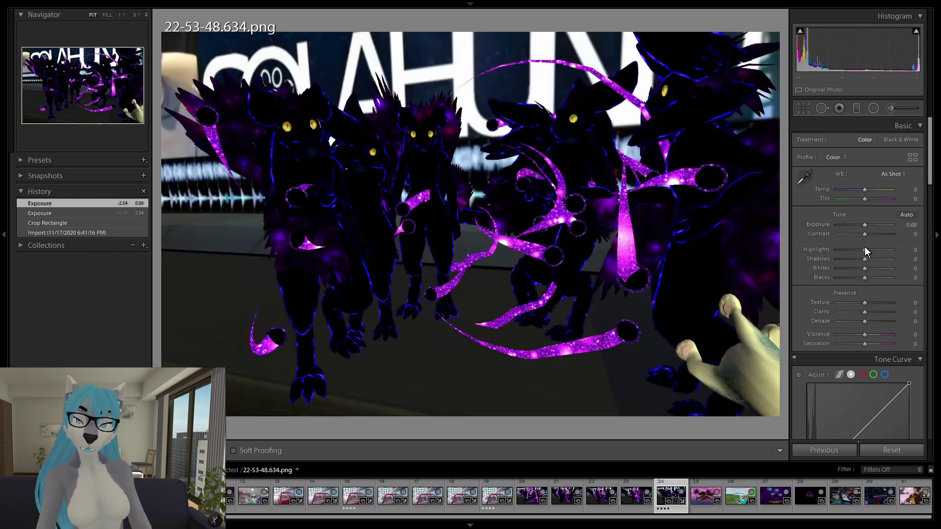
pyautogui.moveTo(862, 259); pyautogui.dragTo(898, 253)
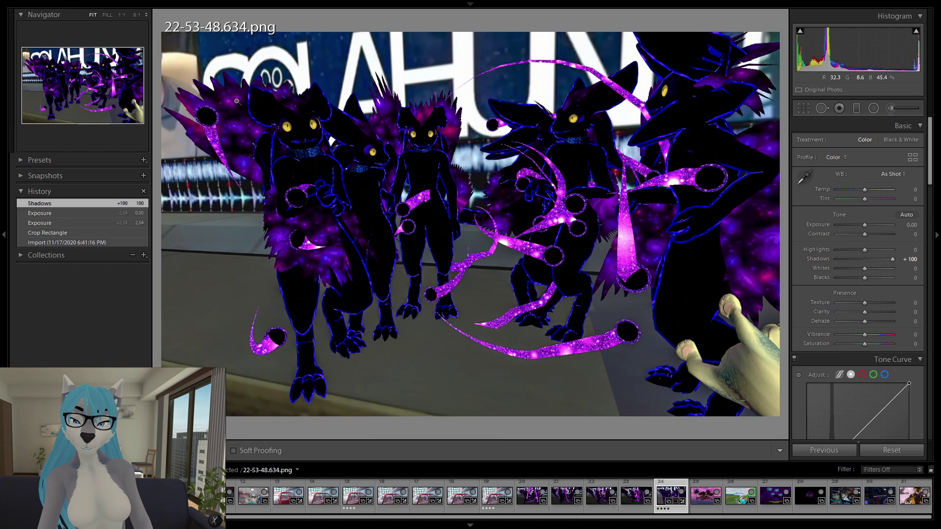
pyautogui.click(236, 119)
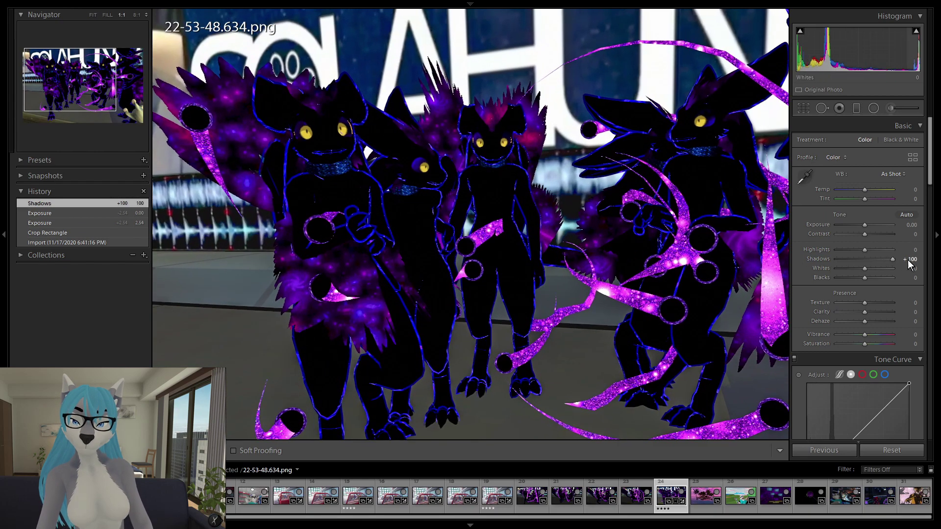
pyautogui.moveTo(892, 260)
pyautogui.mouseDown()
pyautogui.moveTo(859, 259)
pyautogui.moveTo(904, 264)
pyautogui.mouseUp()
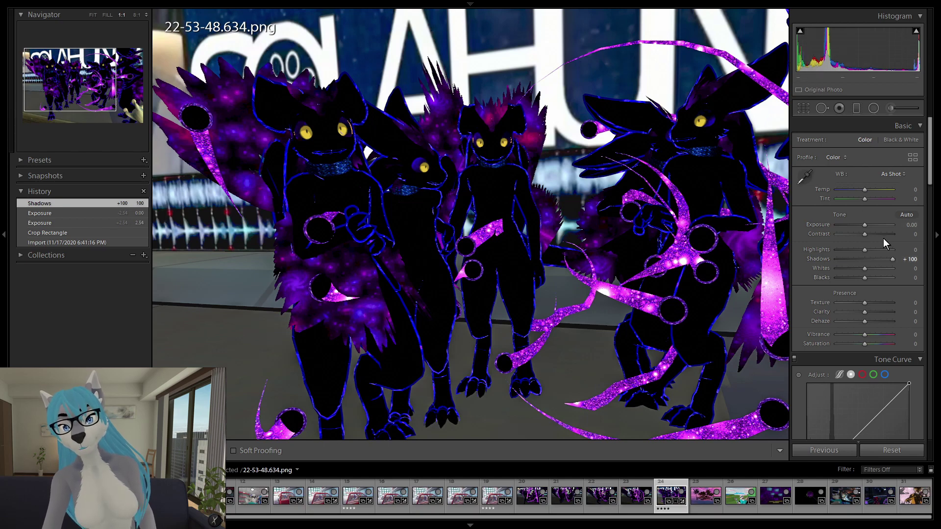
pyautogui.moveTo(892, 257)
pyautogui.mouseDown()
pyautogui.moveTo(865, 254)
pyautogui.moveTo(894, 254)
pyautogui.mouseUp()
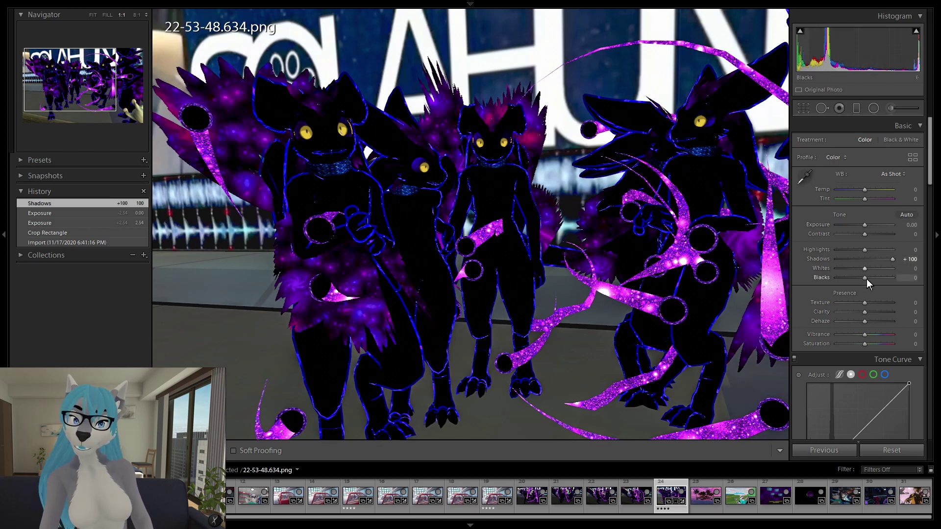
# - Drop Blacks to -61 and set Clarity to about +12 in the Basic panel
pyautogui.moveTo(864, 278)
pyautogui.mouseDown()
pyautogui.moveTo(846, 272)
pyautogui.moveTo(881, 263)
pyautogui.moveTo(849, 267)
pyautogui.mouseUp()
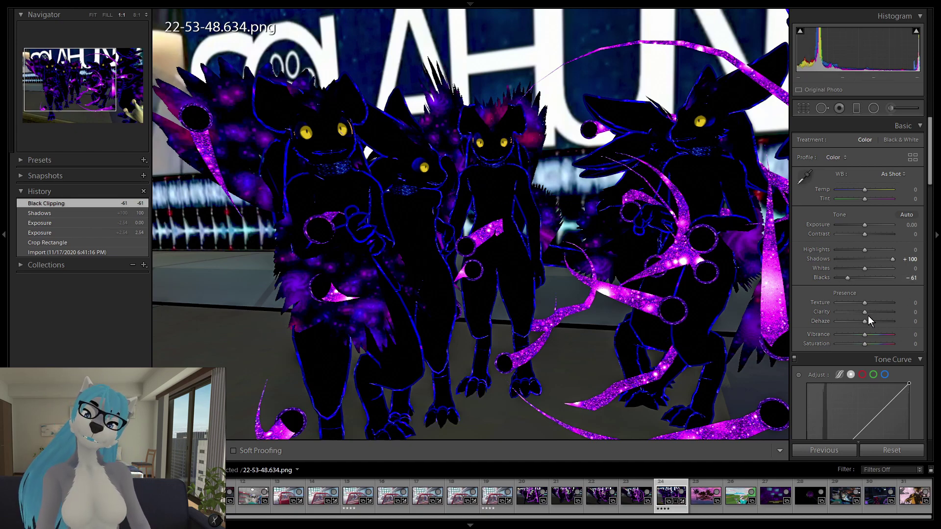
pyautogui.moveTo(865, 312); pyautogui.dragTo(869, 310)
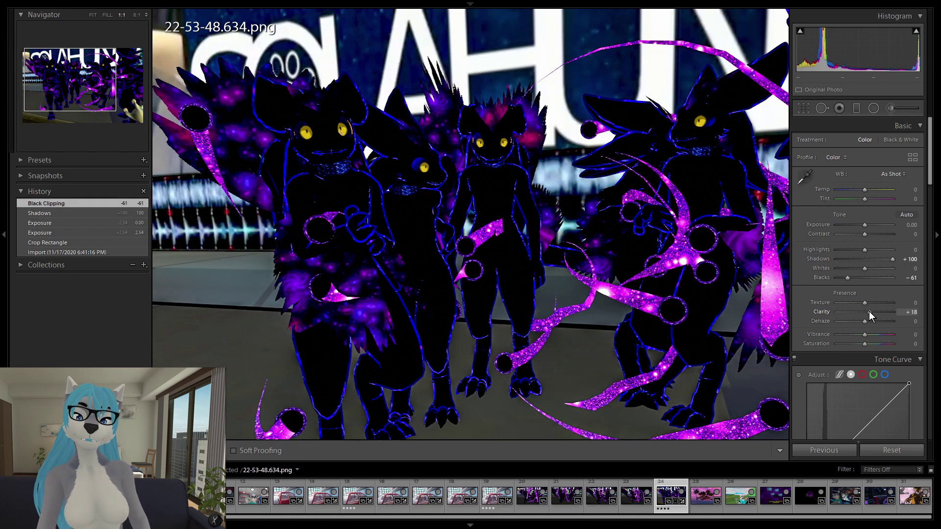
pyautogui.moveTo(868, 311); pyautogui.dragTo(867, 314)
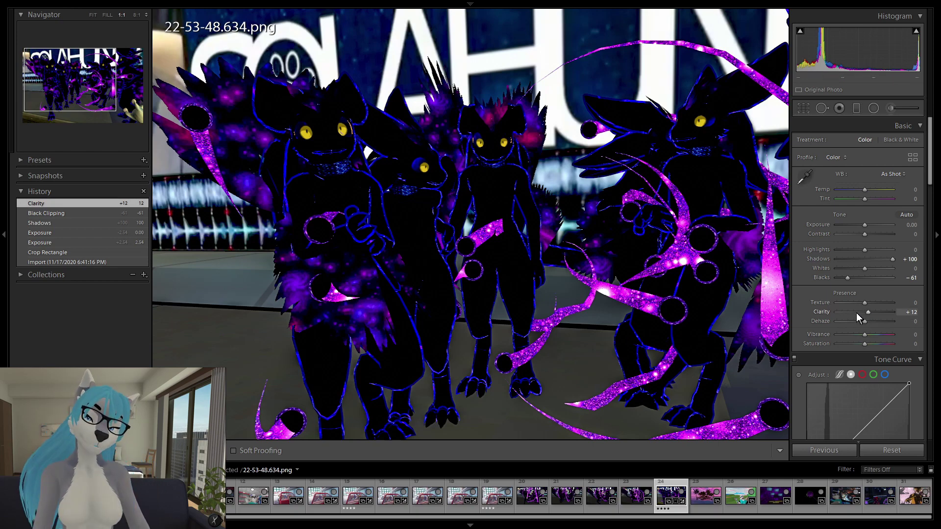
pyautogui.scroll(3, 235, 497)
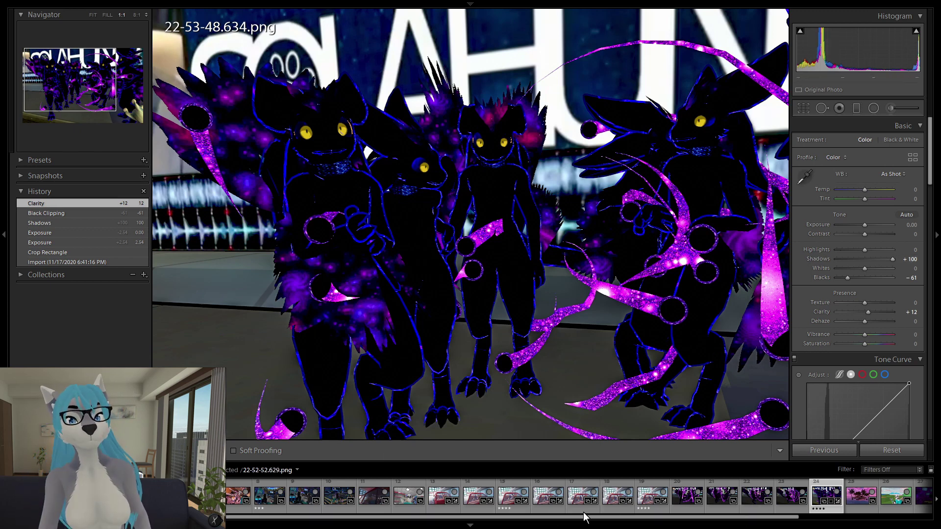
# - Paste the copied edits onto 22-52-52.629.png, open it, and pull Blacks down to -84
pyautogui.click(645, 499)
pyautogui.hotkey('ctrl', 'shift', 'v')
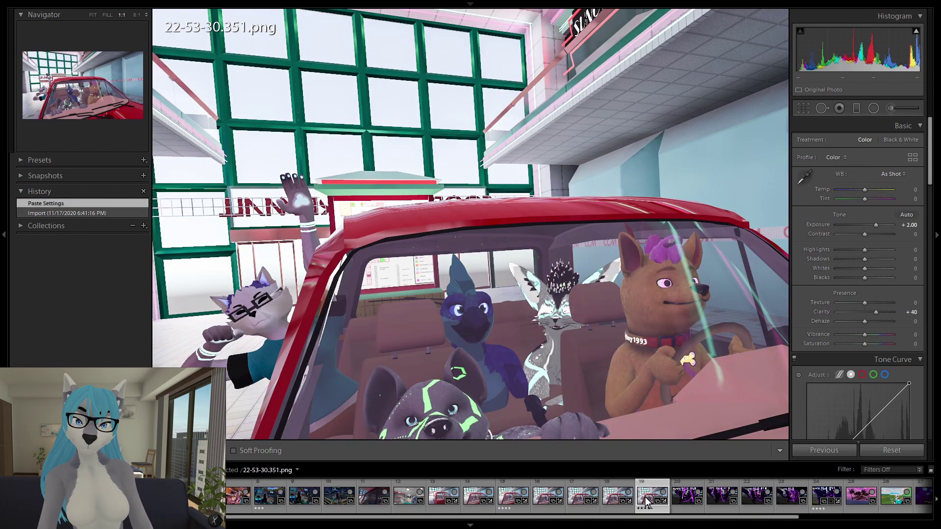
pyautogui.click(513, 496)
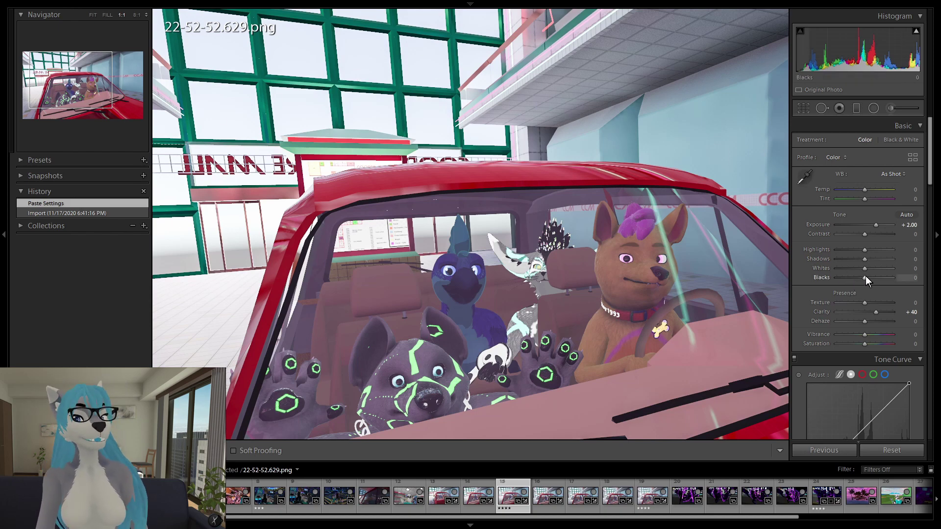
pyautogui.moveTo(863, 277); pyautogui.dragTo(863, 278)
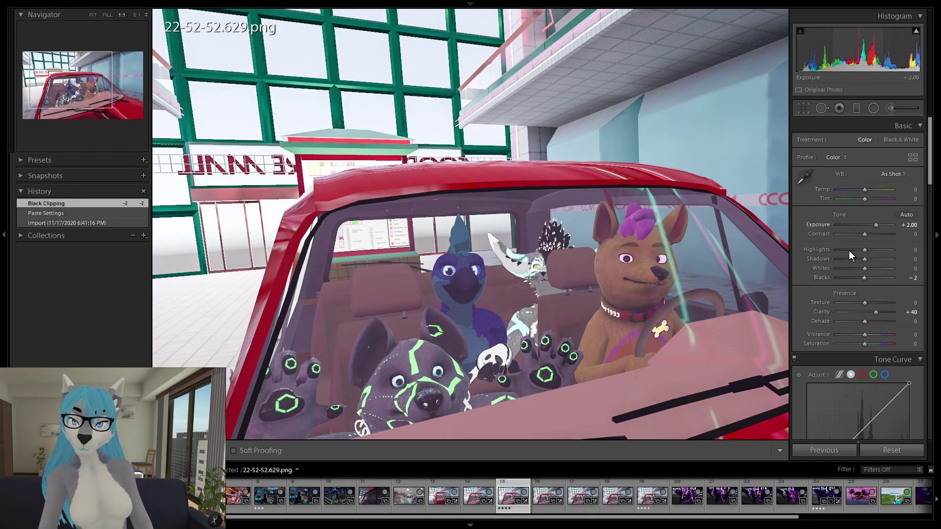
pyautogui.moveTo(863, 278); pyautogui.dragTo(841, 271)
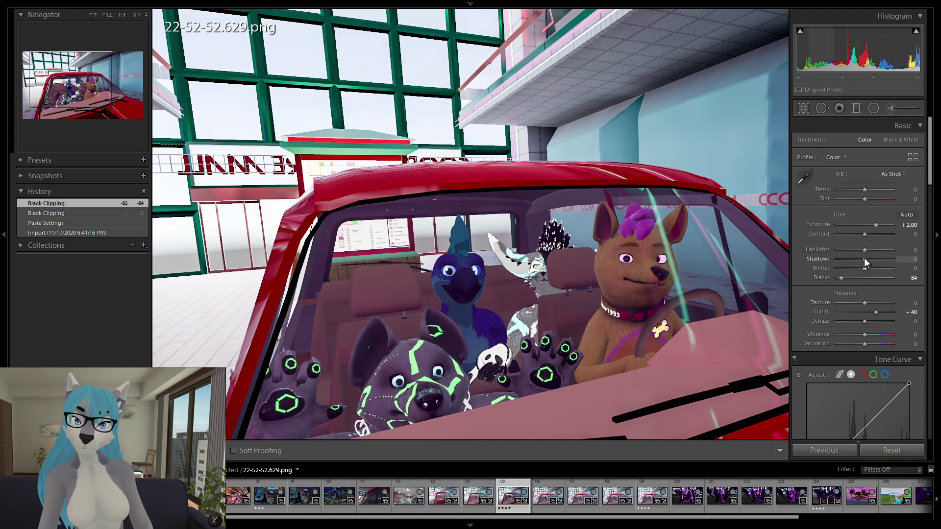
# - Raise the car shot's Shadows to +96 and set Dehaze to a light +7
pyautogui.moveTo(864, 259); pyautogui.dragTo(884, 258)
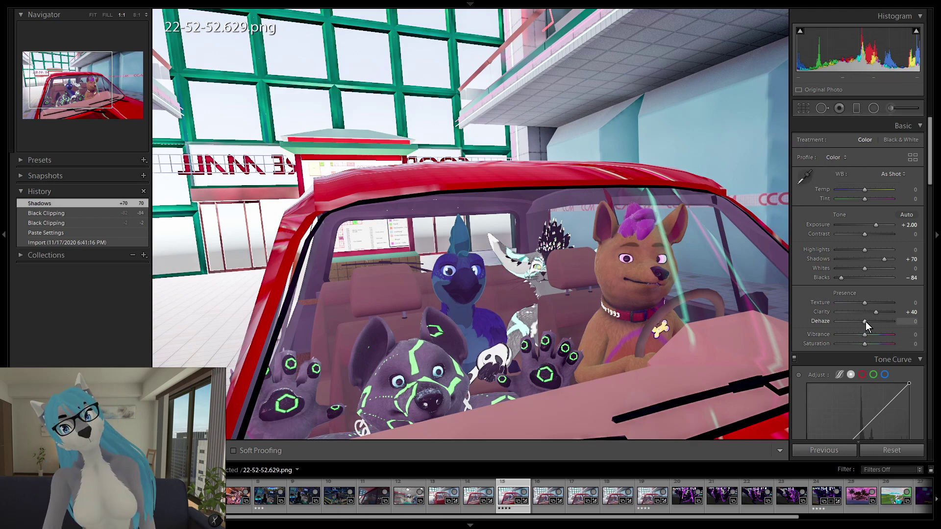
pyautogui.moveTo(865, 321); pyautogui.dragTo(869, 324)
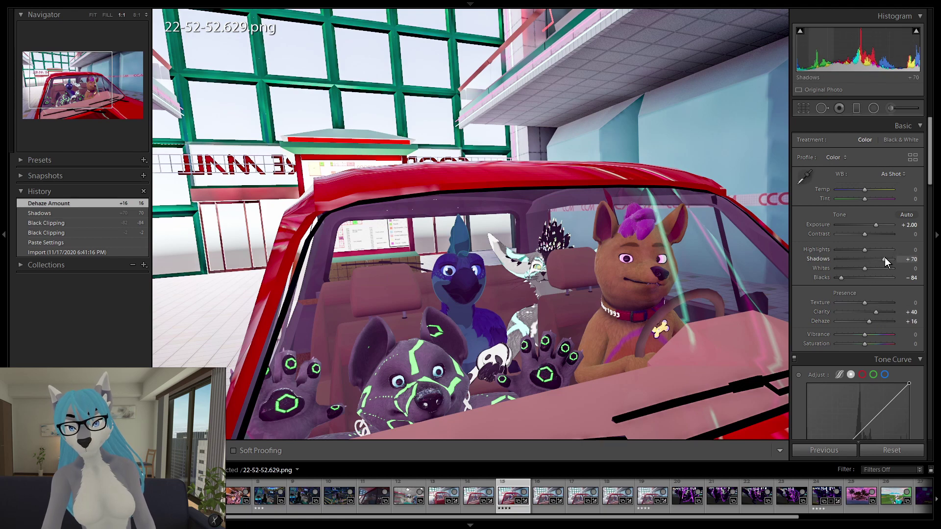
pyautogui.moveTo(884, 258); pyautogui.dragTo(892, 261)
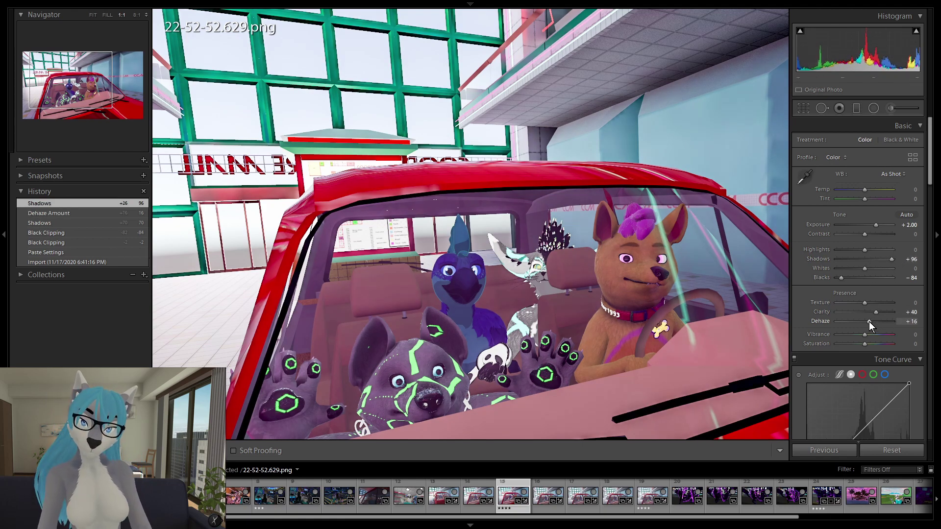
pyautogui.moveTo(869, 321)
pyautogui.mouseDown()
pyautogui.moveTo(879, 321)
pyautogui.moveTo(868, 318)
pyautogui.mouseUp()
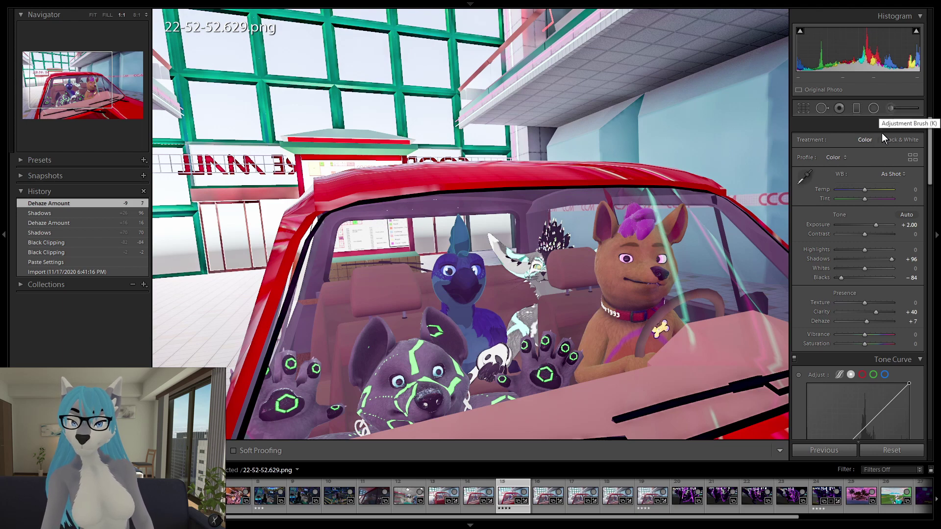
# - Start a graduated filter with Highlights and Whites reset to 0 and Exposure at 1.81
pyautogui.click(856, 108)
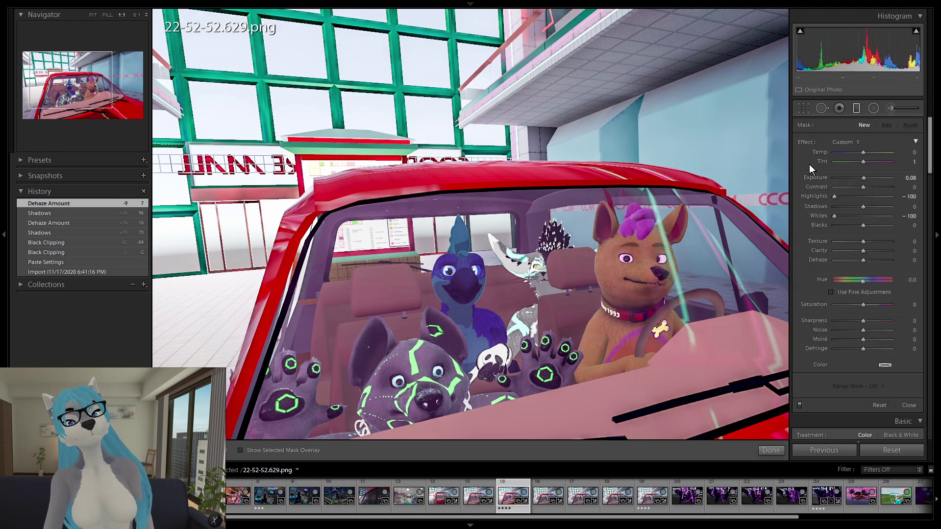
pyautogui.doubleClick(833, 195)
pyautogui.doubleClick(835, 216)
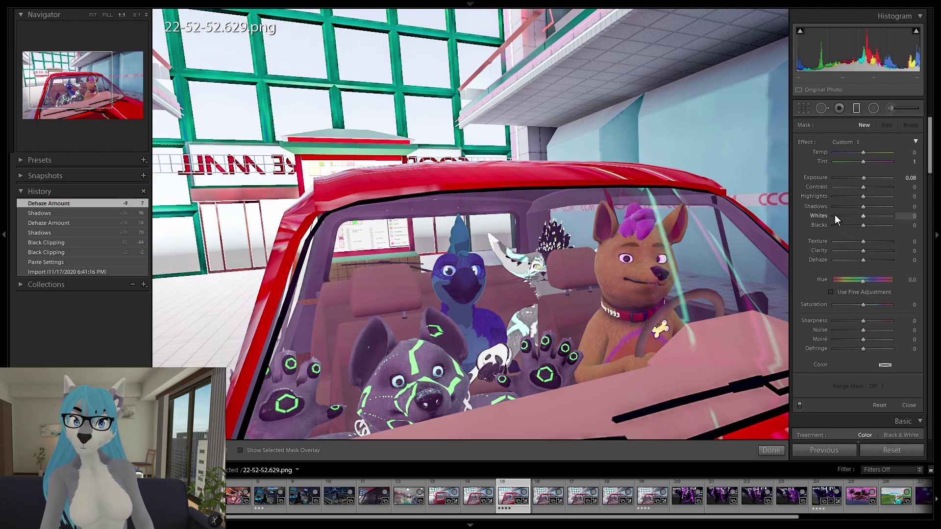
pyautogui.moveTo(863, 177); pyautogui.dragTo(876, 177)
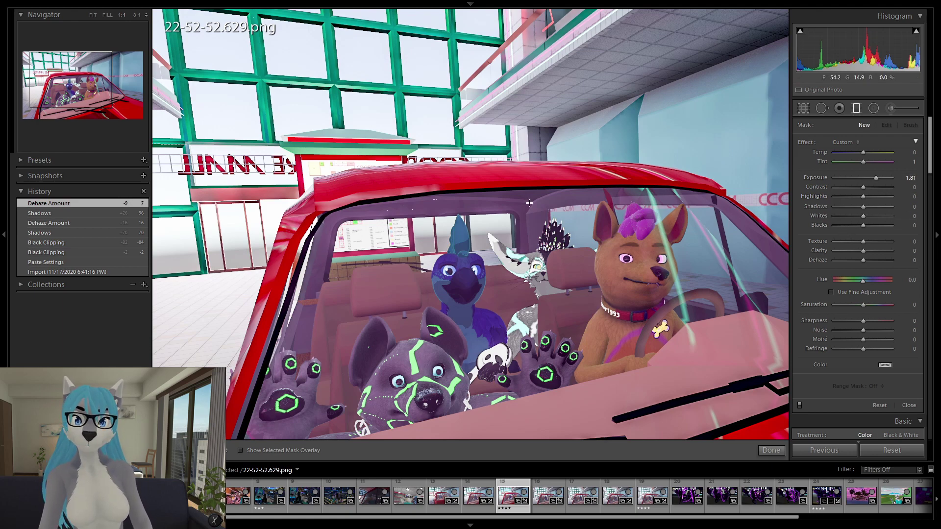
# - Lay the gradient over the car, tilt it, and lower its Exposure to 0.31
pyautogui.moveTo(529, 204); pyautogui.dragTo(530, 176)
pyautogui.moveTo(534, 143); pyautogui.dragTo(534, 122)
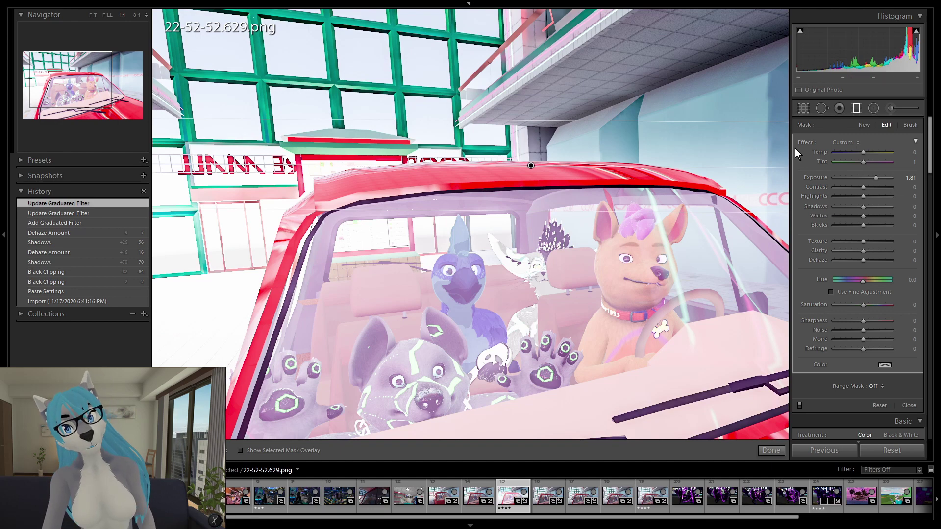
pyautogui.moveTo(166, 165); pyautogui.dragTo(165, 187)
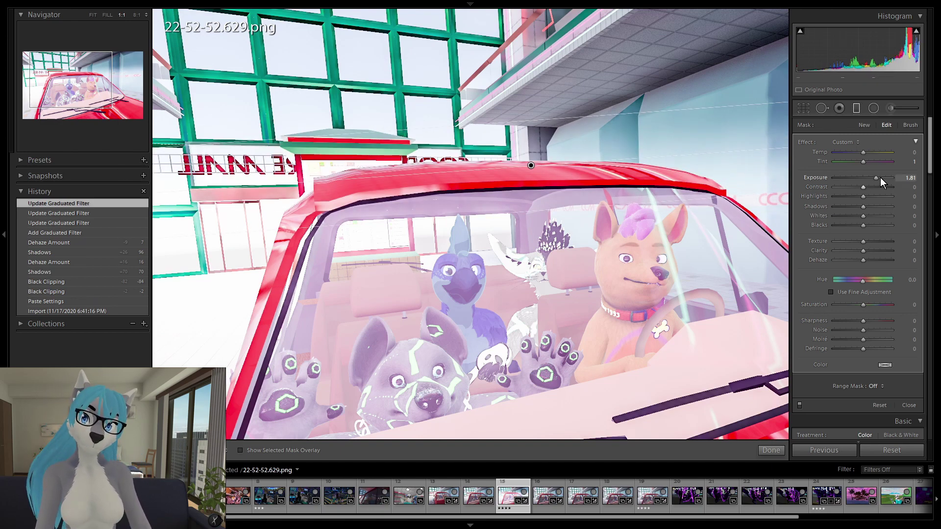
pyautogui.moveTo(878, 177); pyautogui.dragTo(872, 204)
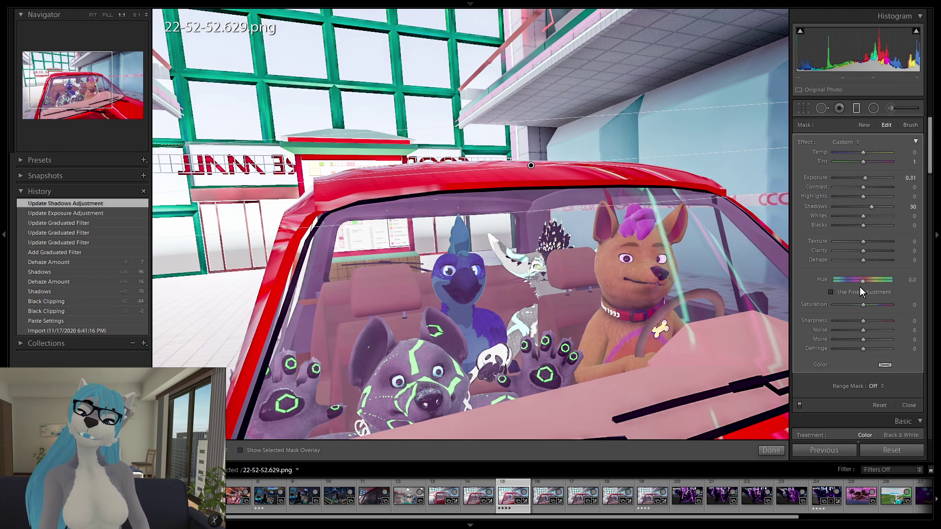
# - Set the filter's Hue to -24.3 and Clarity to 62, then move it down to mid-windshield
pyautogui.moveTo(863, 279); pyautogui.dragTo(859, 281)
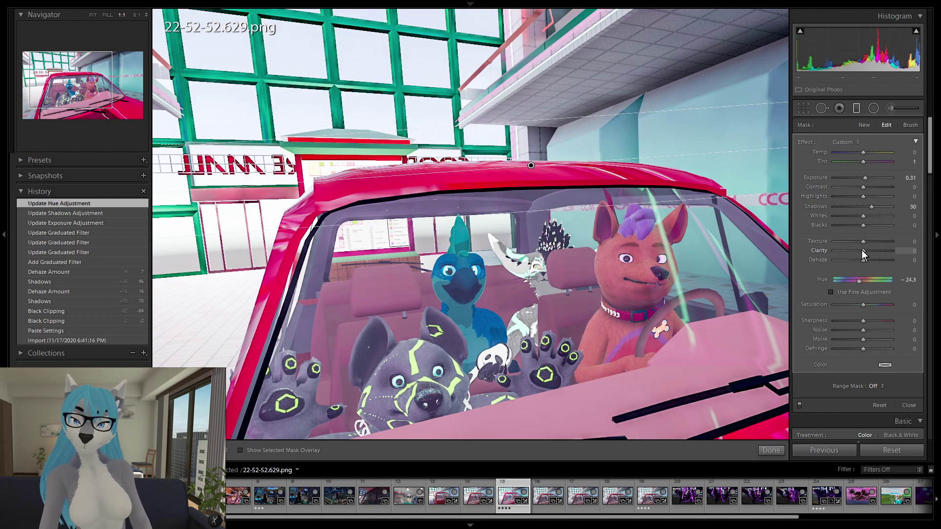
pyautogui.moveTo(862, 251); pyautogui.dragTo(879, 247)
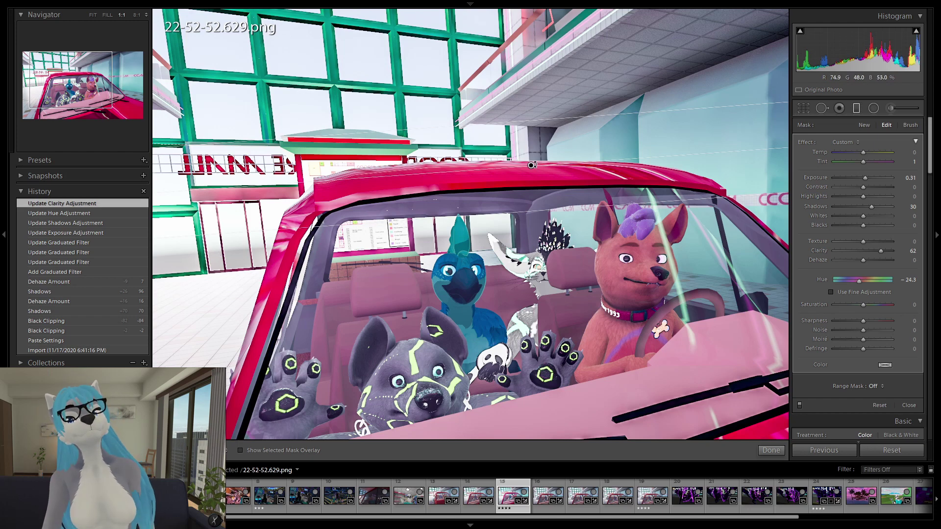
pyautogui.moveTo(531, 163); pyautogui.dragTo(515, 151)
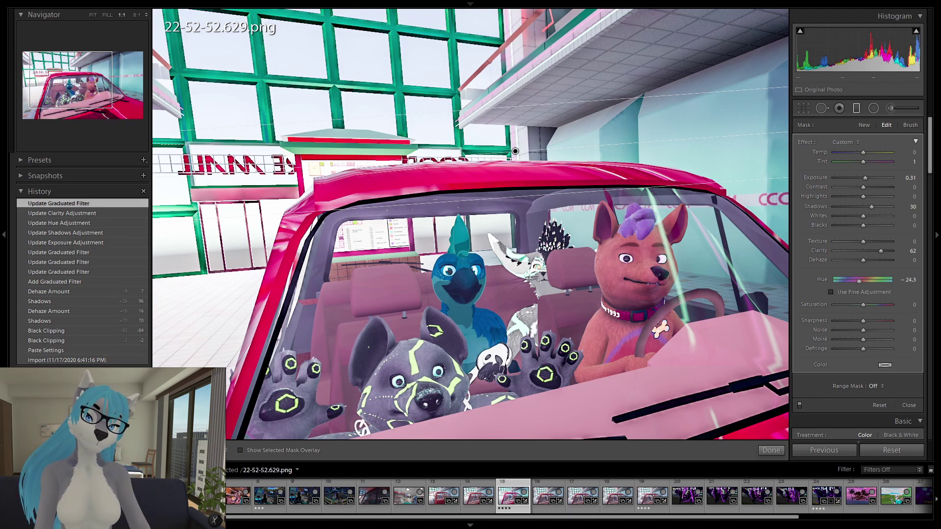
# - Select IMG_1465.CR2 in the ANW2019_Sample collection and open it in Develop
pyautogui.press('F5')
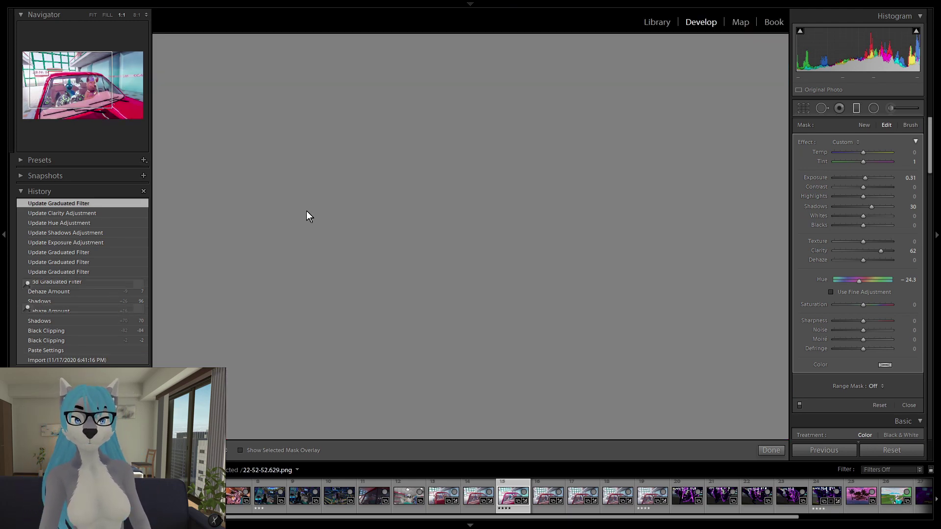
pyautogui.click(653, 22)
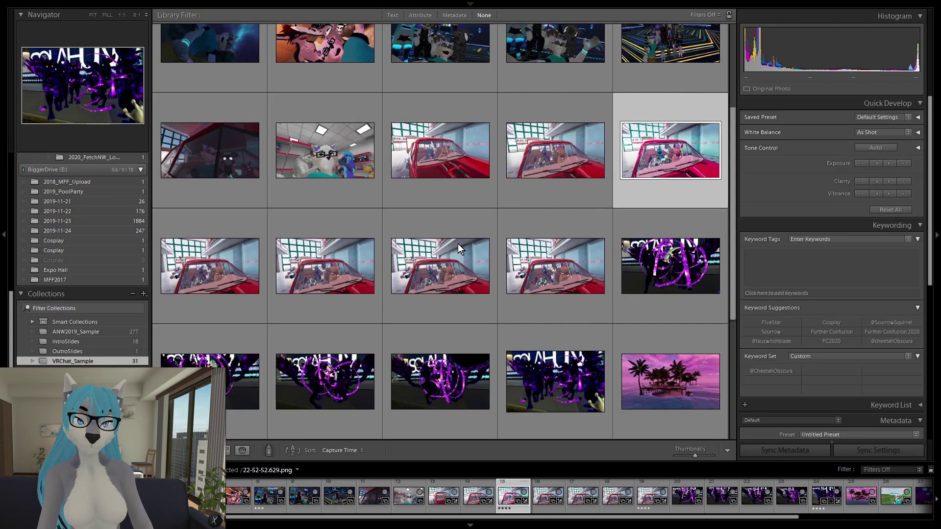
pyautogui.scroll(3, 457, 243)
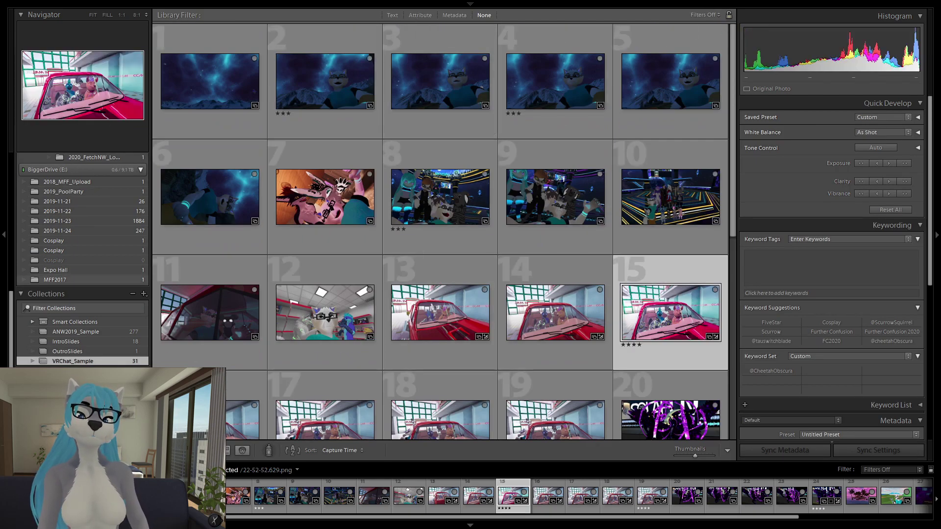
pyautogui.click(91, 335)
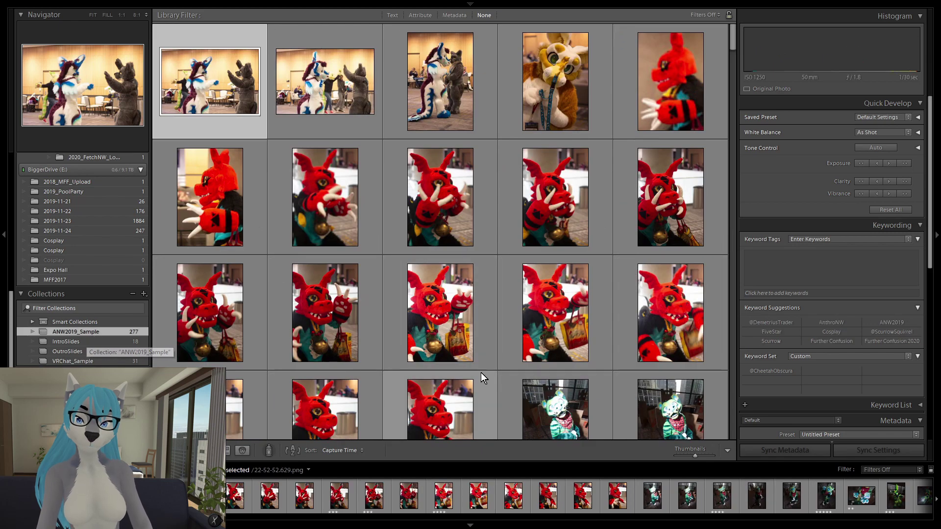
pyautogui.scroll(-6, 483, 369)
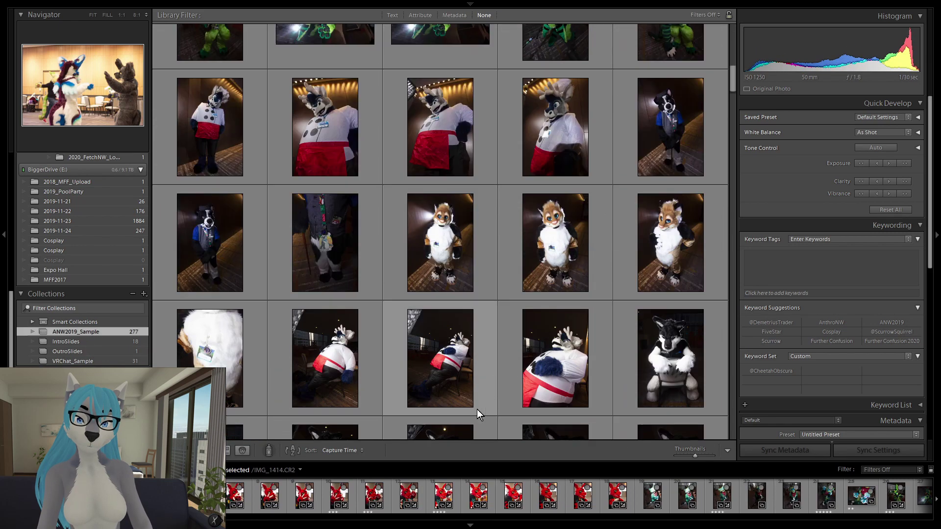
pyautogui.click(444, 244)
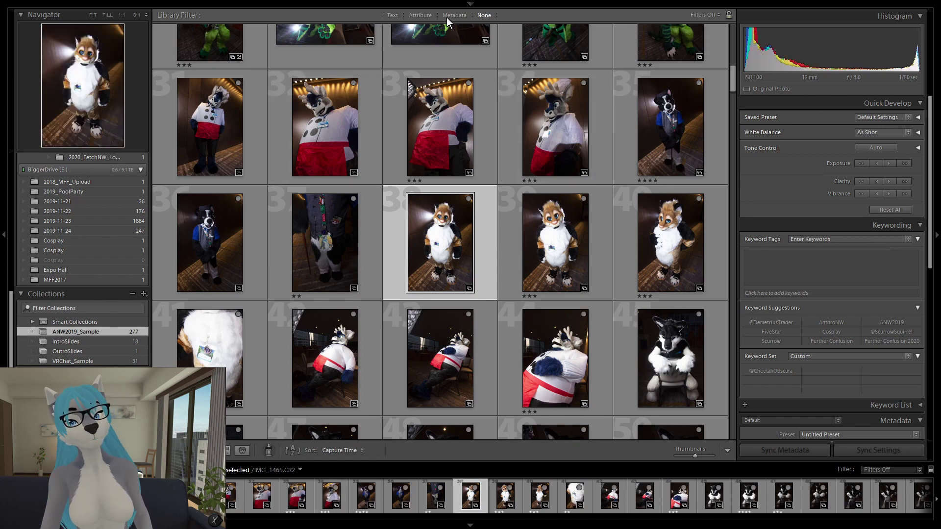
pyautogui.moveTo(470, 6)
pyautogui.click(702, 22)
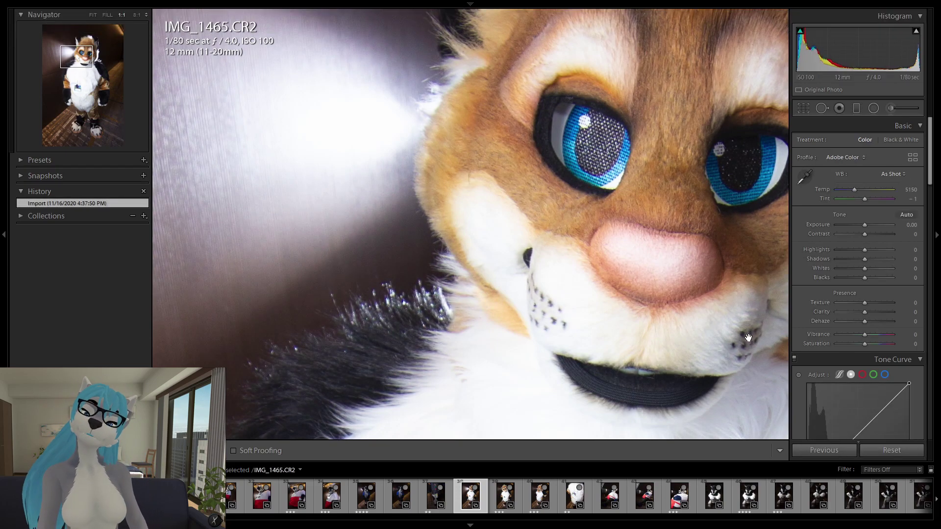
# - Pan to the eyes and set Clarity to -23, comparing it against the Import state
pyautogui.moveTo(620, 147); pyautogui.dragTo(429, 155)
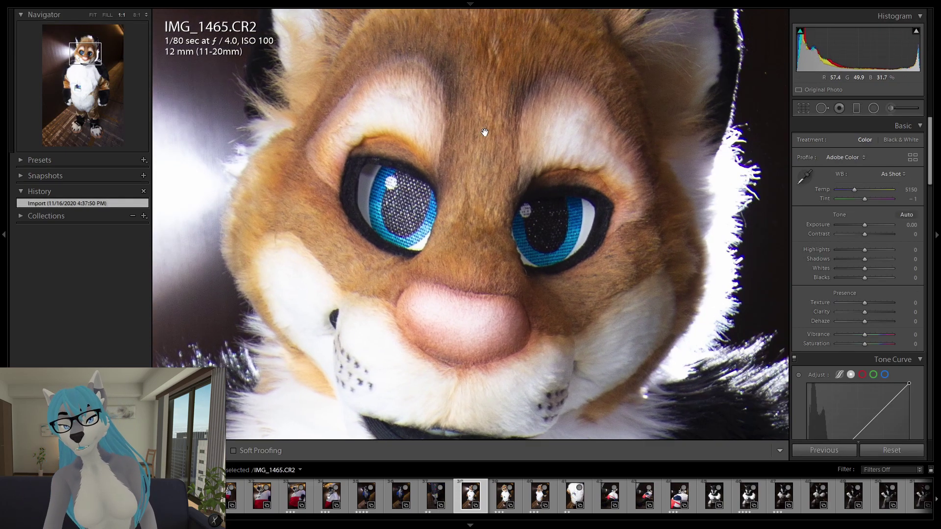
pyautogui.moveTo(854, 314); pyautogui.dragTo(857, 312)
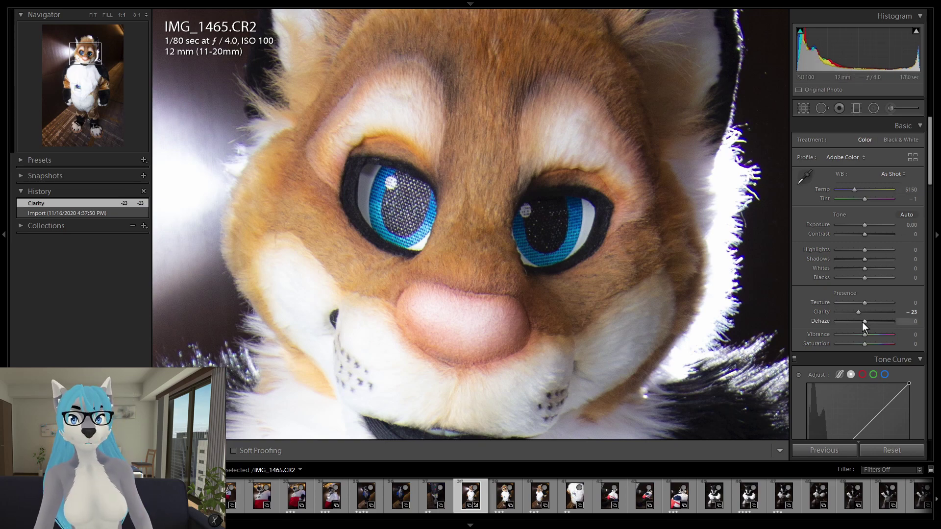
pyautogui.click(82, 211)
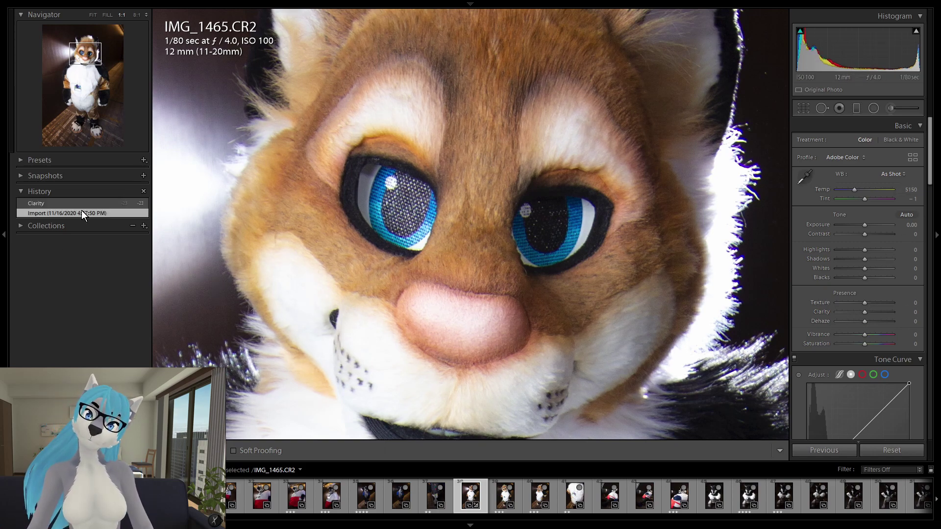
pyautogui.click(110, 202)
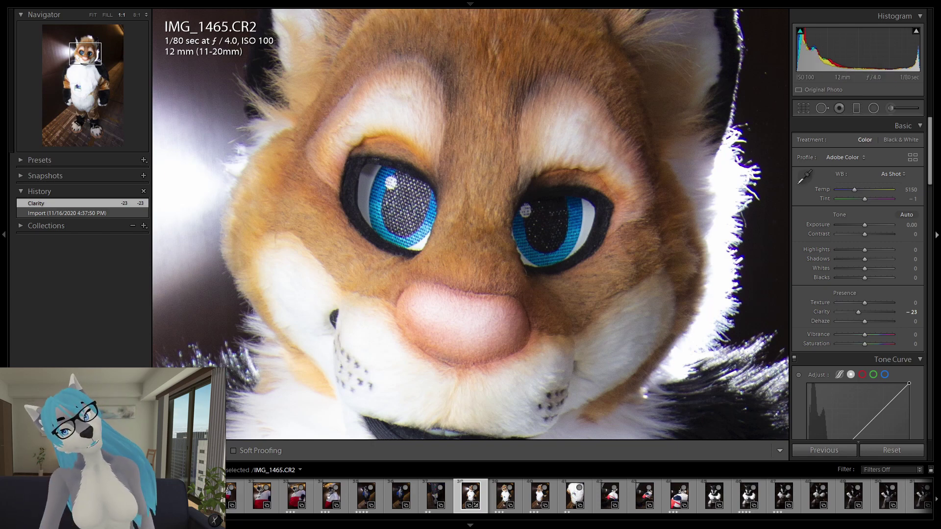
# - Paint both eyes with an Adjustment Brush at Exposure 0, Texture -83 and Clarity -100
pyautogui.click(892, 107)
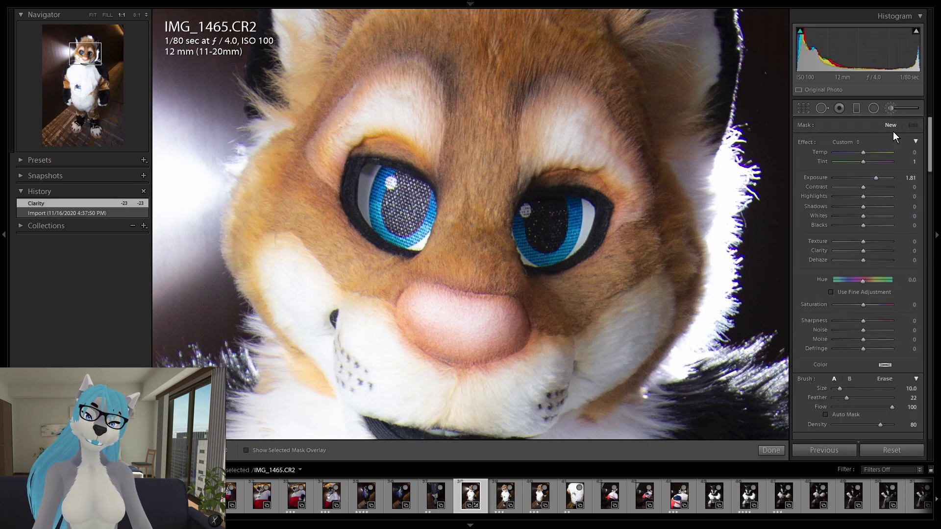
pyautogui.doubleClick(876, 177)
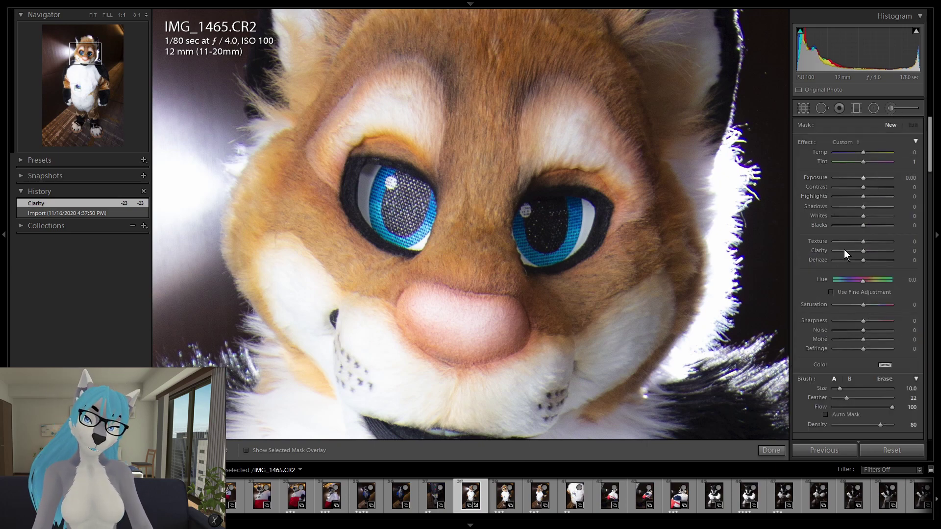
pyautogui.moveTo(842, 250)
pyautogui.mouseDown()
pyautogui.moveTo(828, 241)
pyautogui.moveTo(838, 242)
pyautogui.mouseUp()
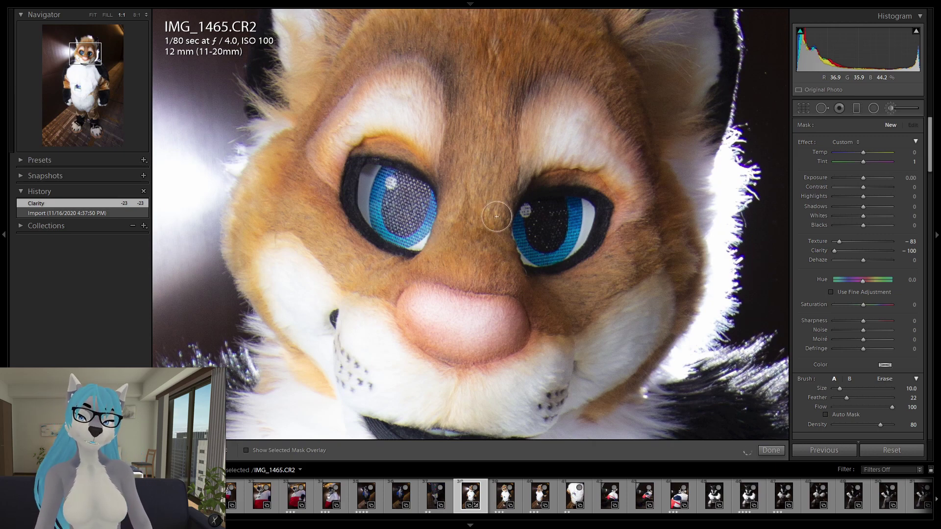
pyautogui.moveTo(563, 231)
pyautogui.mouseDown()
pyautogui.moveTo(529, 219)
pyautogui.moveTo(578, 225)
pyautogui.mouseUp()
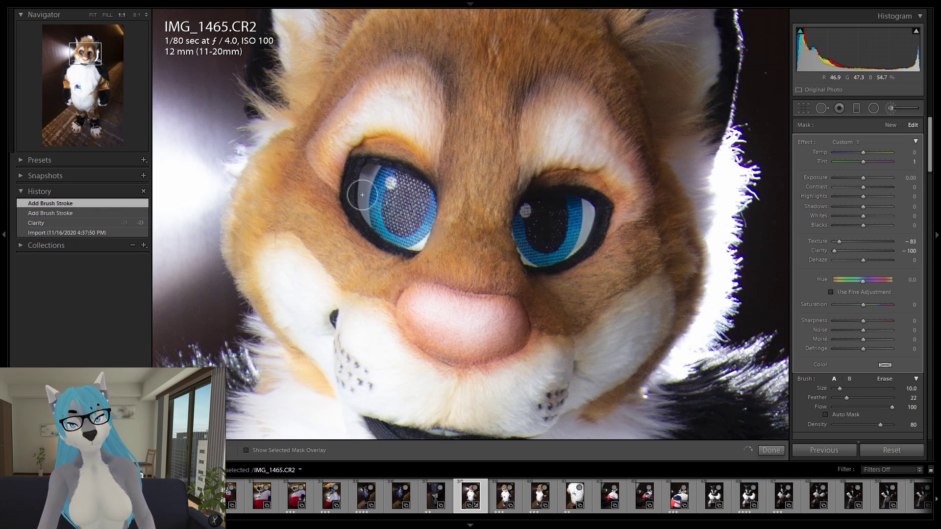
pyautogui.moveTo(414, 228); pyautogui.dragTo(391, 215)
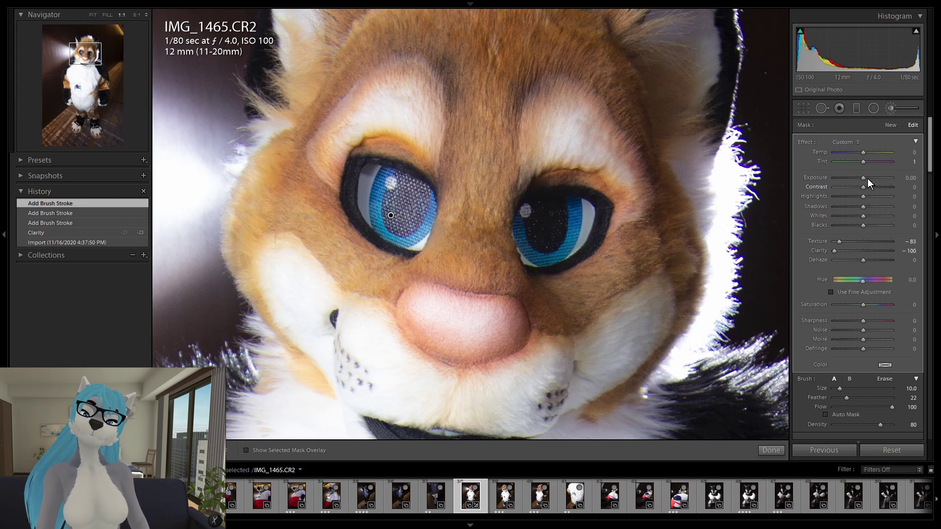
# - Set the brush's Contrast to -16 and Blacks to -18, viewing the photo at Fit
pyautogui.moveTo(862, 187); pyautogui.dragTo(857, 187)
pyautogui.moveTo(860, 225); pyautogui.dragTo(855, 225)
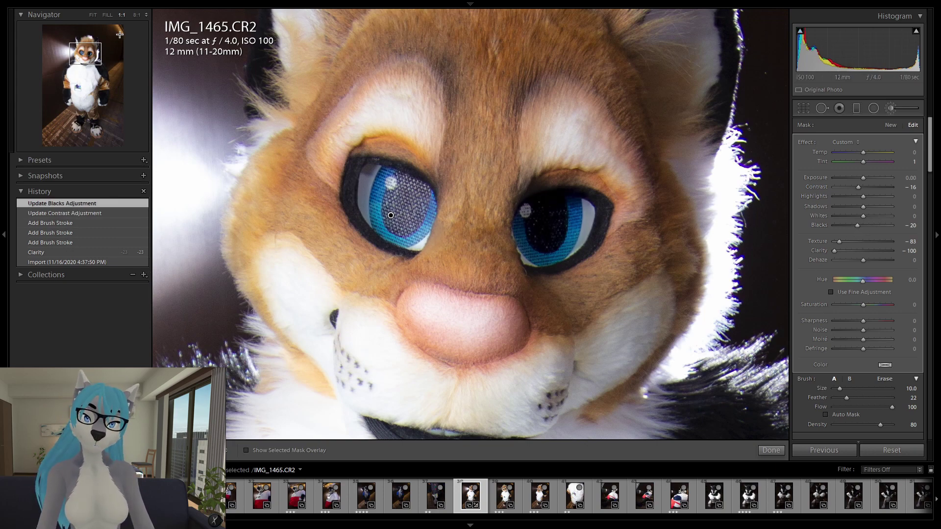
pyautogui.click(93, 15)
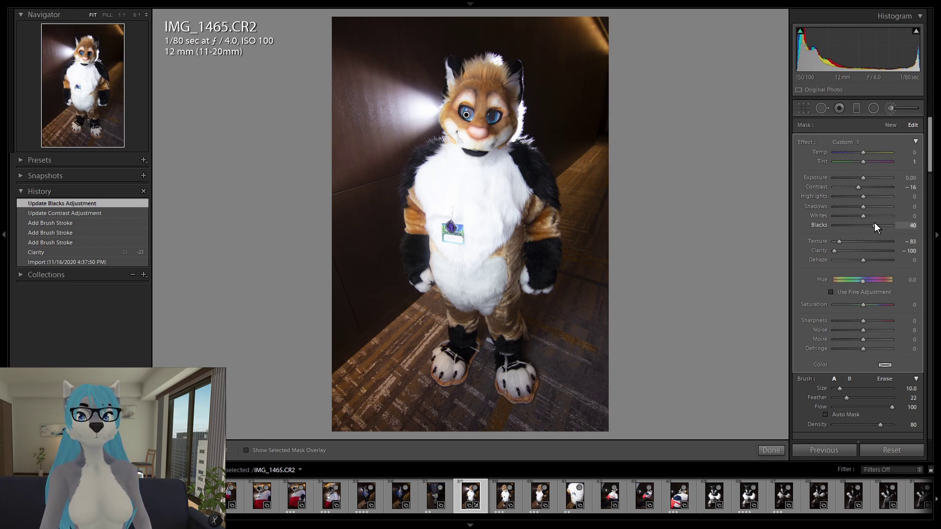
pyautogui.moveTo(859, 224); pyautogui.dragTo(857, 225)
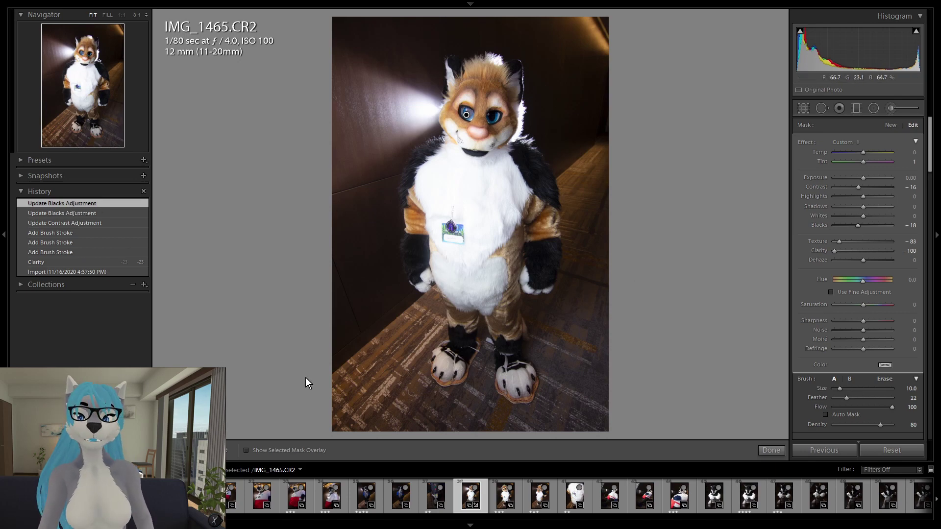
# - Switch back to the ANW2019_Sample Library grid to view the edited IMG_1465.CR2
pyautogui.press('g')
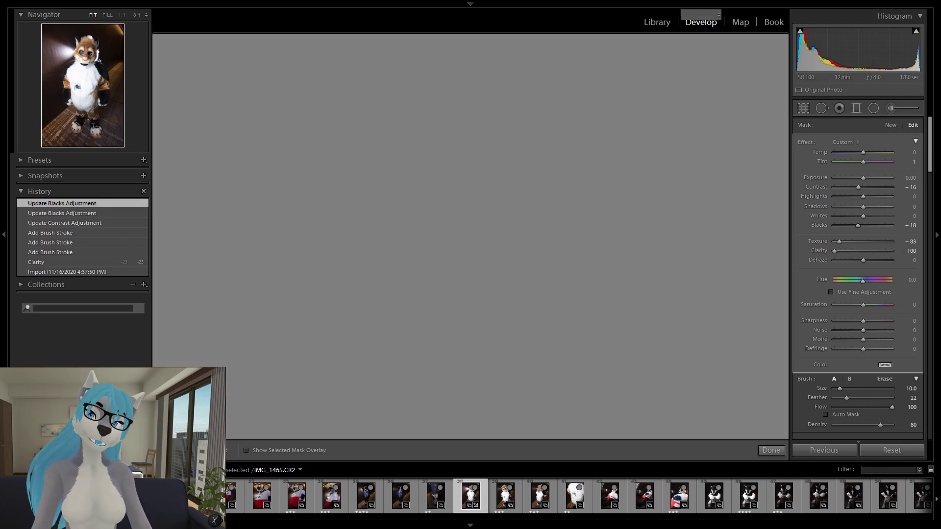